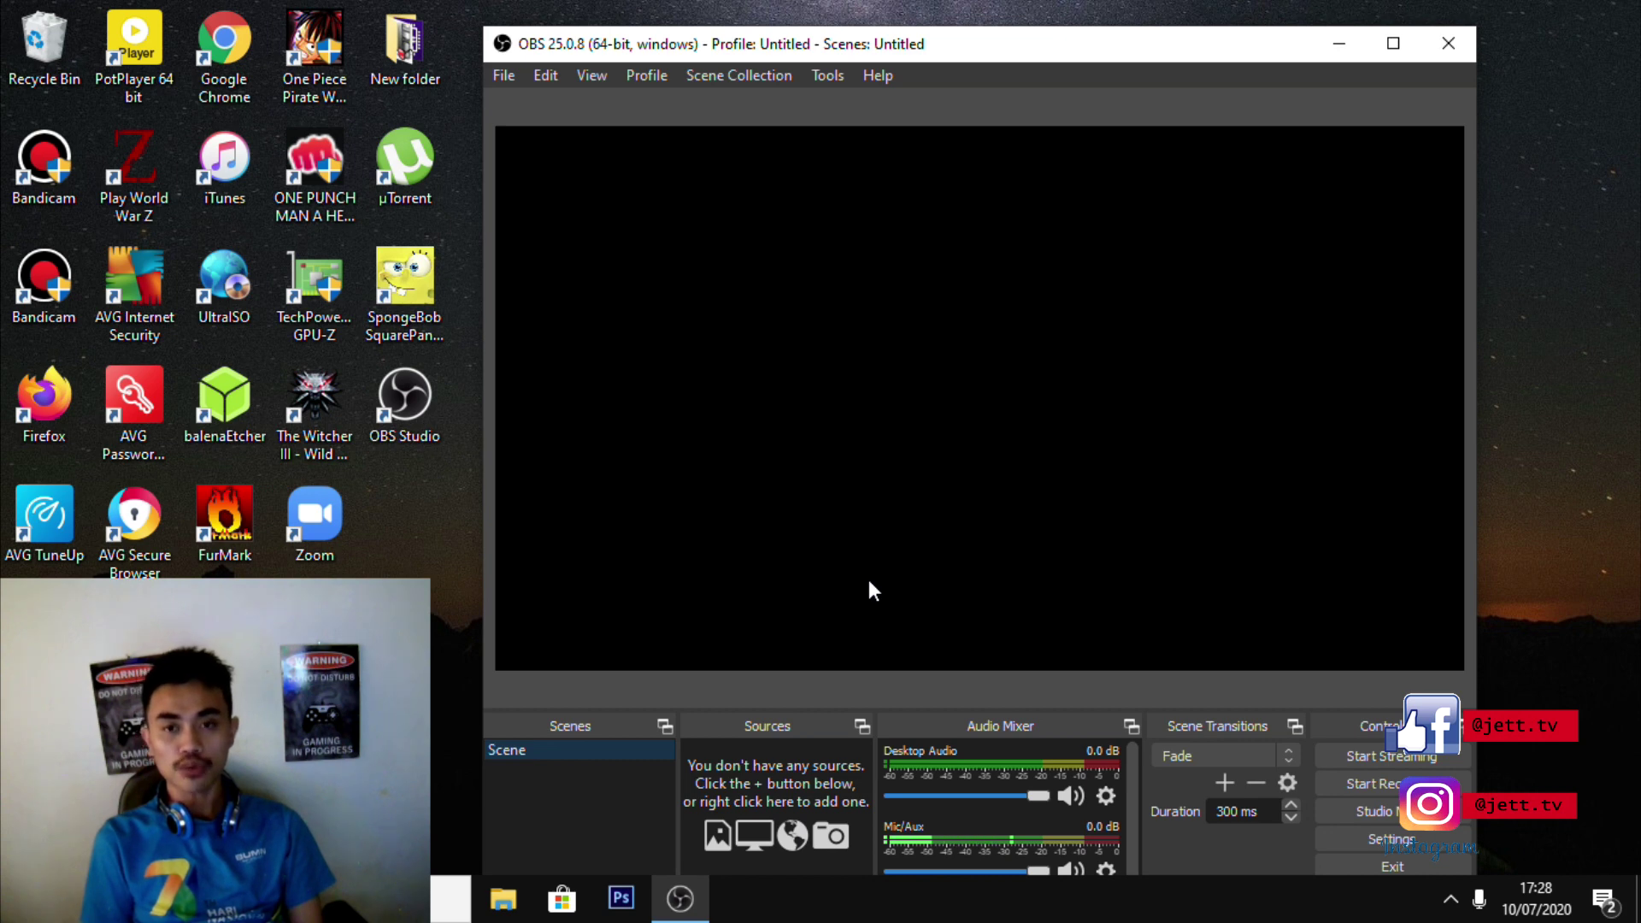
{"action": "left_click", "coordinate": [506, 73]}
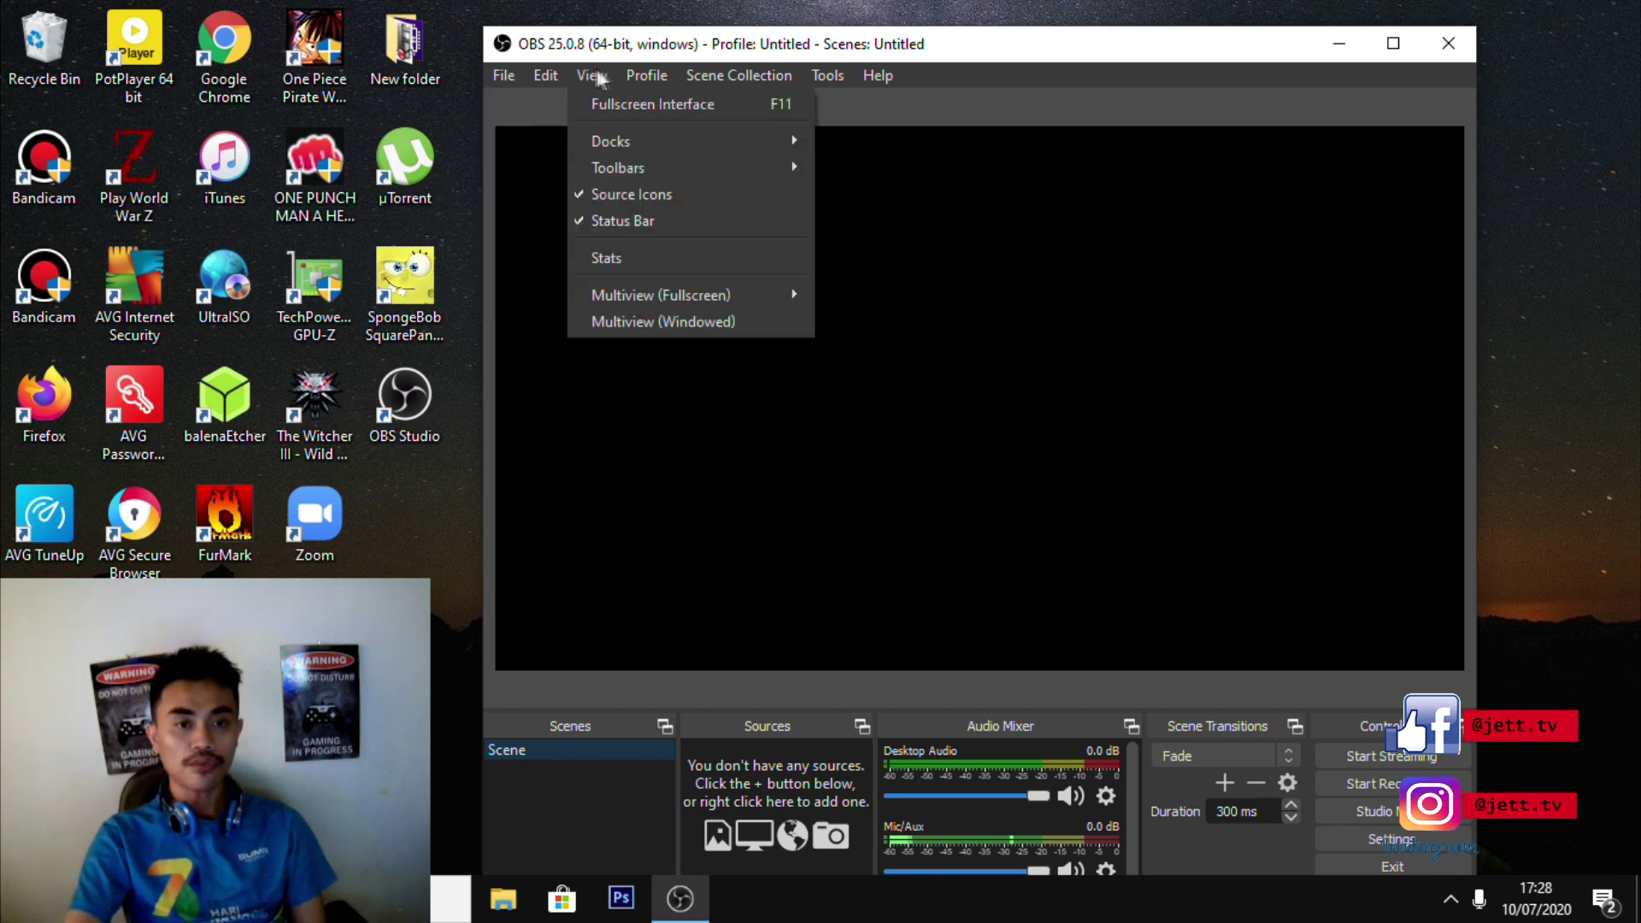
{"action": "mouse_move", "coordinate": [646, 82]}
{"action": "mouse_move", "coordinate": [714, 84]}
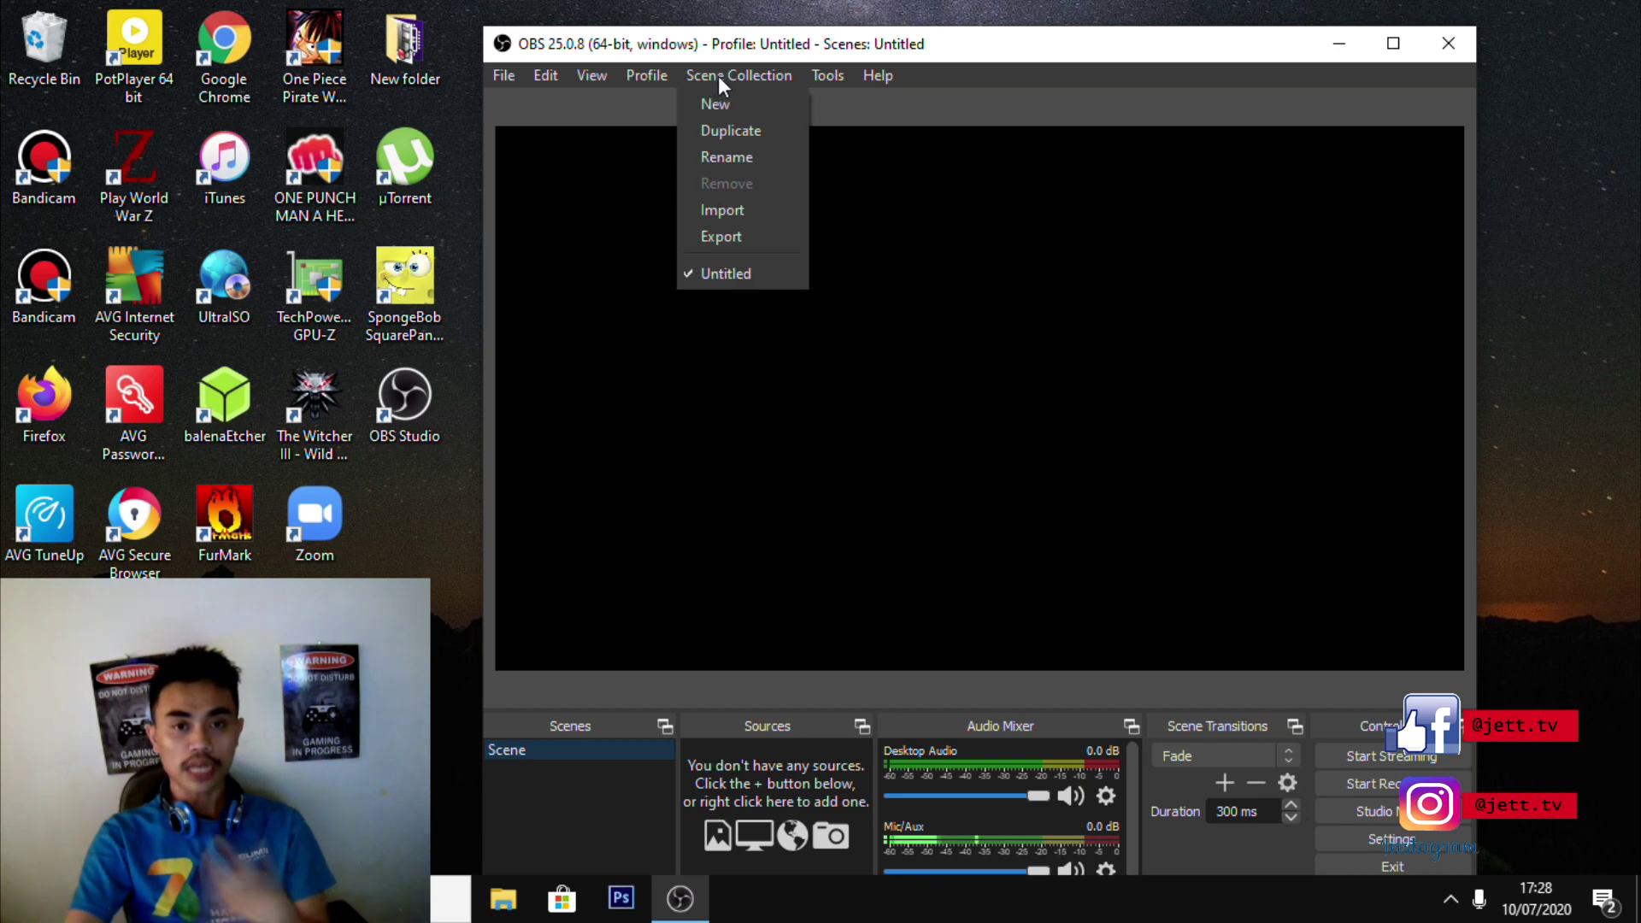
{"action": "mouse_move", "coordinate": [826, 77]}
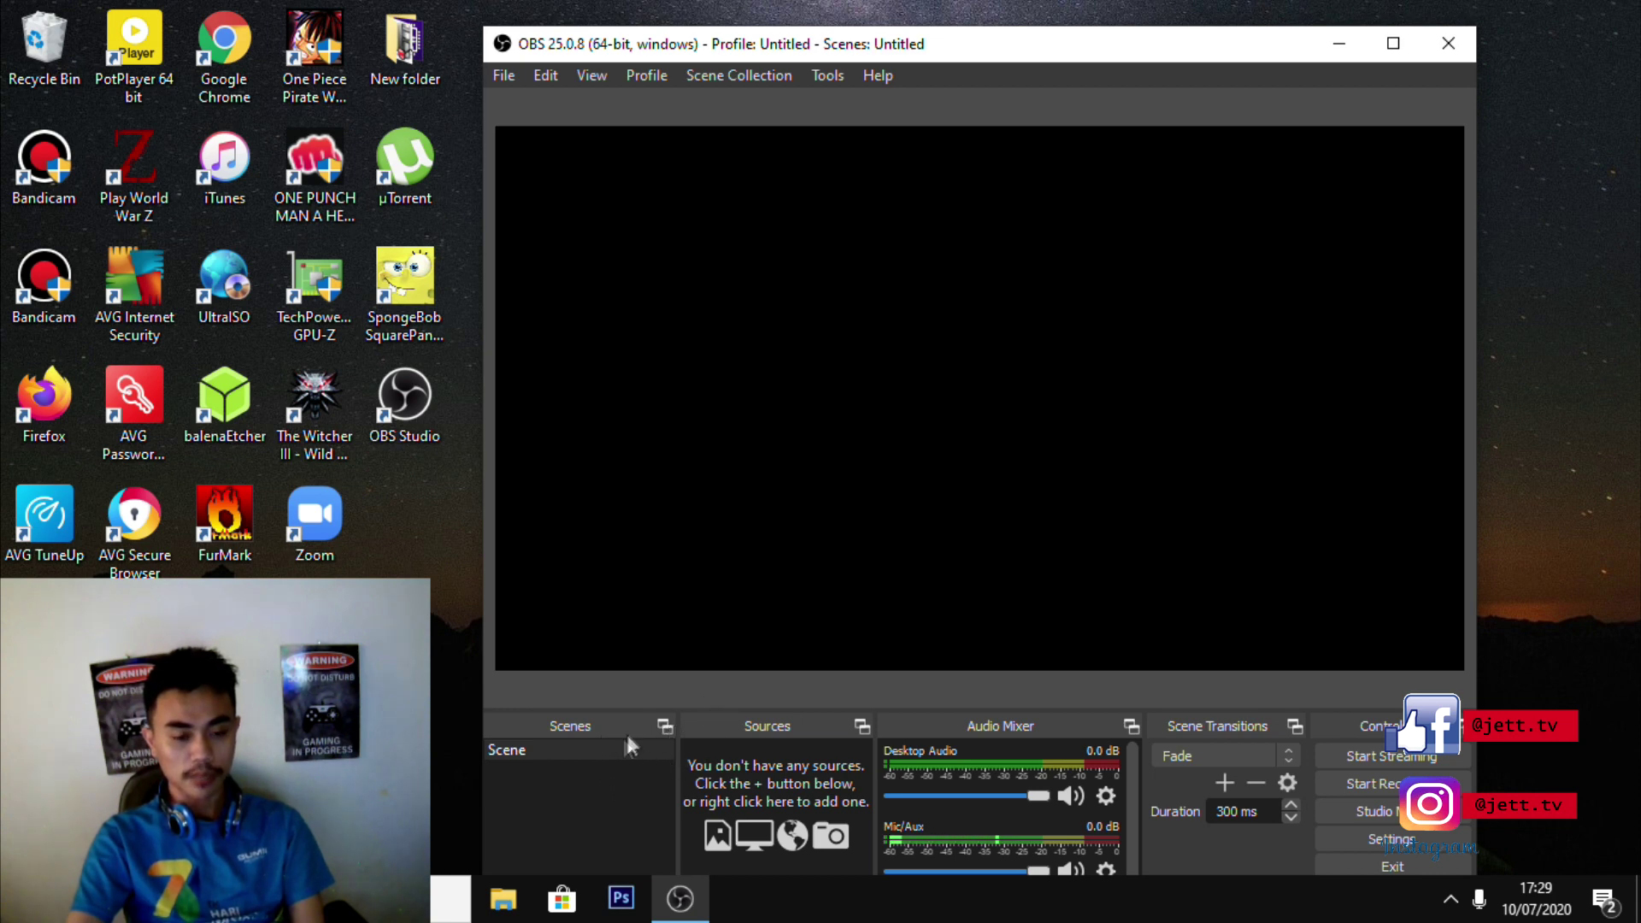
Add a new scene named "Display Layar"
{"action": "right_click", "coordinate": [626, 773]}
{"action": "left_click", "coordinate": [655, 787]}
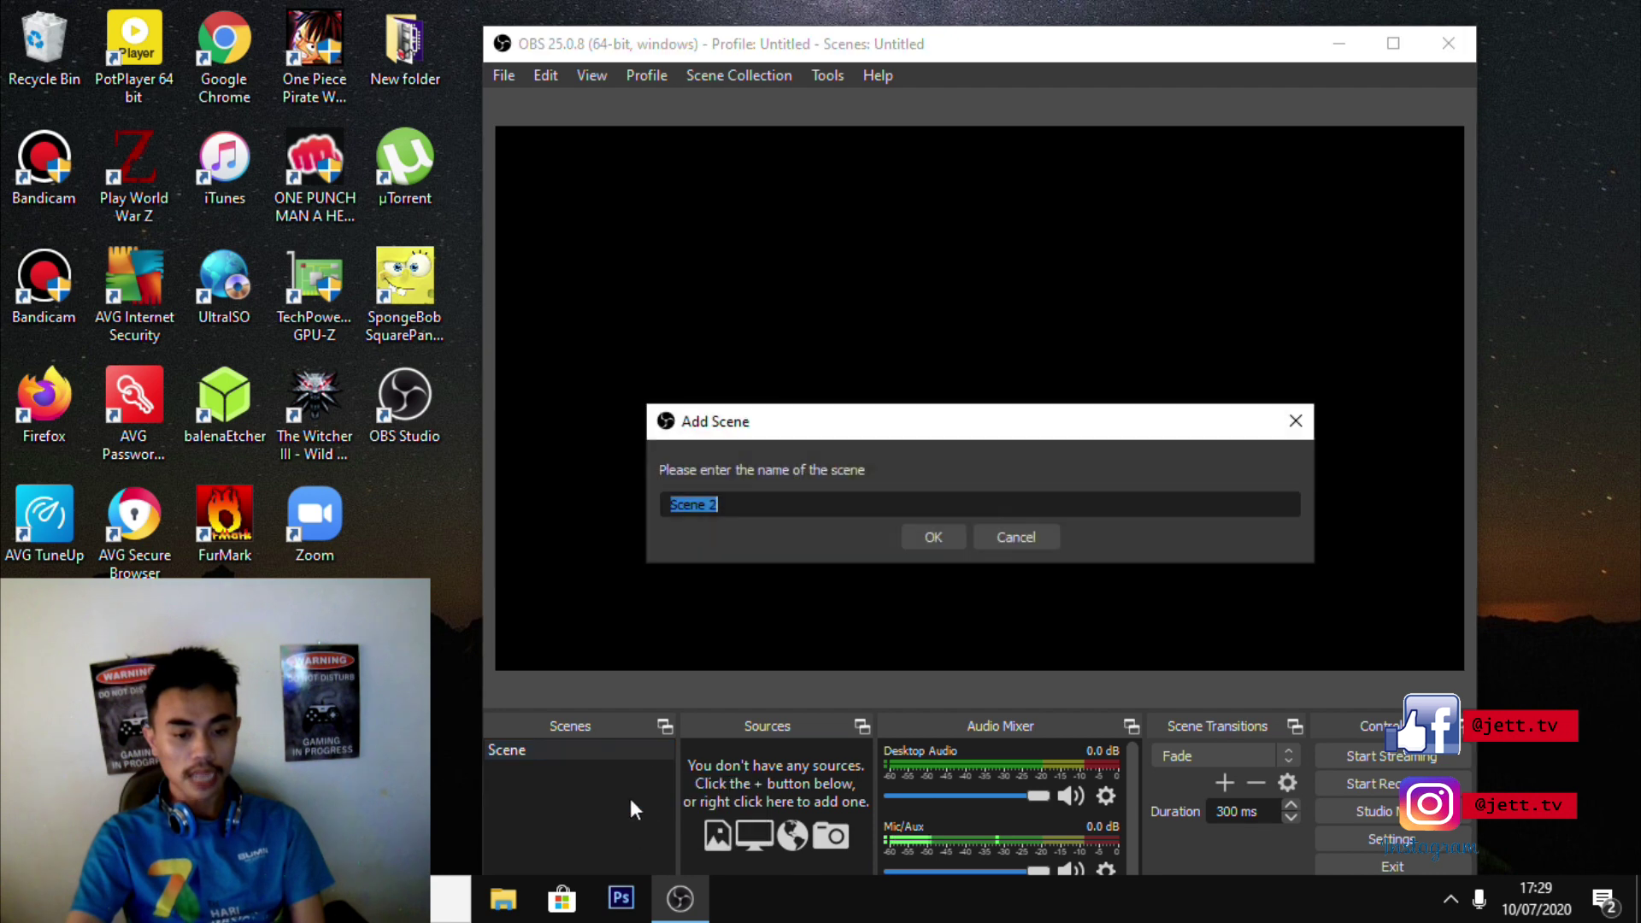
{"action": "type", "text": "D"}
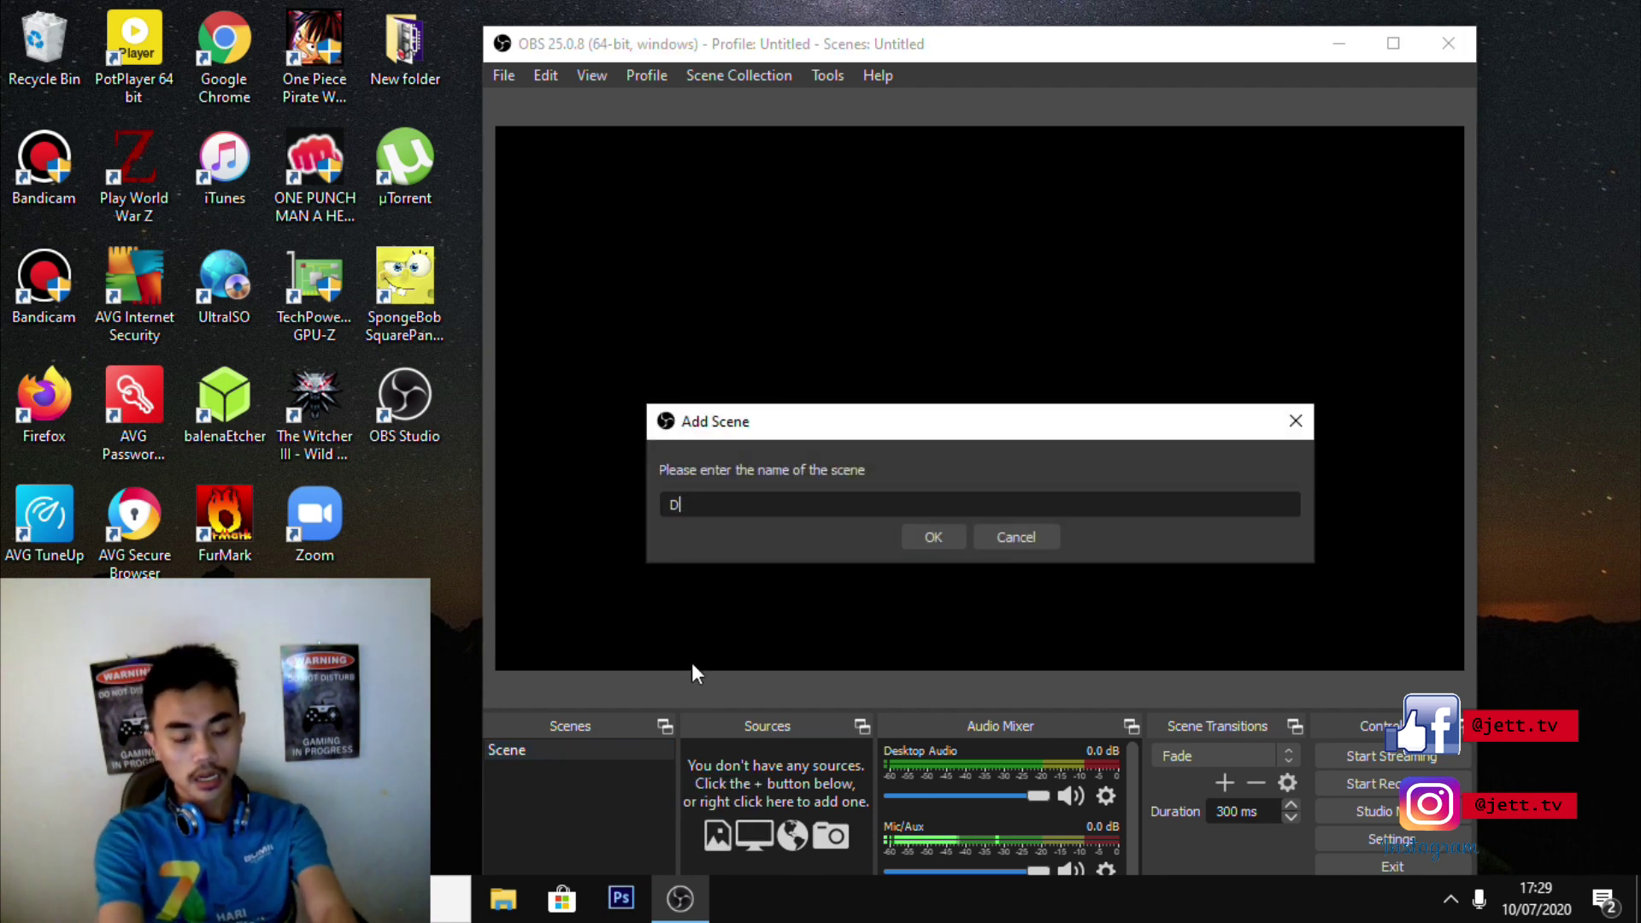
{"action": "type", "text": "isplay "}
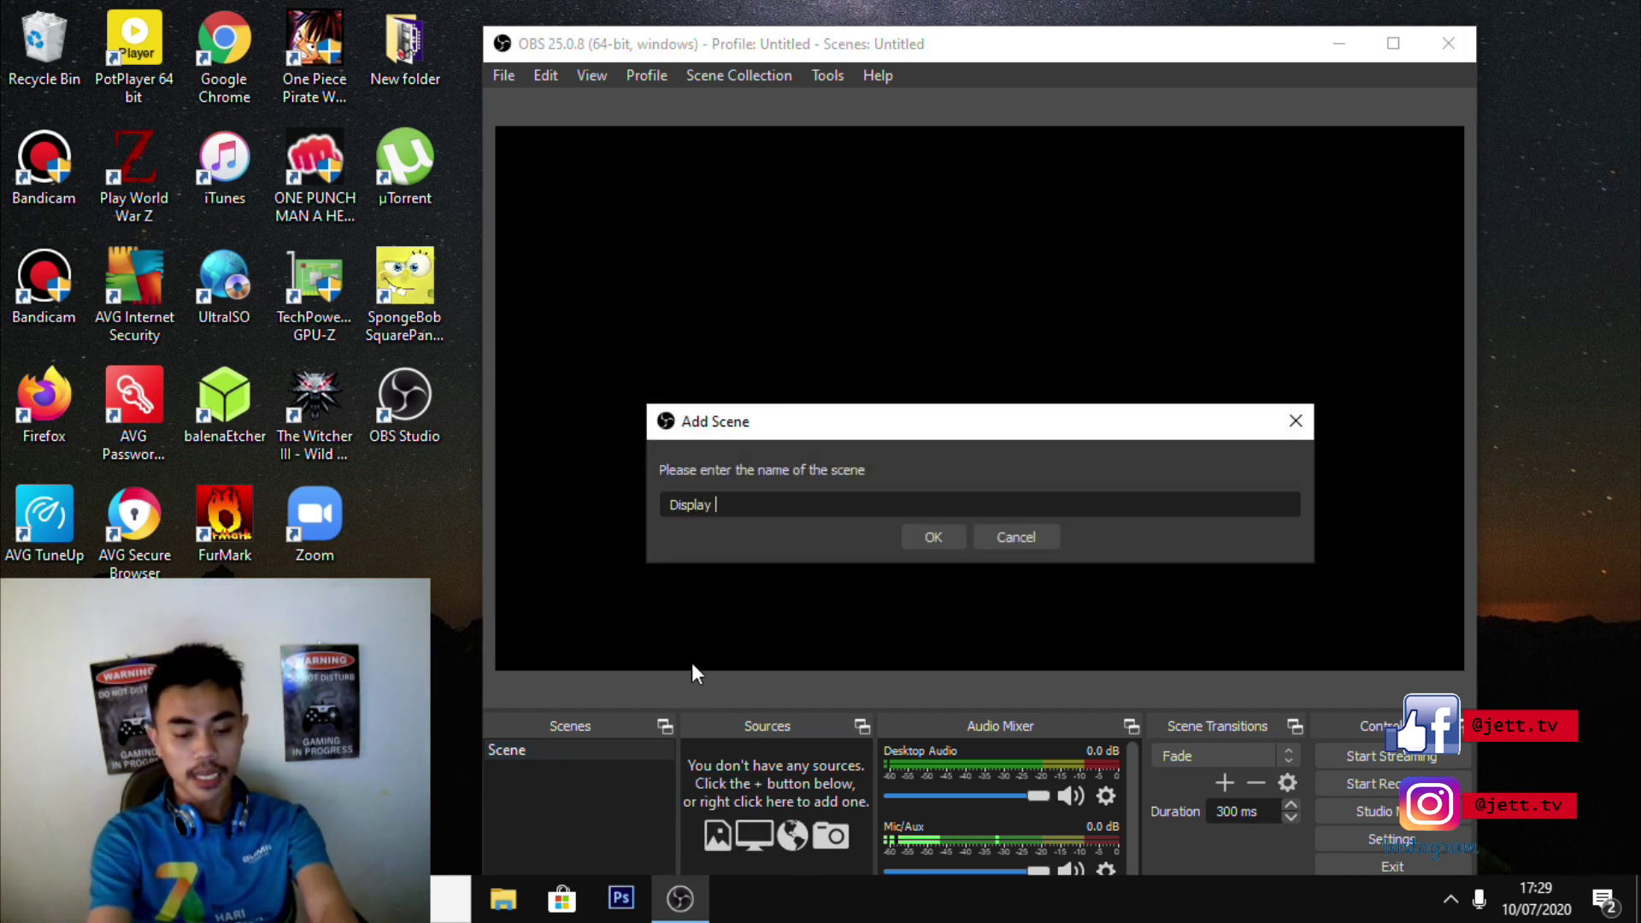
{"action": "type", "text": "Layar"}
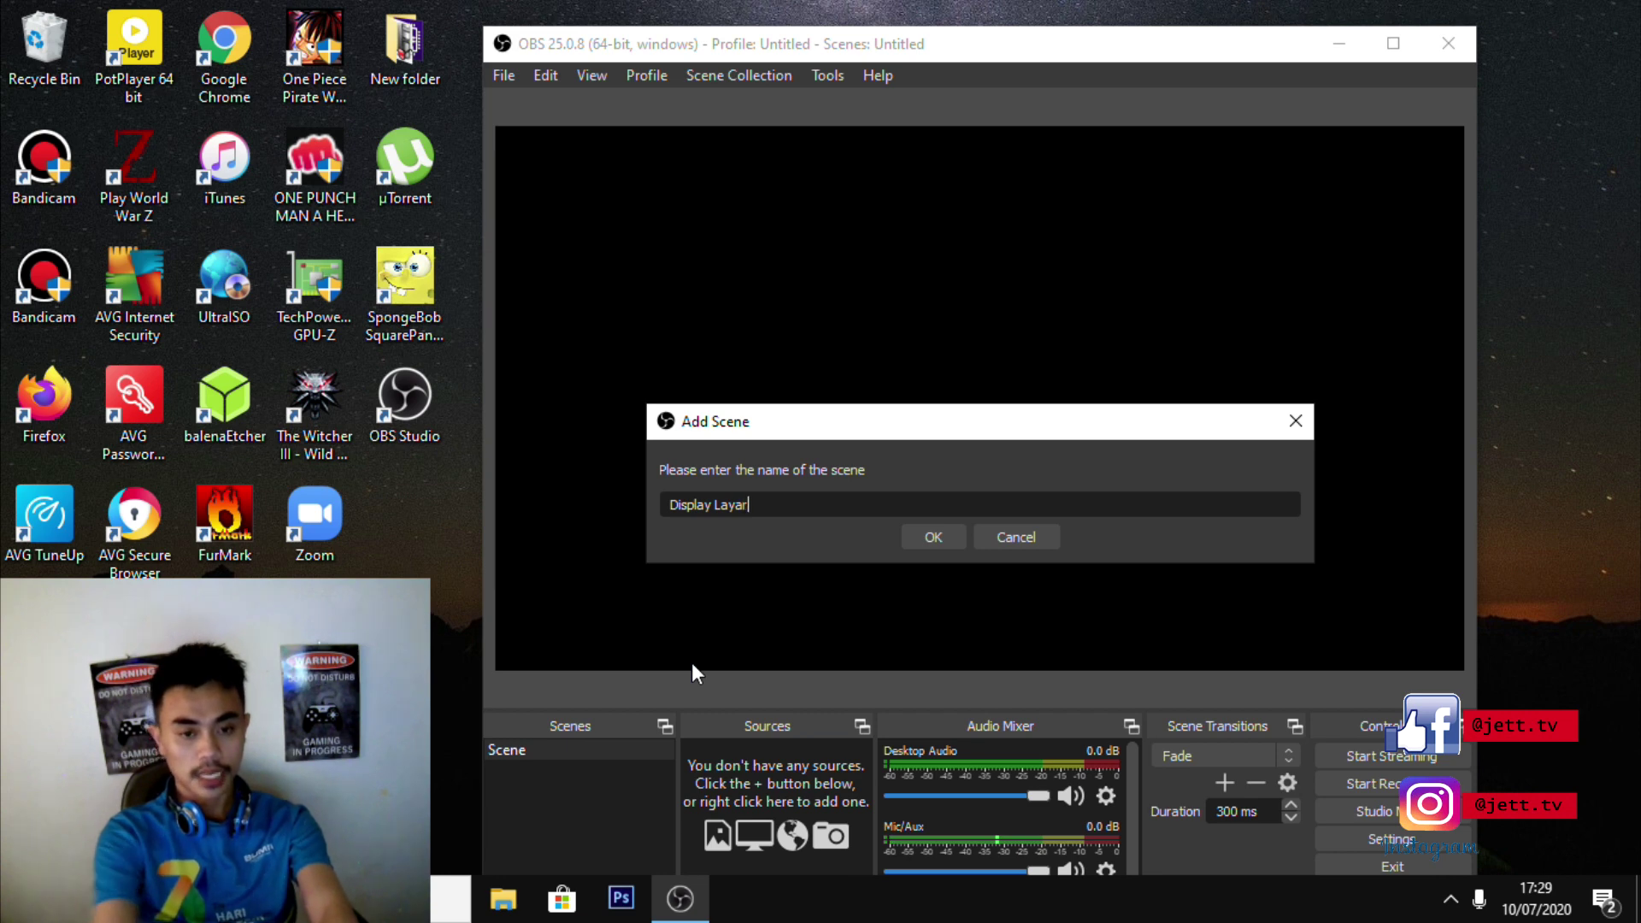
{"action": "left_click", "coordinate": [931, 539]}
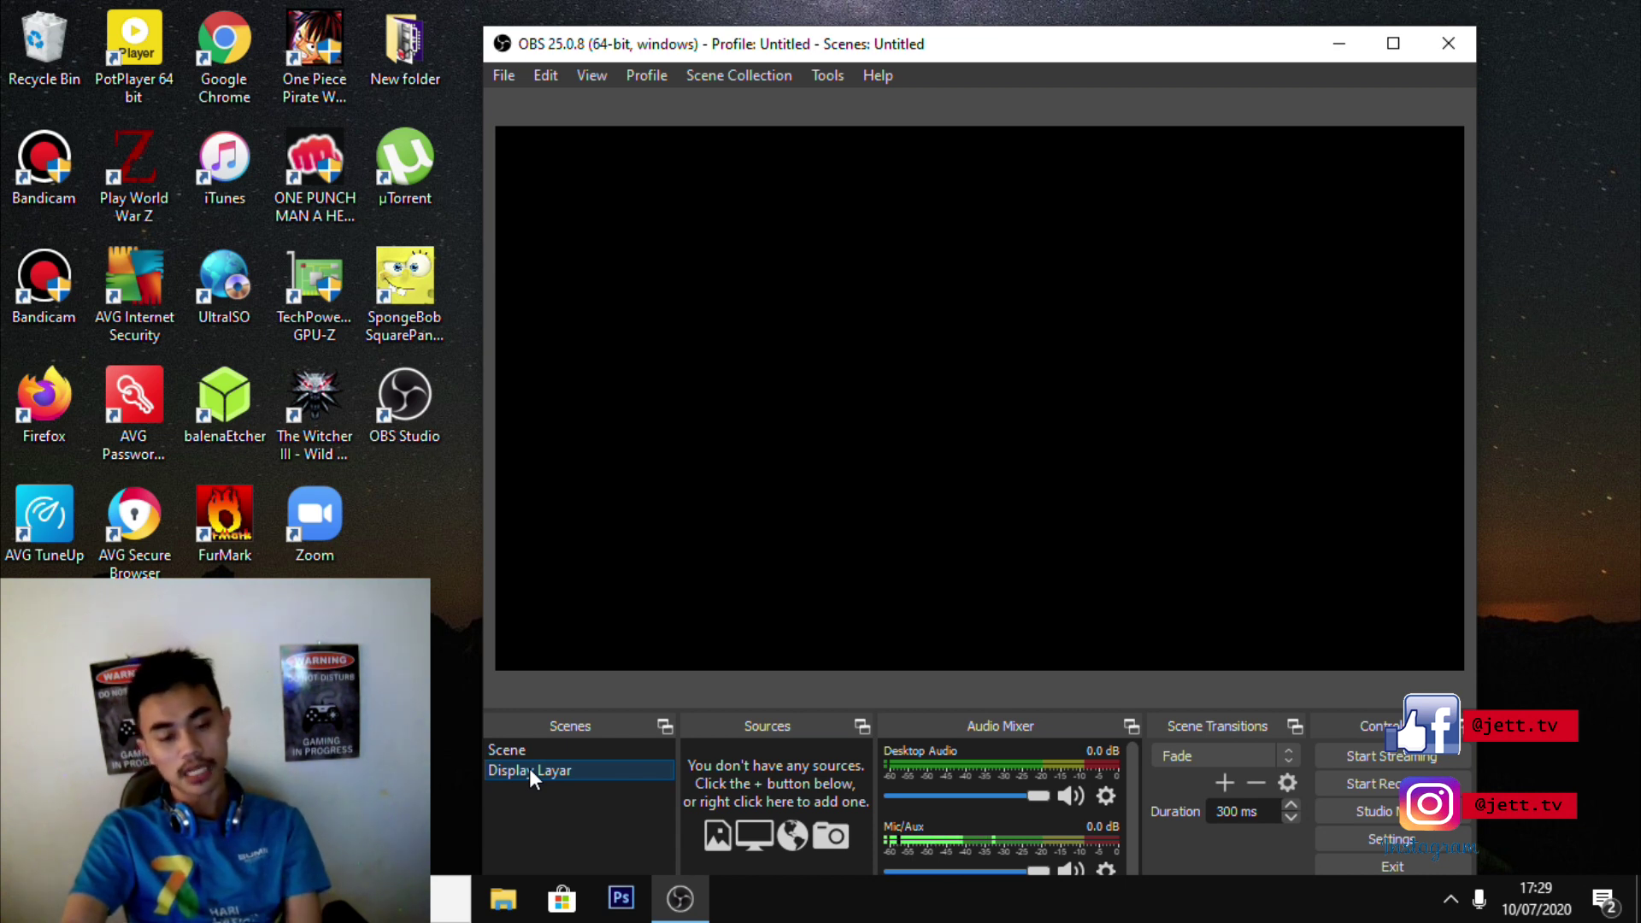
Create another scene named "Games"
{"action": "right_click", "coordinate": [603, 815]}
{"action": "left_click", "coordinate": [637, 831]}
{"action": "type", "text": "Games"}
{"action": "key", "text": "Return"}
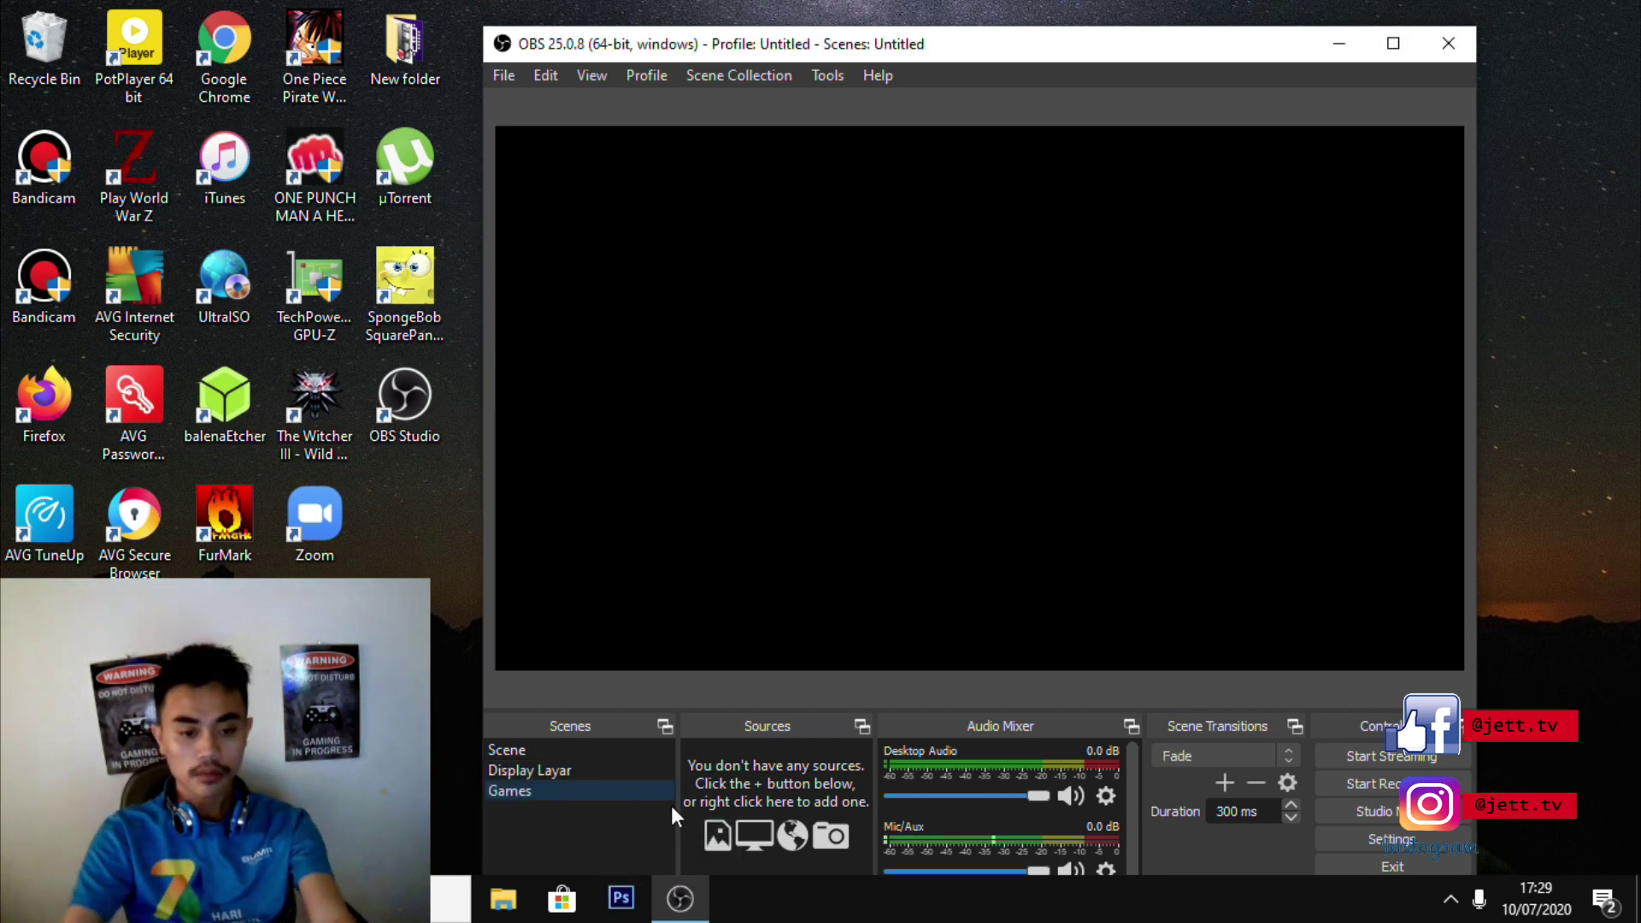
Add a further scene named "podcast" to the scene list
{"action": "right_click", "coordinate": [558, 853]}
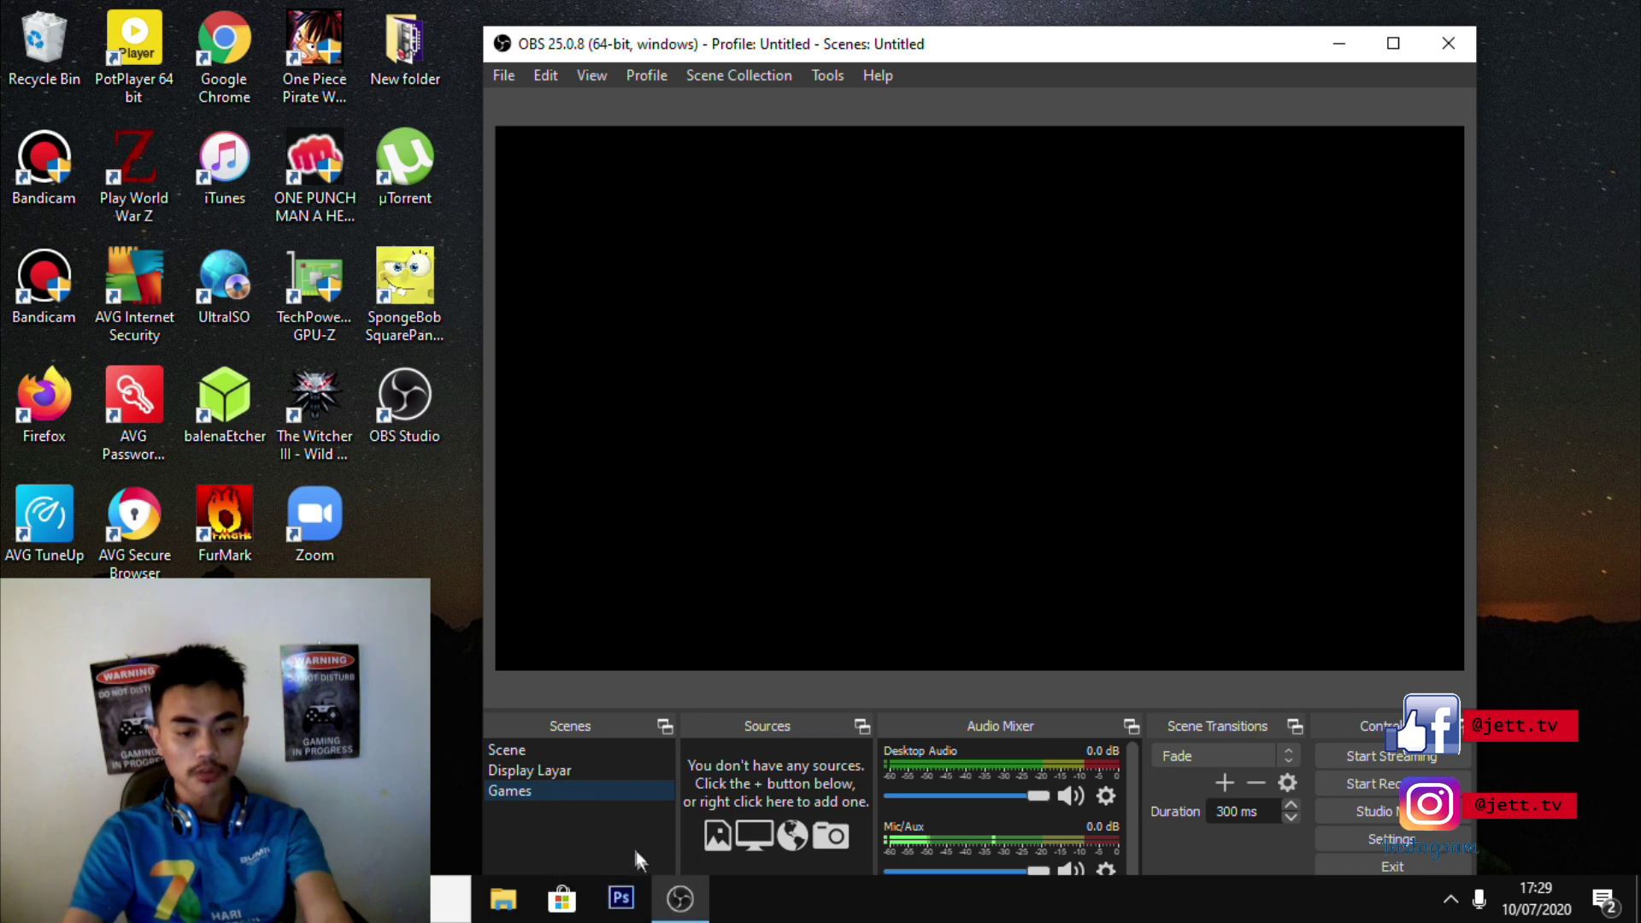
{"action": "right_click", "coordinate": [634, 850]}
{"action": "left_click", "coordinate": [664, 853]}
{"action": "type", "text": "podcast"}
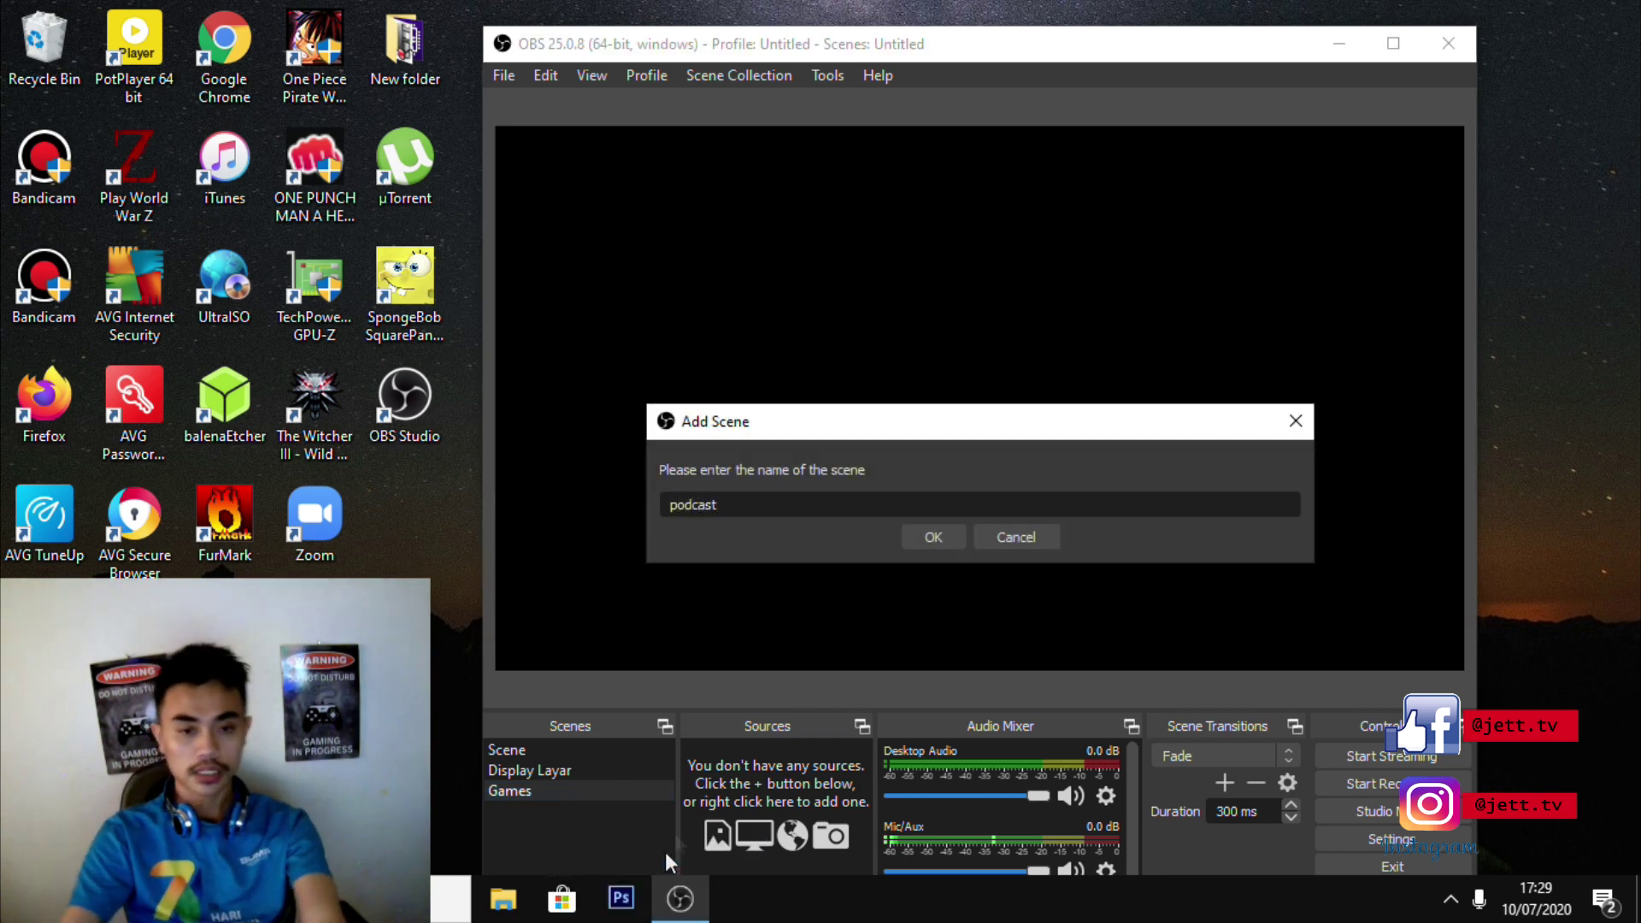
{"action": "left_click", "coordinate": [952, 537]}
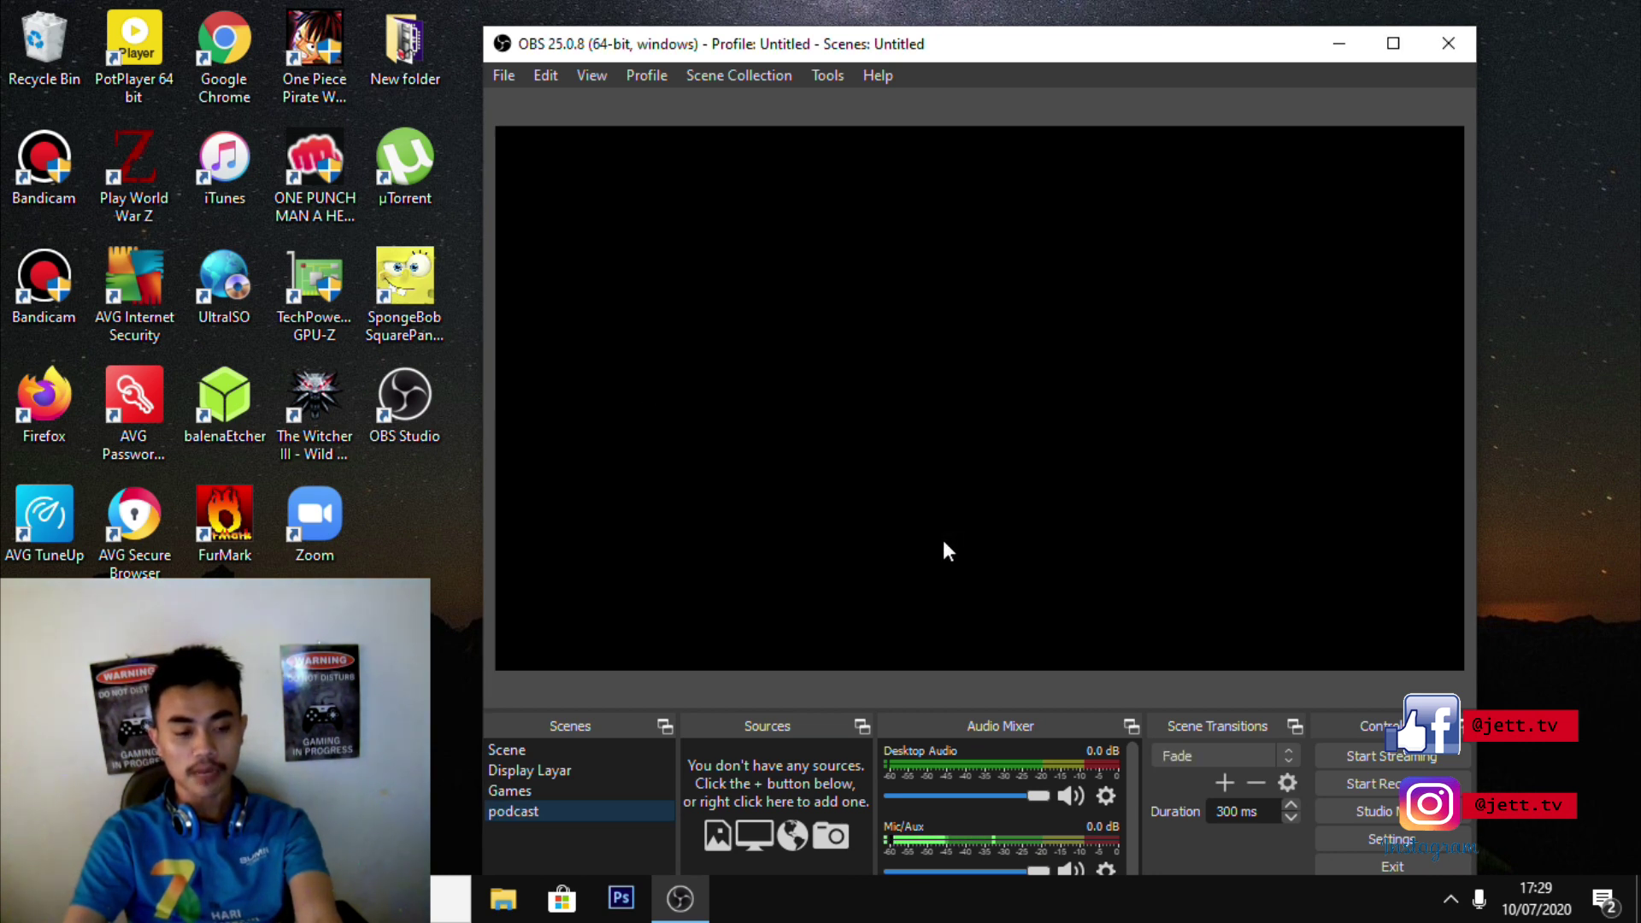
In the Display Layar scene, add an Audio Input Capture source using the device Microphone (High Definition Audio Device)
{"action": "left_click", "coordinate": [587, 767]}
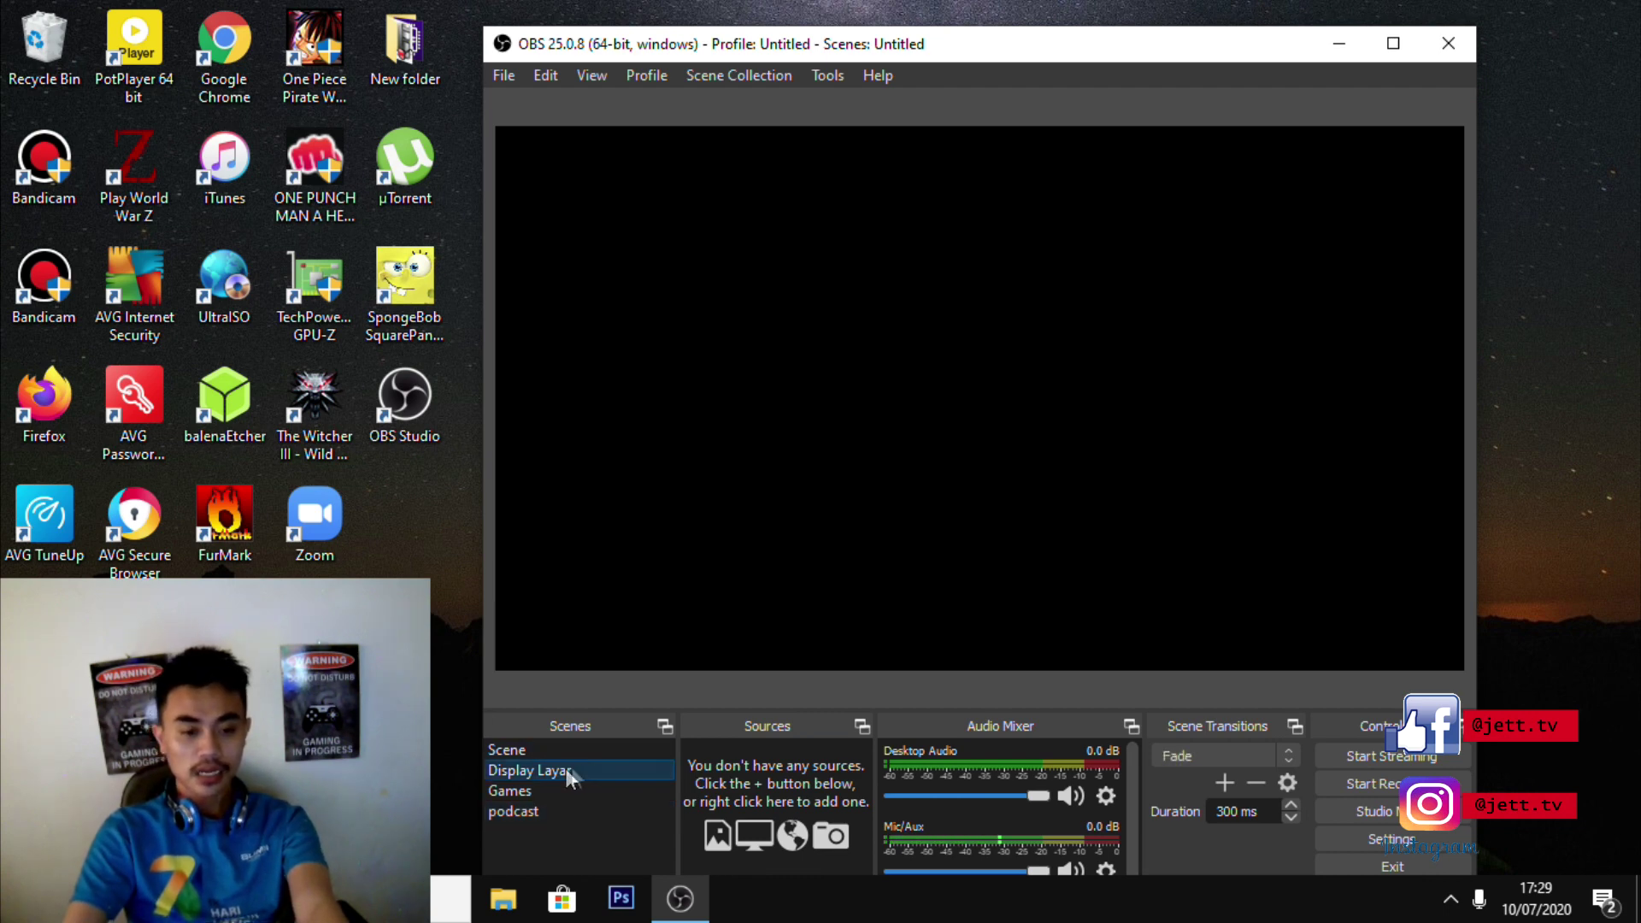
{"action": "right_click", "coordinate": [780, 756]}
{"action": "mouse_move", "coordinate": [872, 583]}
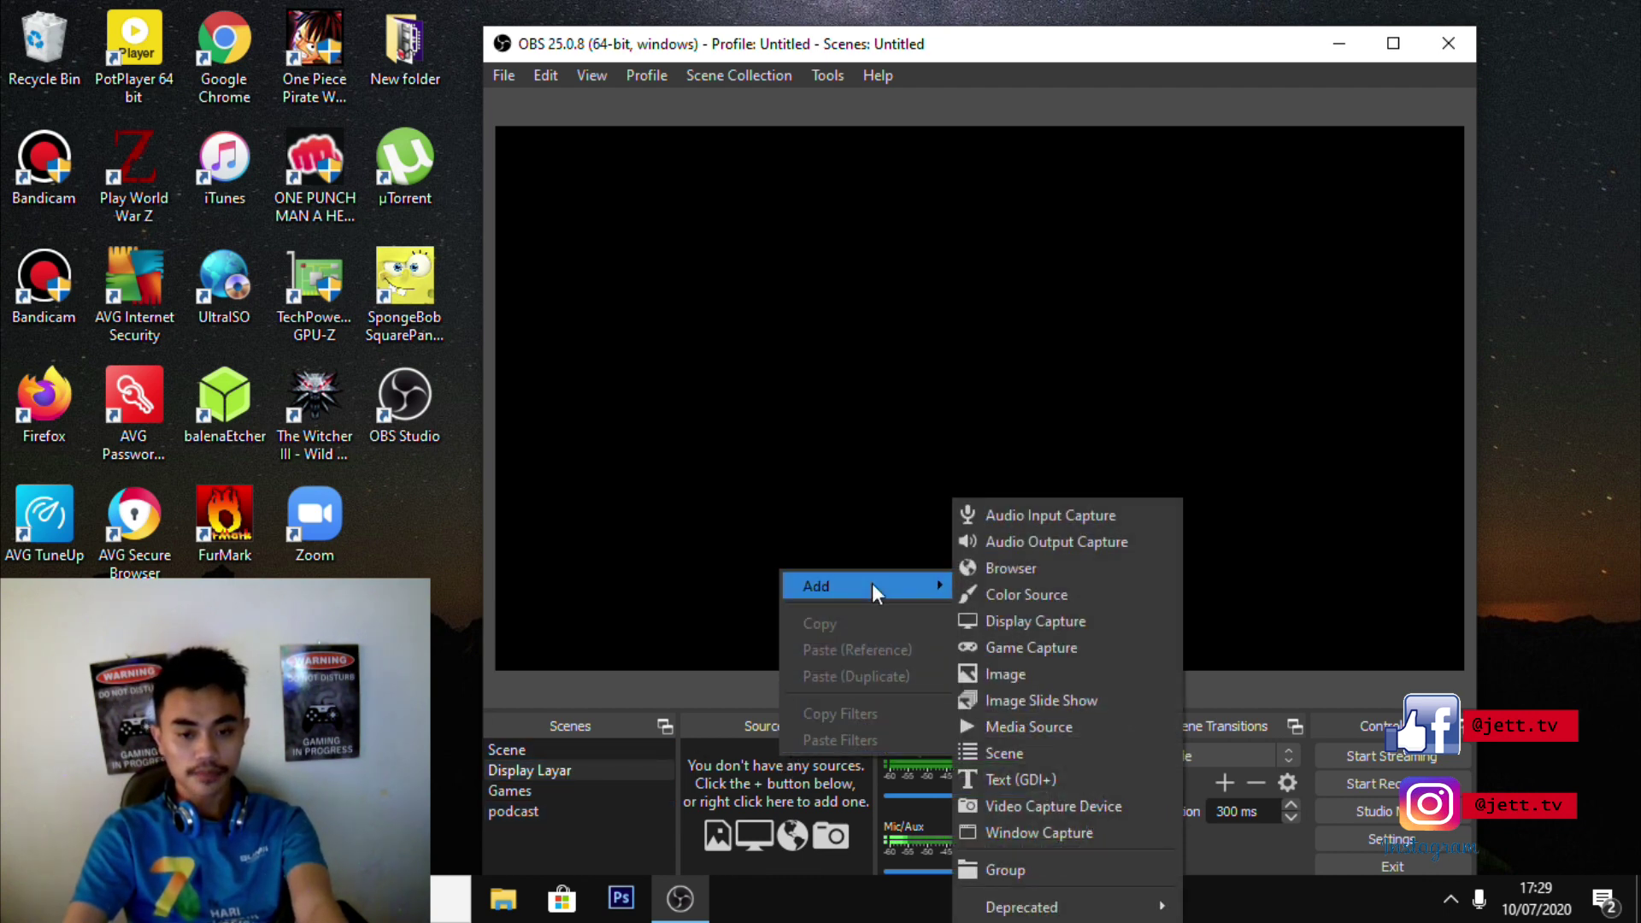
{"action": "left_click", "coordinate": [1048, 516]}
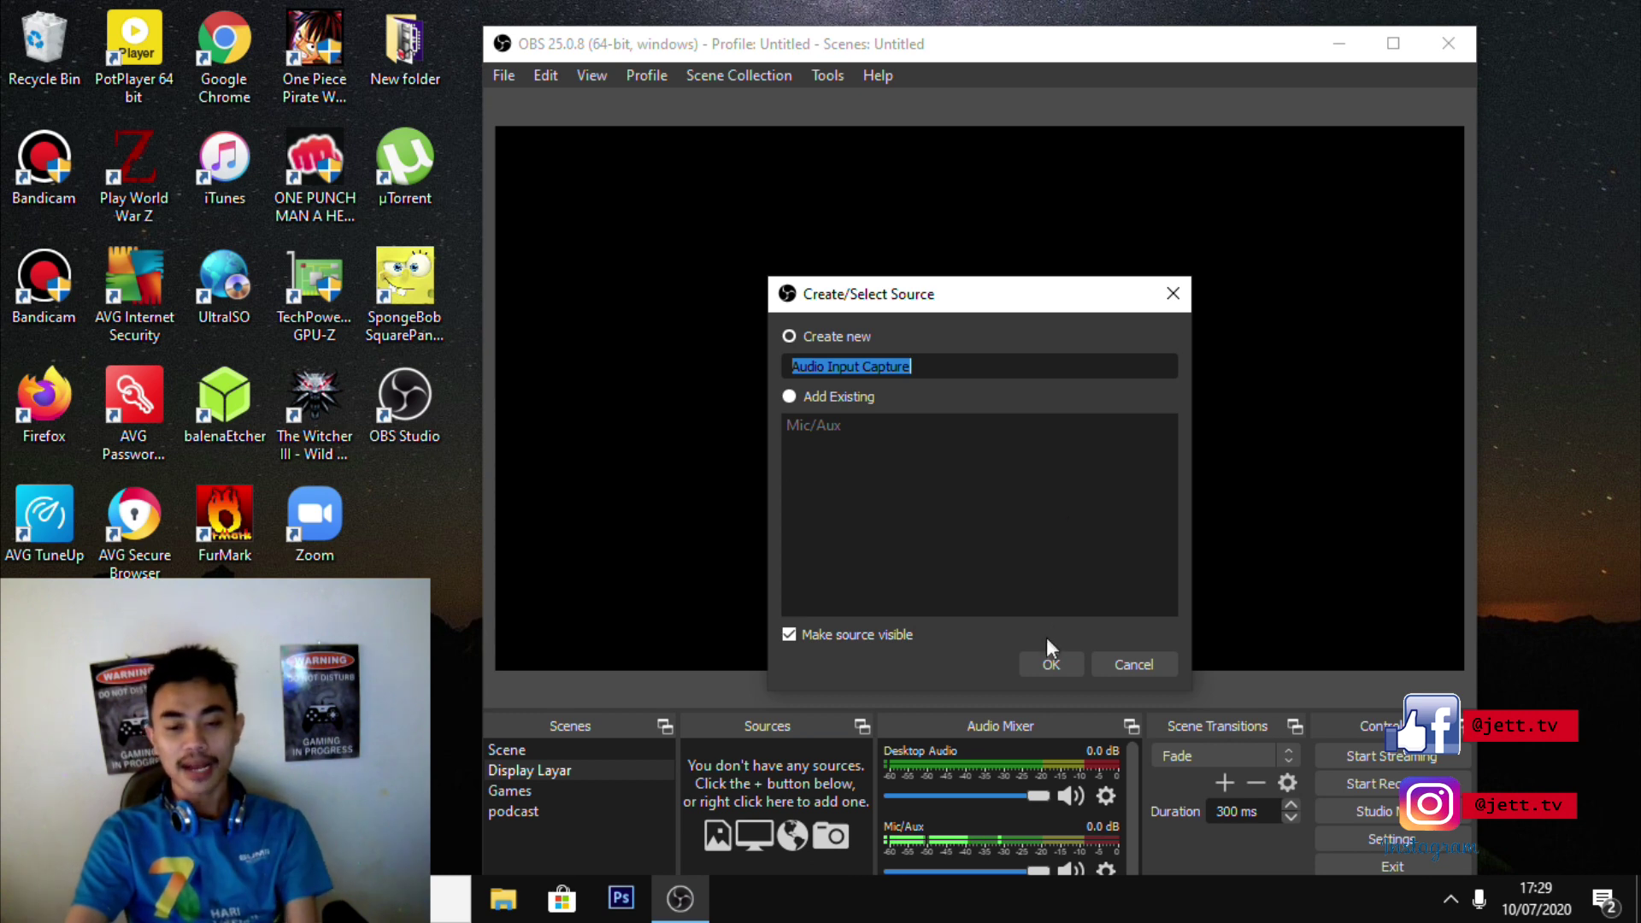
{"action": "left_click", "coordinate": [1048, 660]}
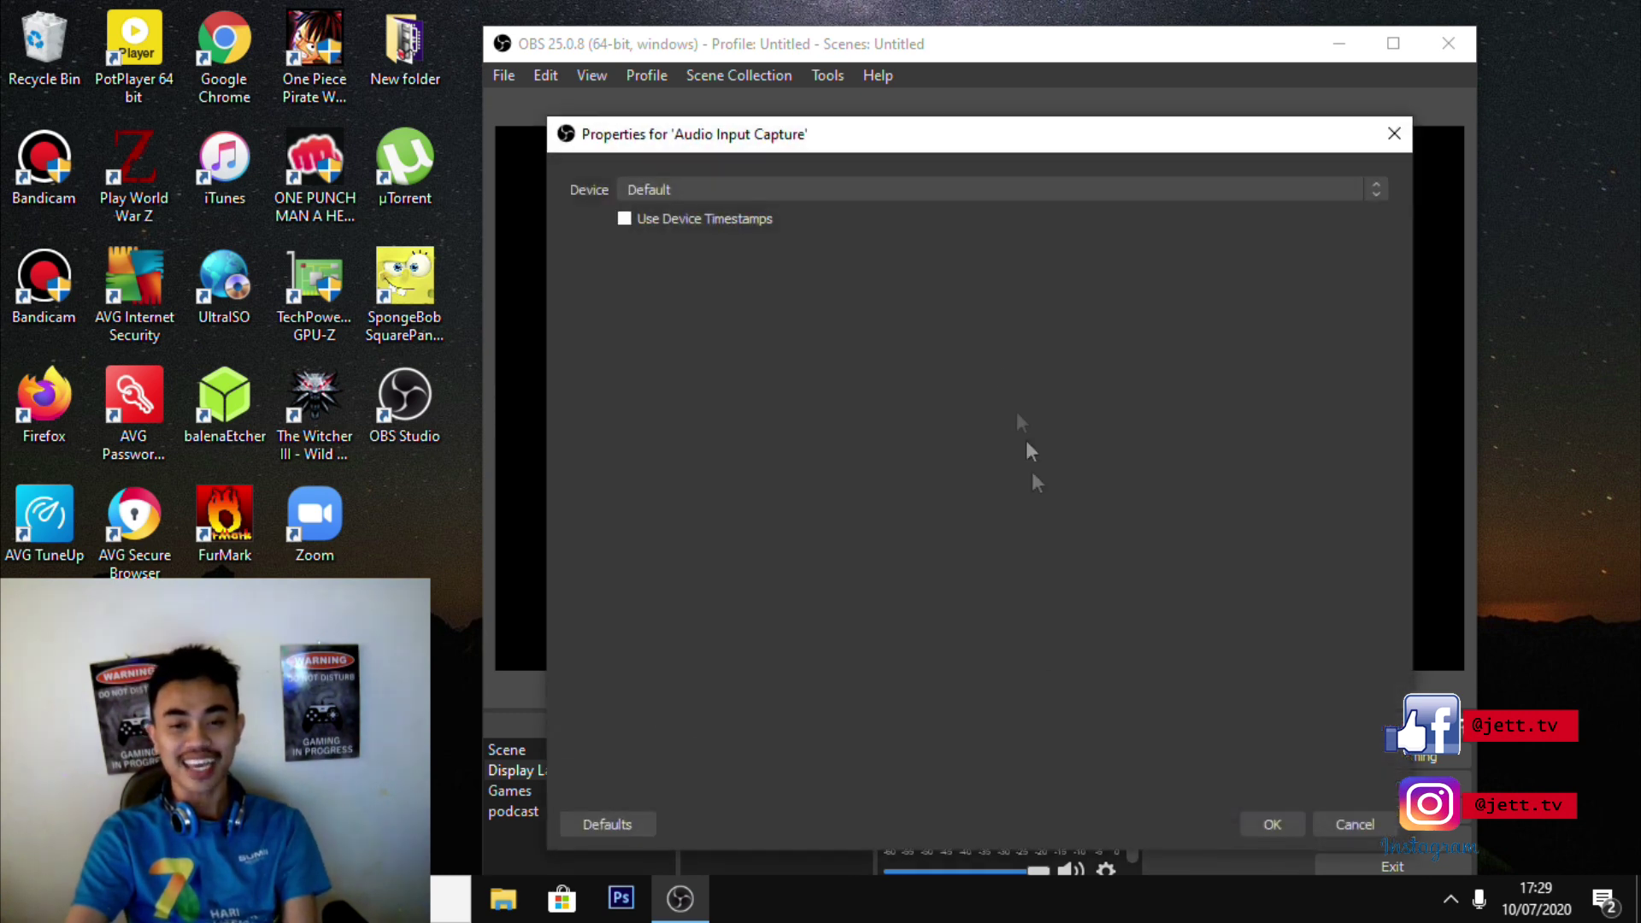
{"action": "left_click", "coordinate": [1028, 191]}
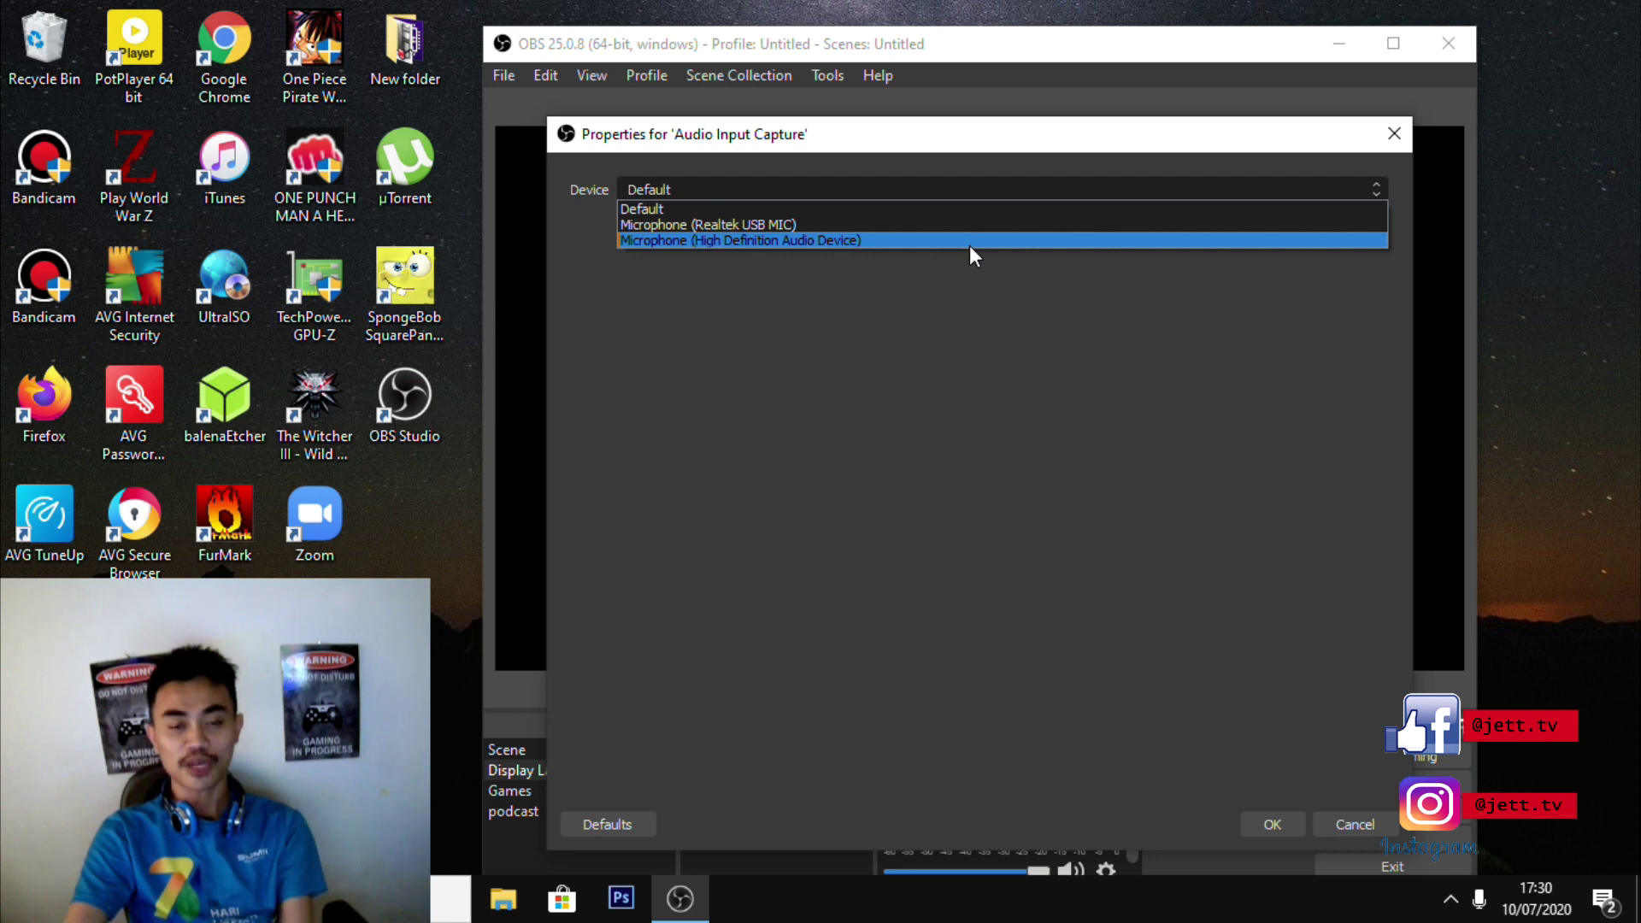
{"action": "left_click", "coordinate": [972, 241]}
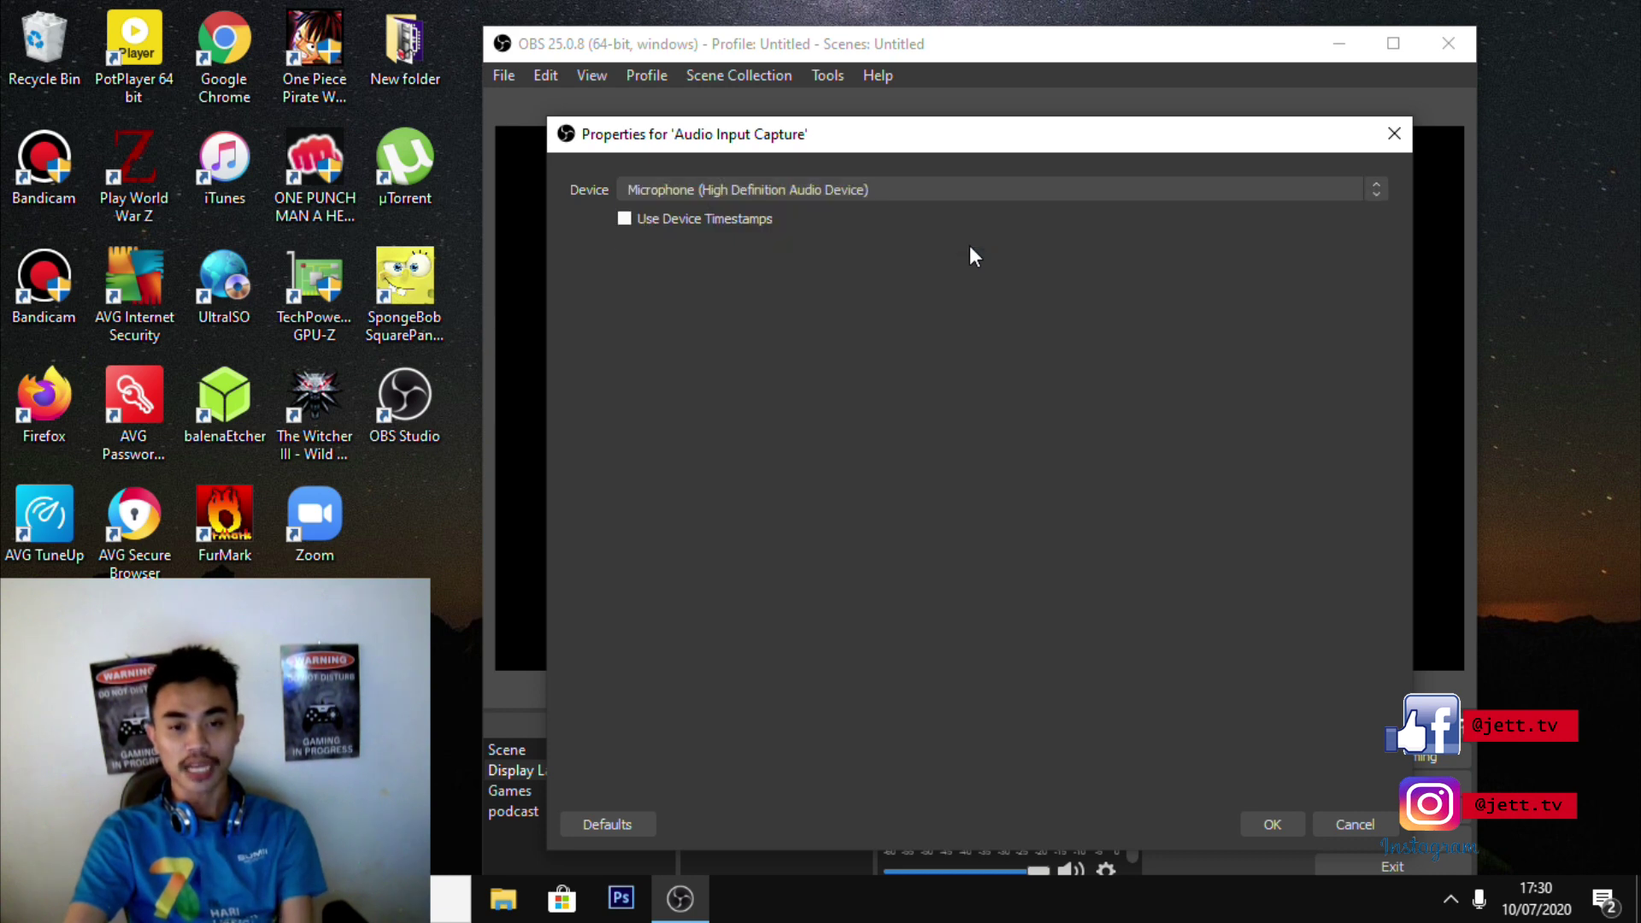
{"action": "left_click", "coordinate": [1277, 823]}
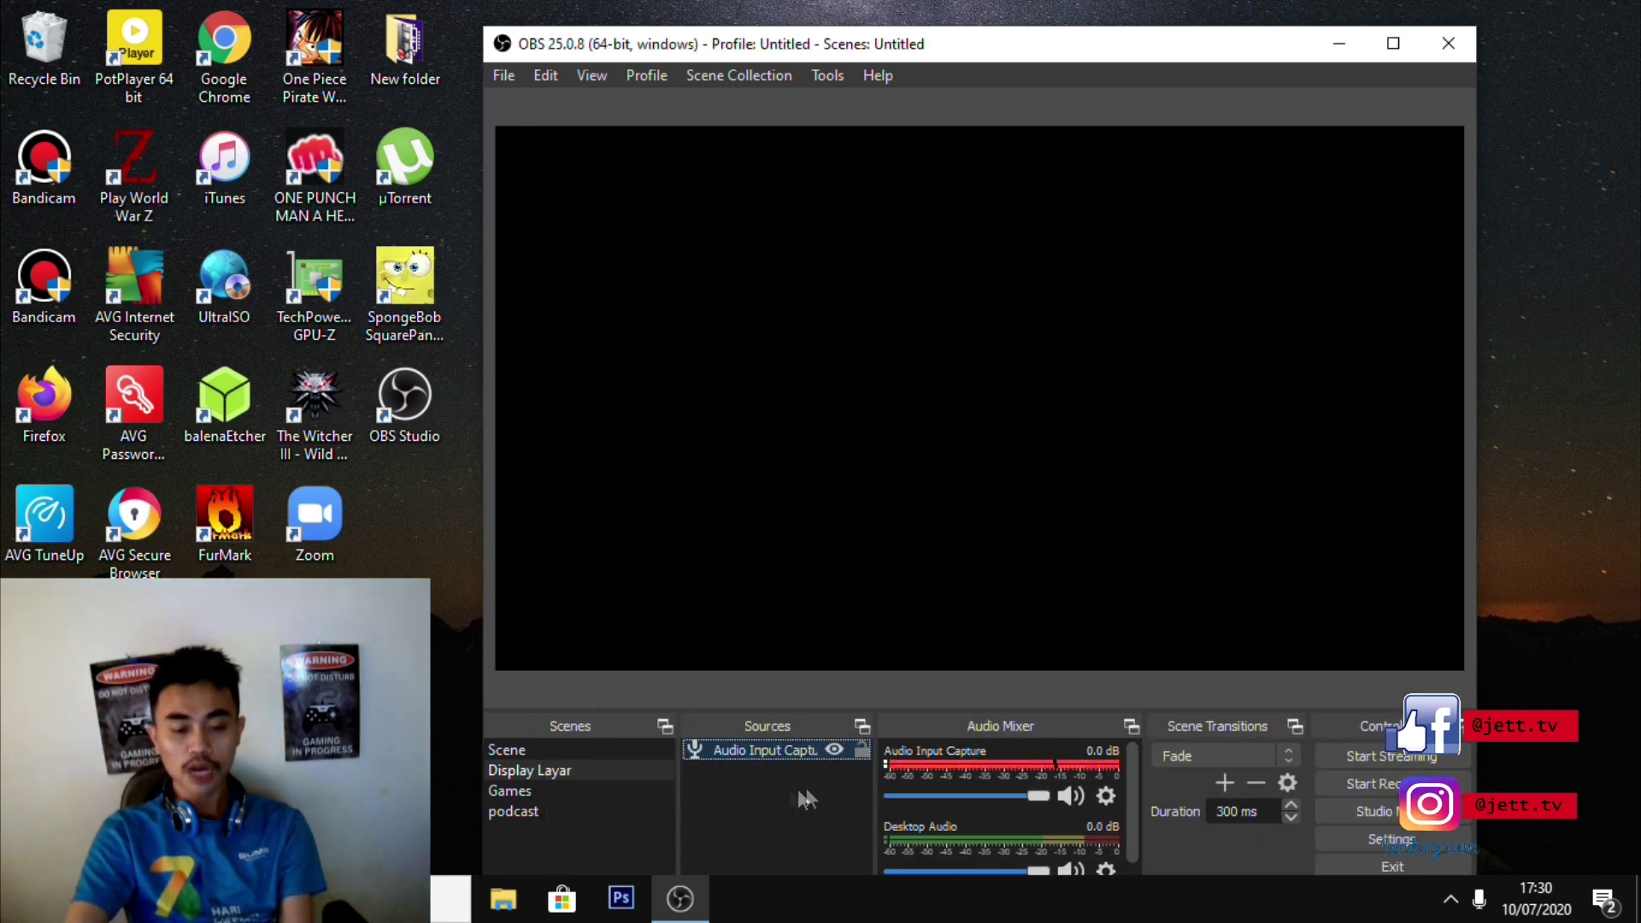
Add an Audio Output Capture source to Display Layar using the device 4 - MONITOR (2- AMD High Definition Audio Device)
{"action": "right_click", "coordinate": [773, 788]}
{"action": "mouse_move", "coordinate": [910, 615]}
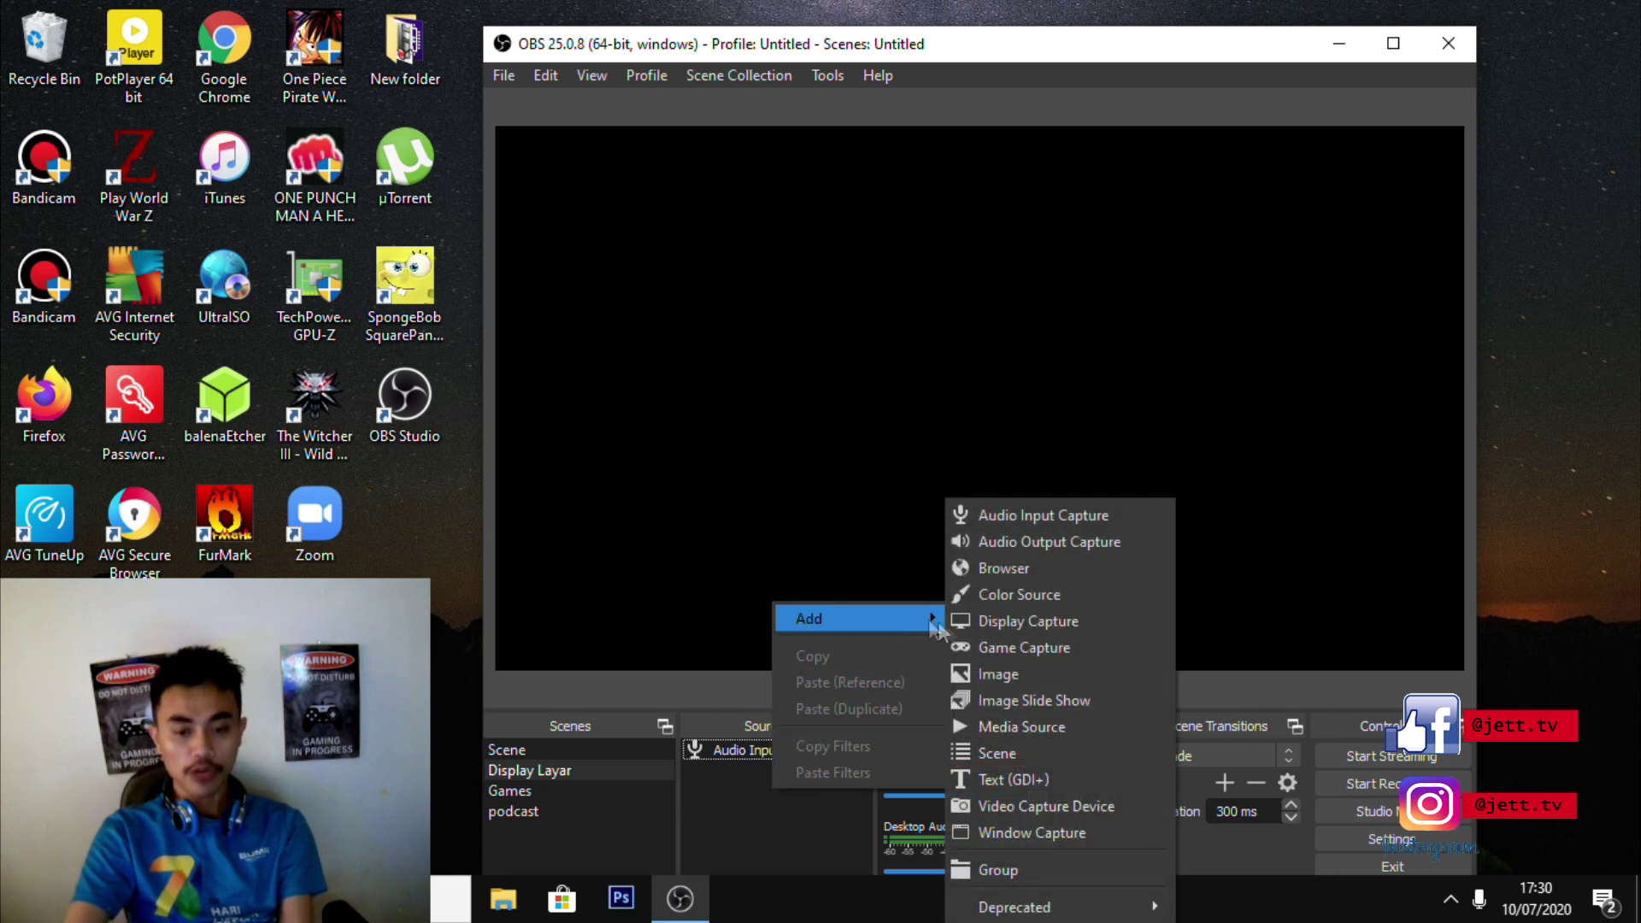
{"action": "left_click", "coordinate": [1074, 541]}
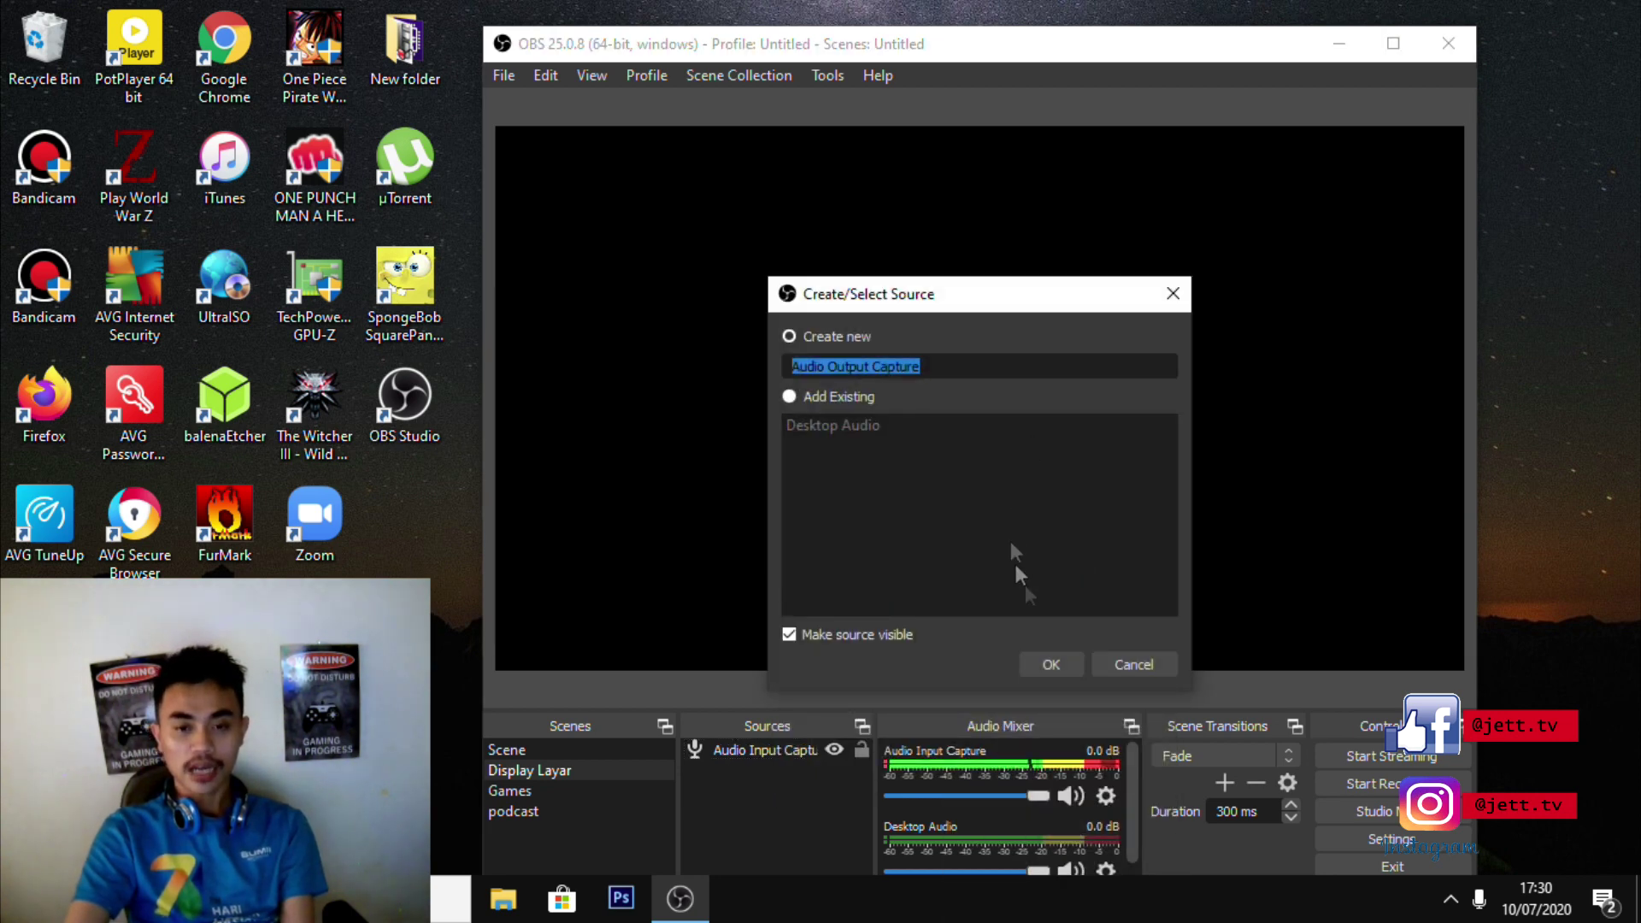
{"action": "left_click", "coordinate": [1048, 661]}
{"action": "left_click", "coordinate": [1376, 189]}
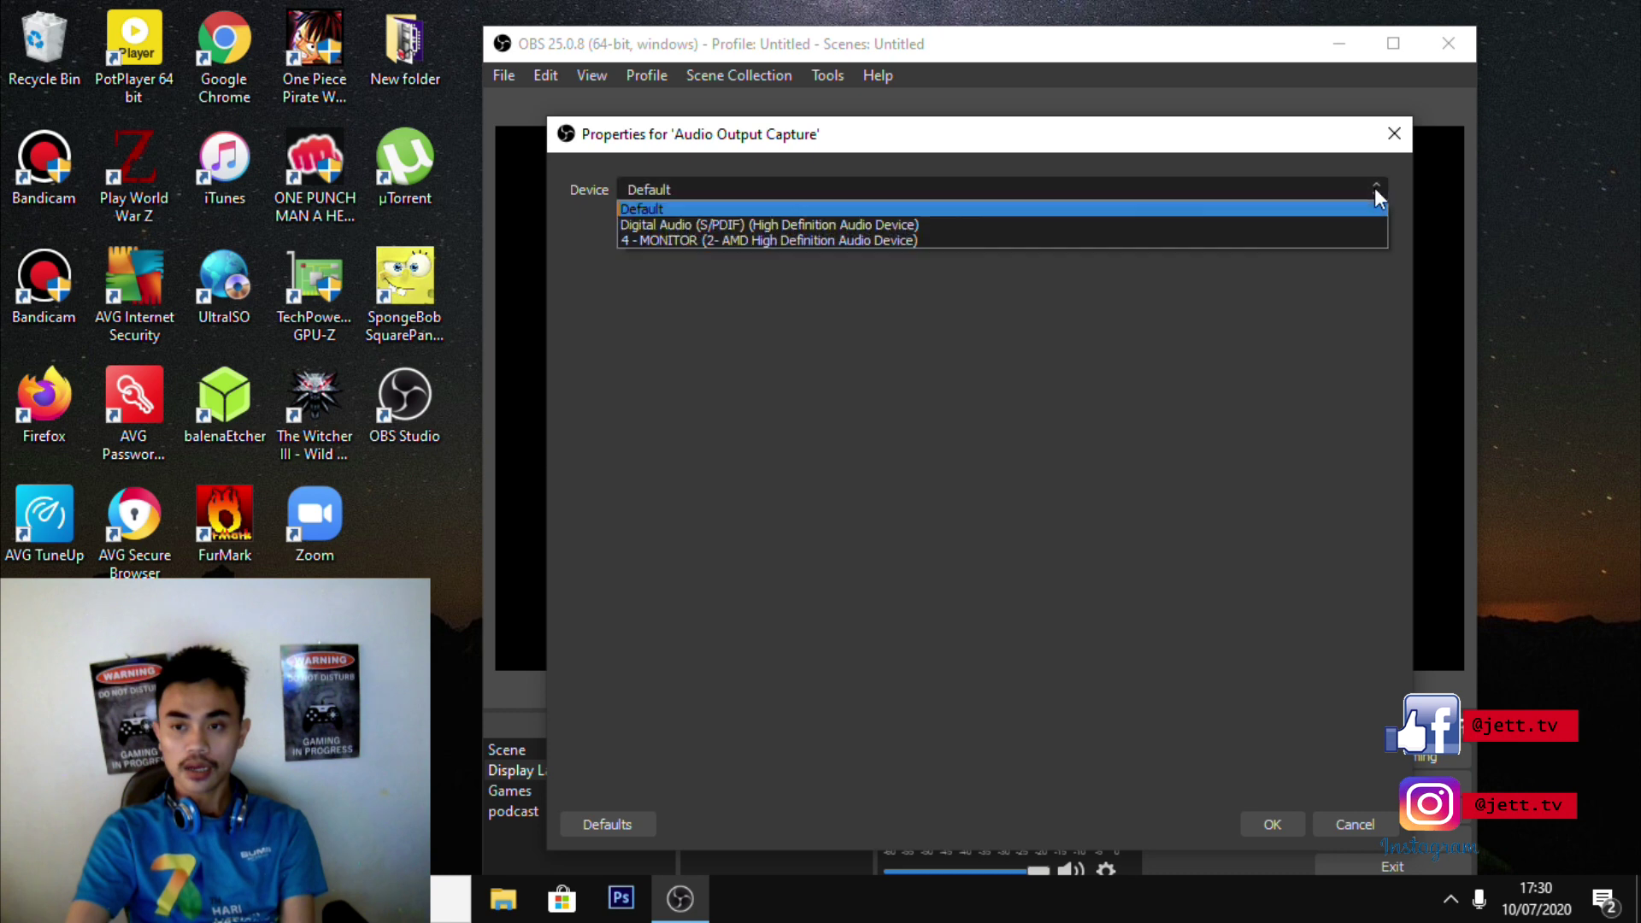
{"action": "left_click", "coordinate": [1189, 240]}
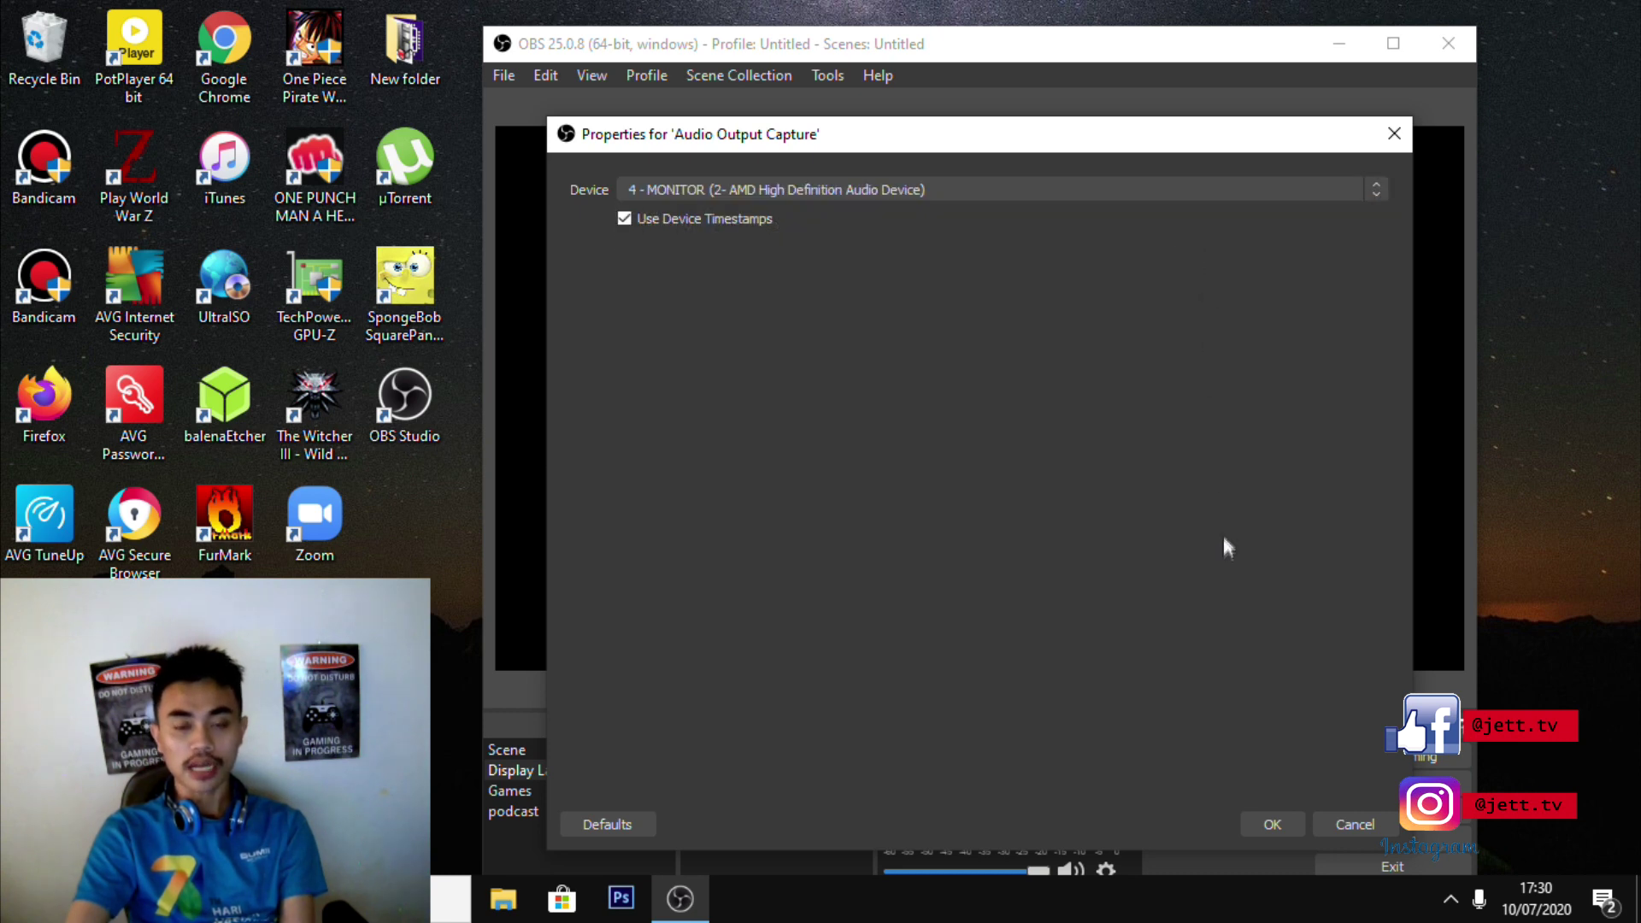
{"action": "left_click", "coordinate": [1272, 824]}
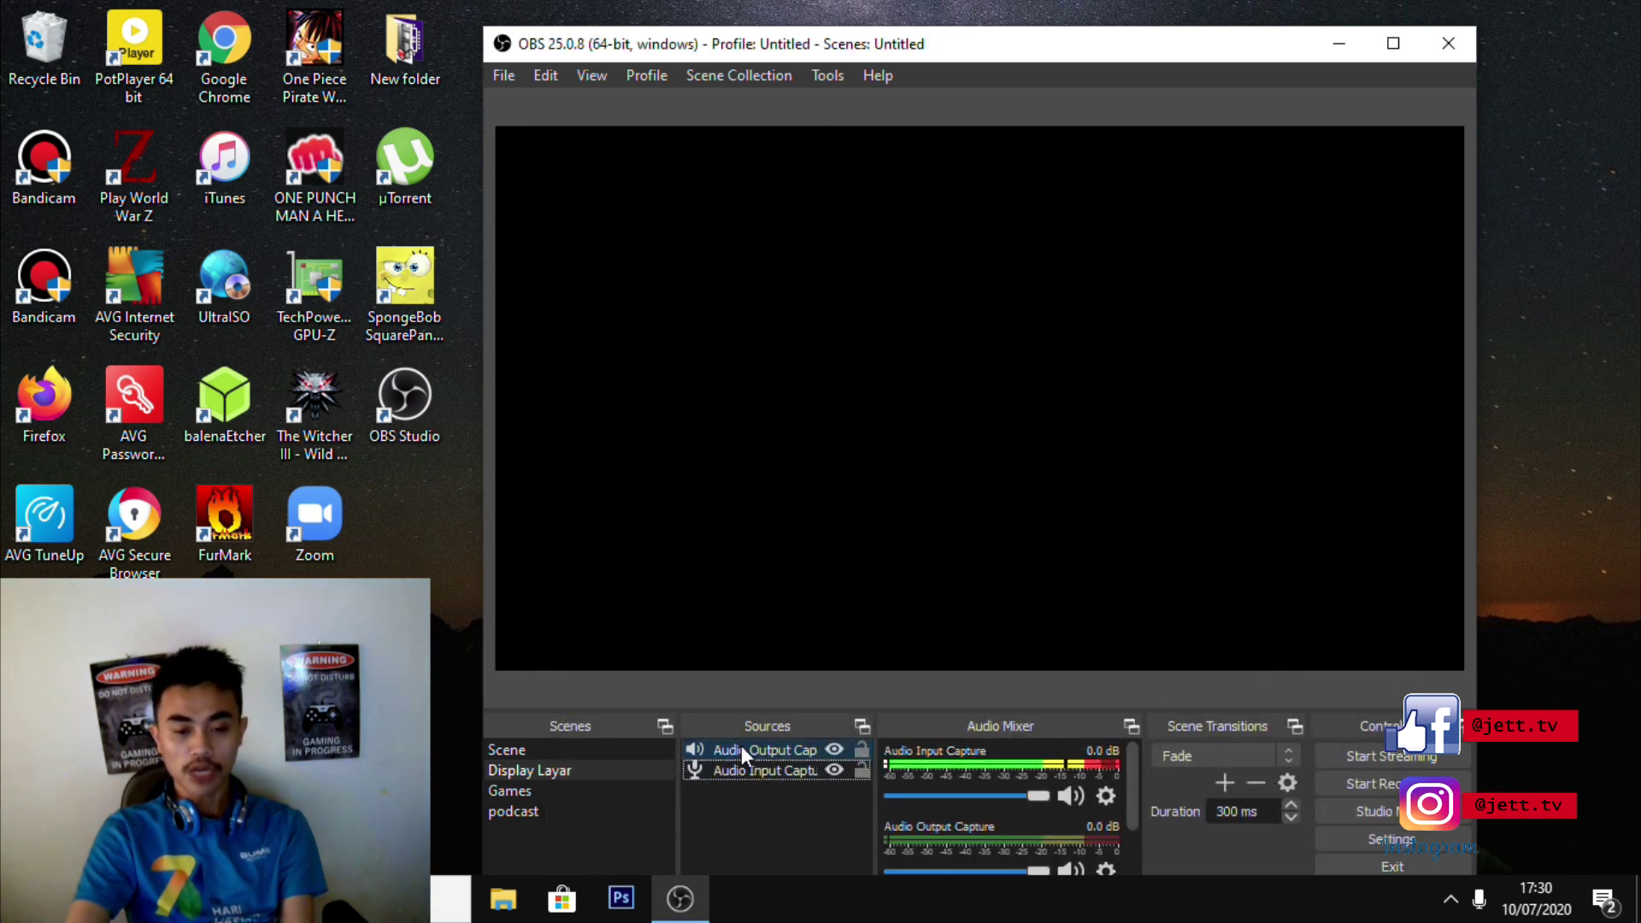
Add a Display Capture source of Display 1 with cursor capture to the Display Layar scene
{"action": "right_click", "coordinate": [746, 807]}
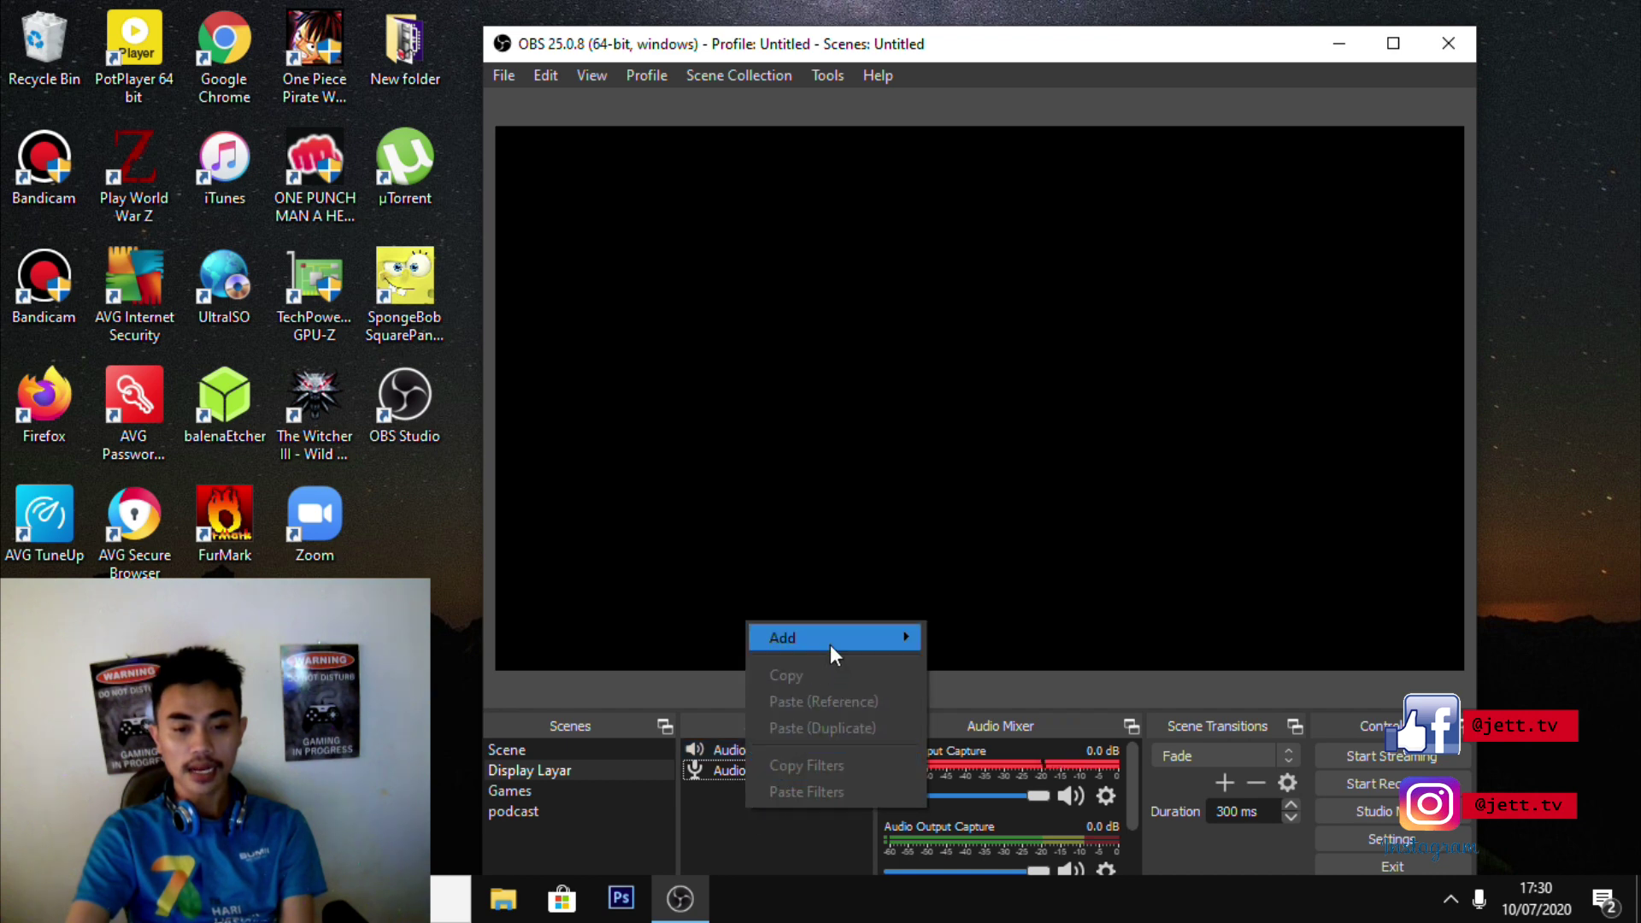
{"action": "mouse_move", "coordinate": [829, 644]}
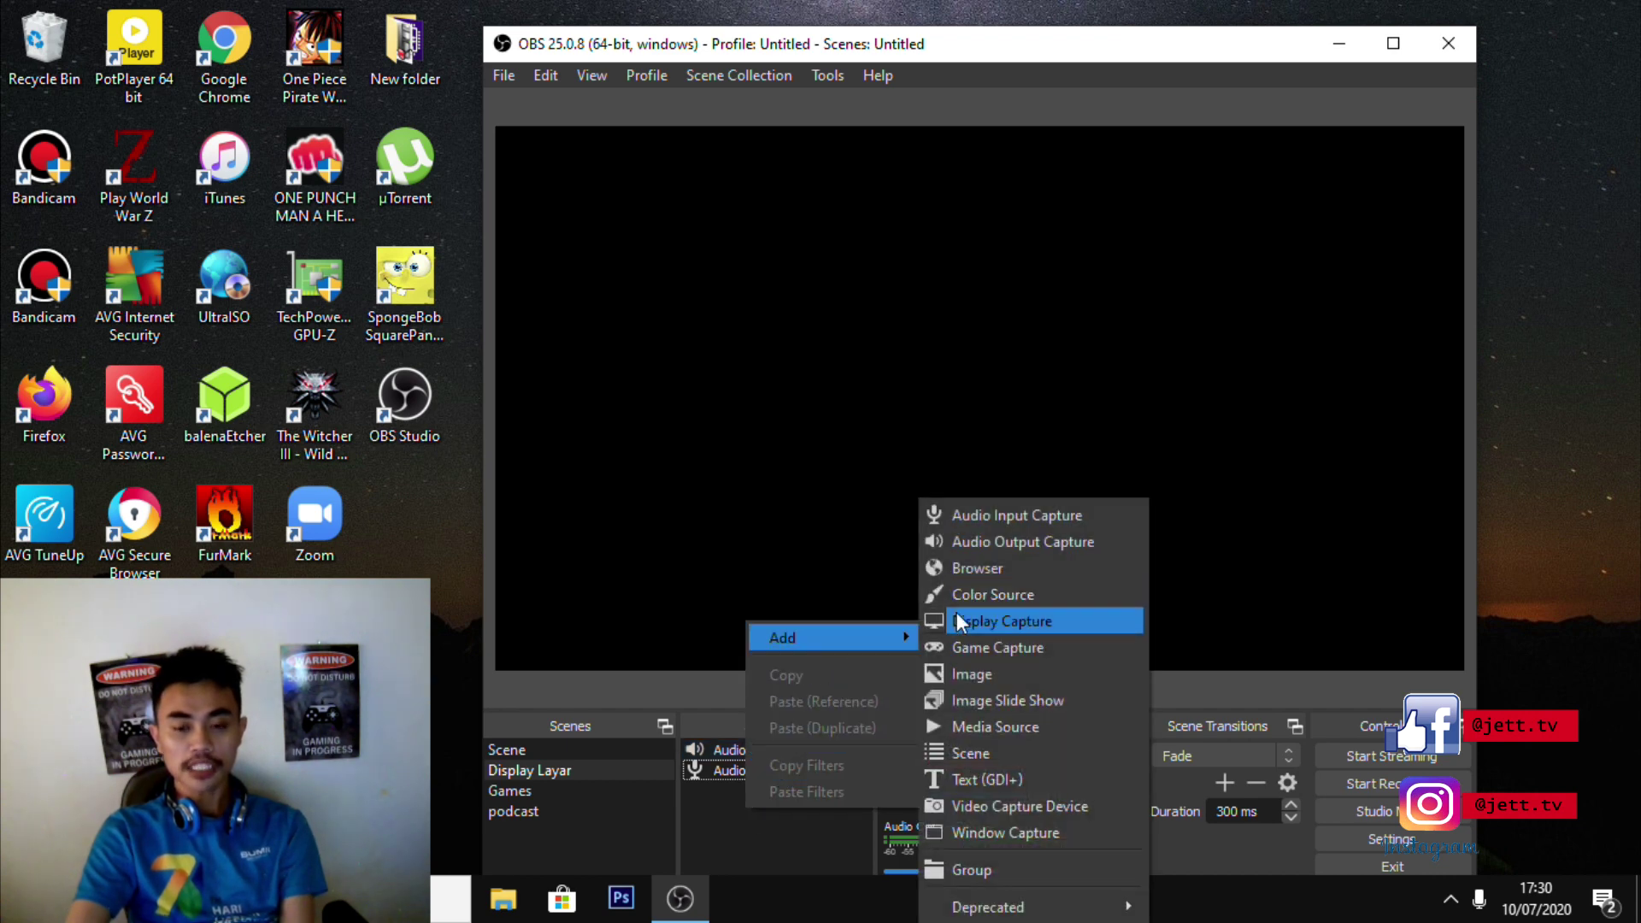
{"action": "left_click", "coordinate": [956, 612]}
{"action": "left_click", "coordinate": [1046, 664]}
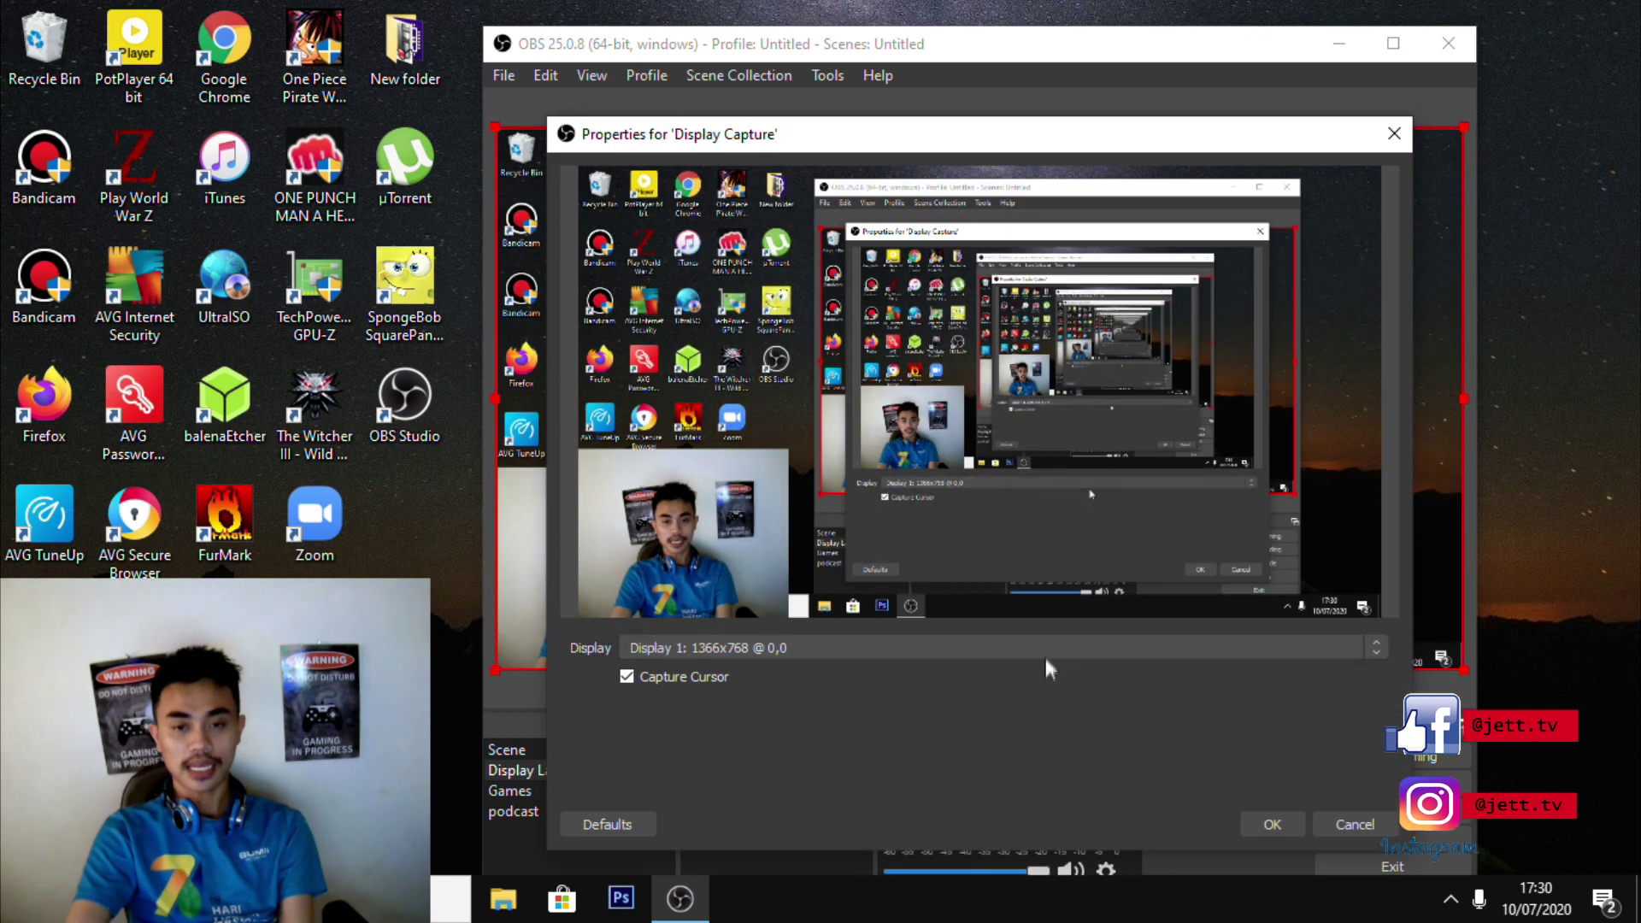
{"action": "left_click", "coordinate": [1285, 824]}
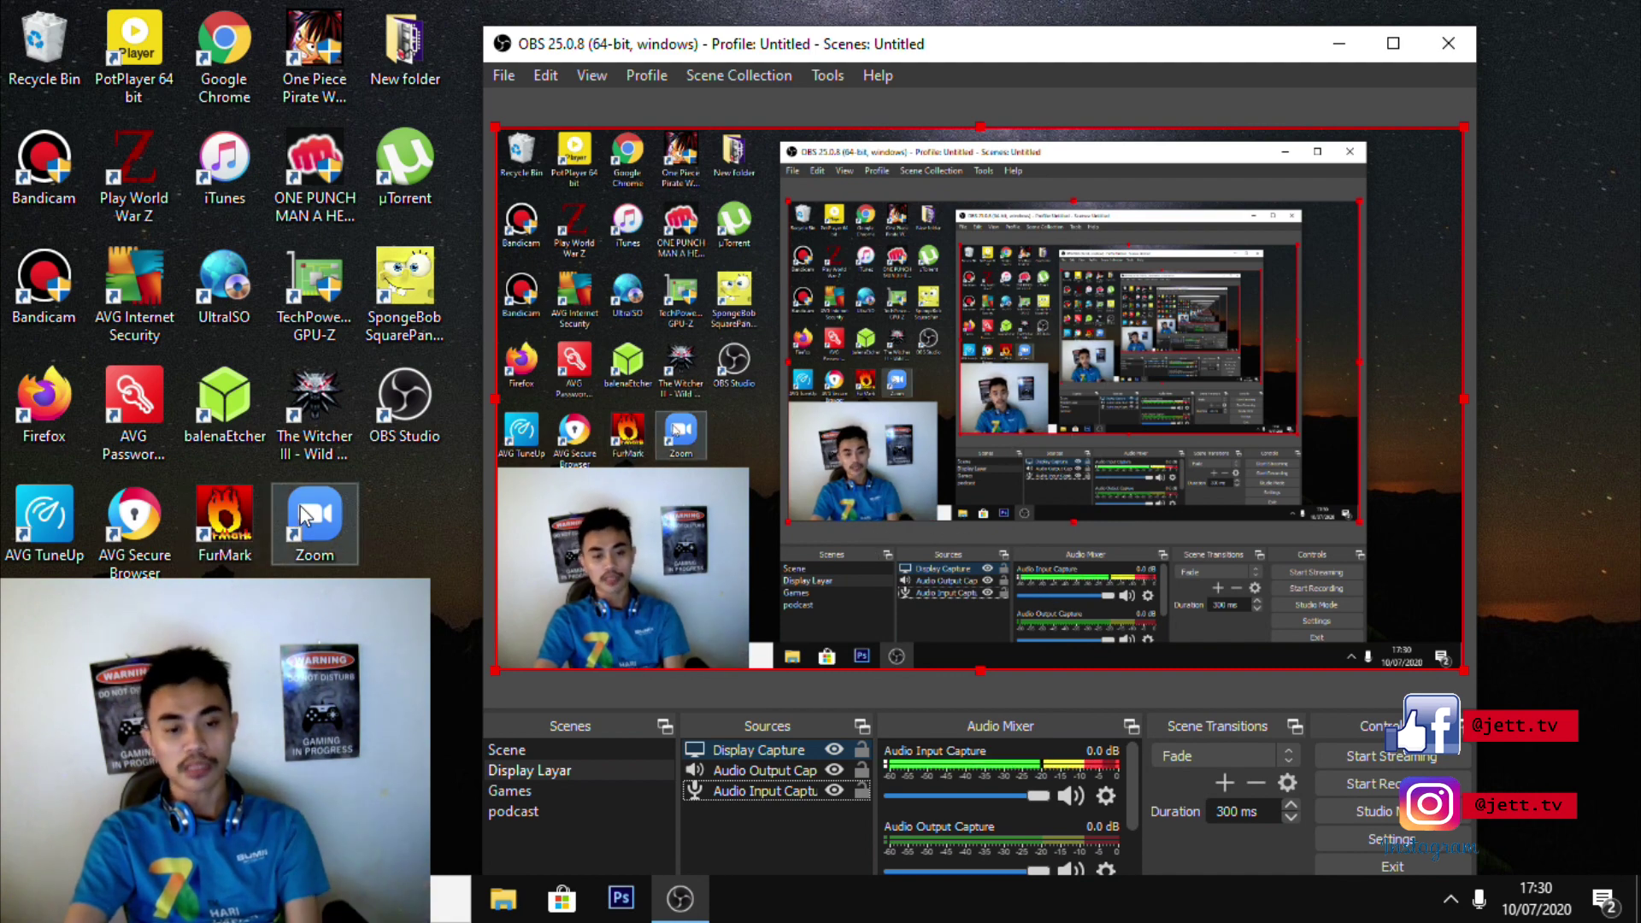
Add an Image source with the file images (1).jpg from Pictures and place the logo in the canvas's upper-right corner
{"action": "right_click", "coordinate": [757, 843]}
{"action": "mouse_move", "coordinate": [857, 679]}
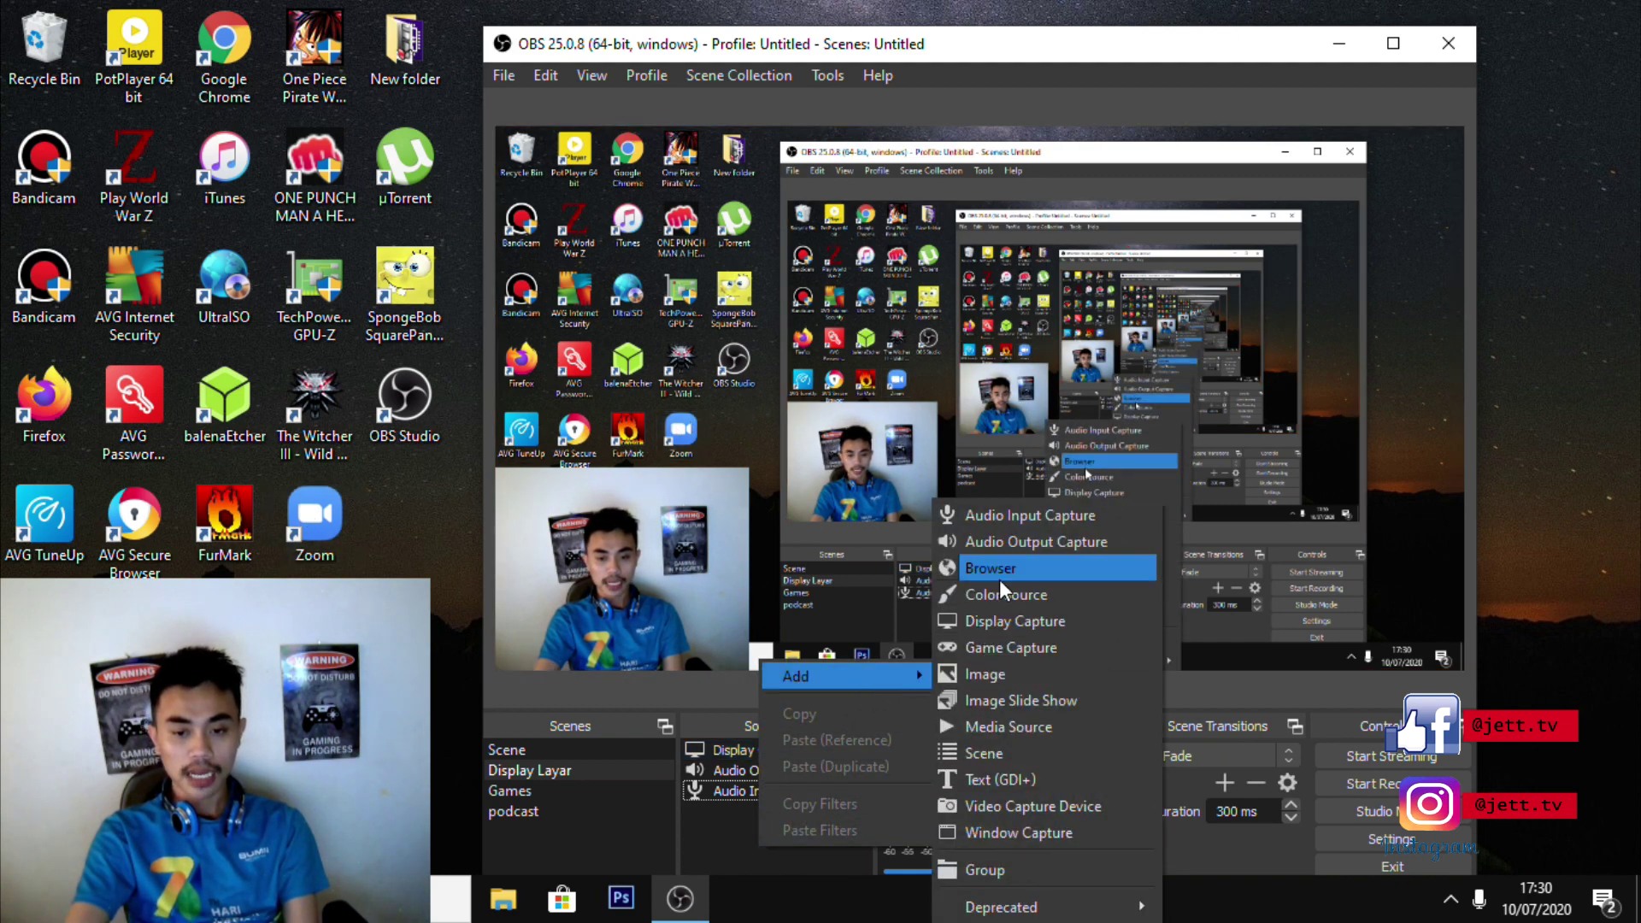
{"action": "left_click", "coordinate": [1003, 669]}
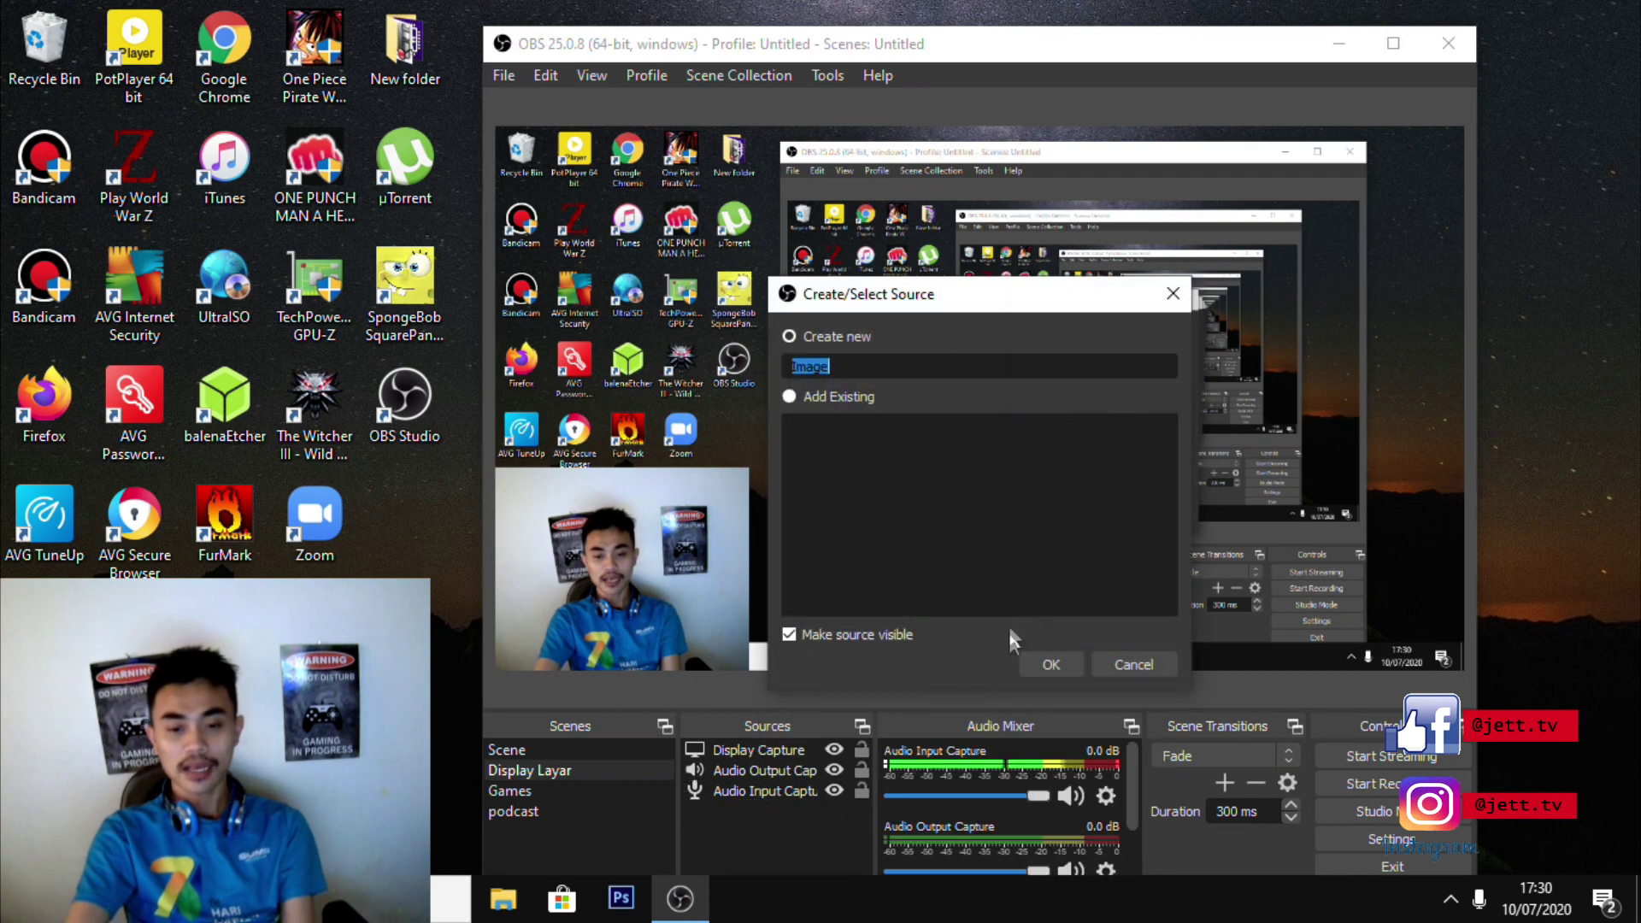
{"action": "left_click", "coordinate": [1058, 665]}
{"action": "left_click", "coordinate": [1335, 648]}
{"action": "left_click", "coordinate": [1146, 347]}
{"action": "left_click", "coordinate": [1150, 691]}
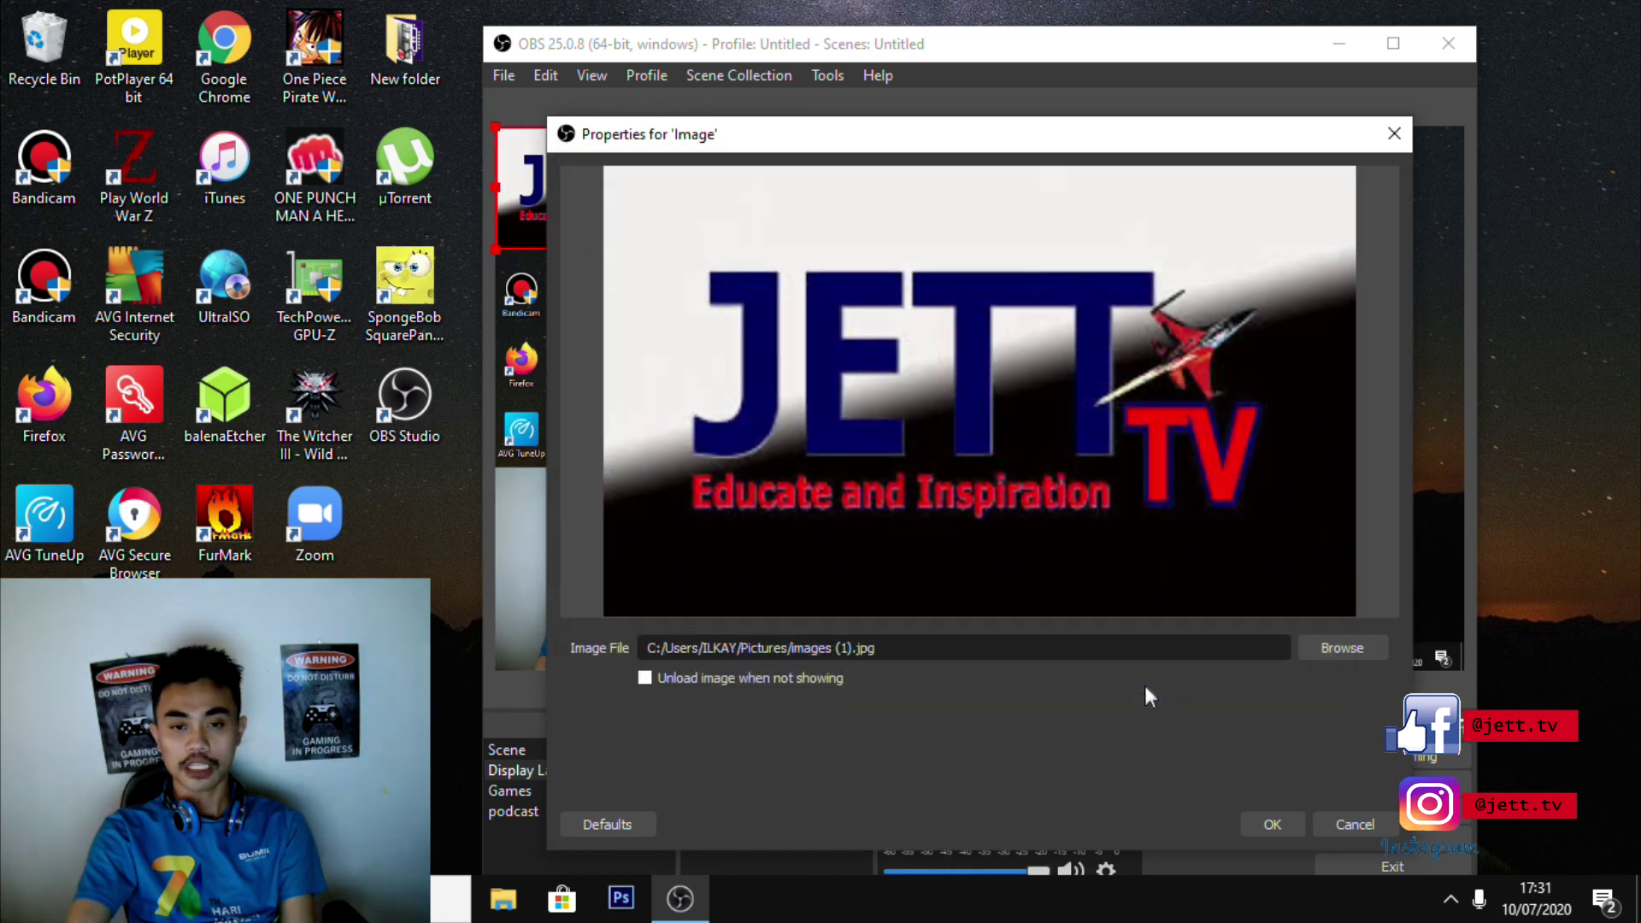
{"action": "left_click", "coordinate": [1274, 824]}
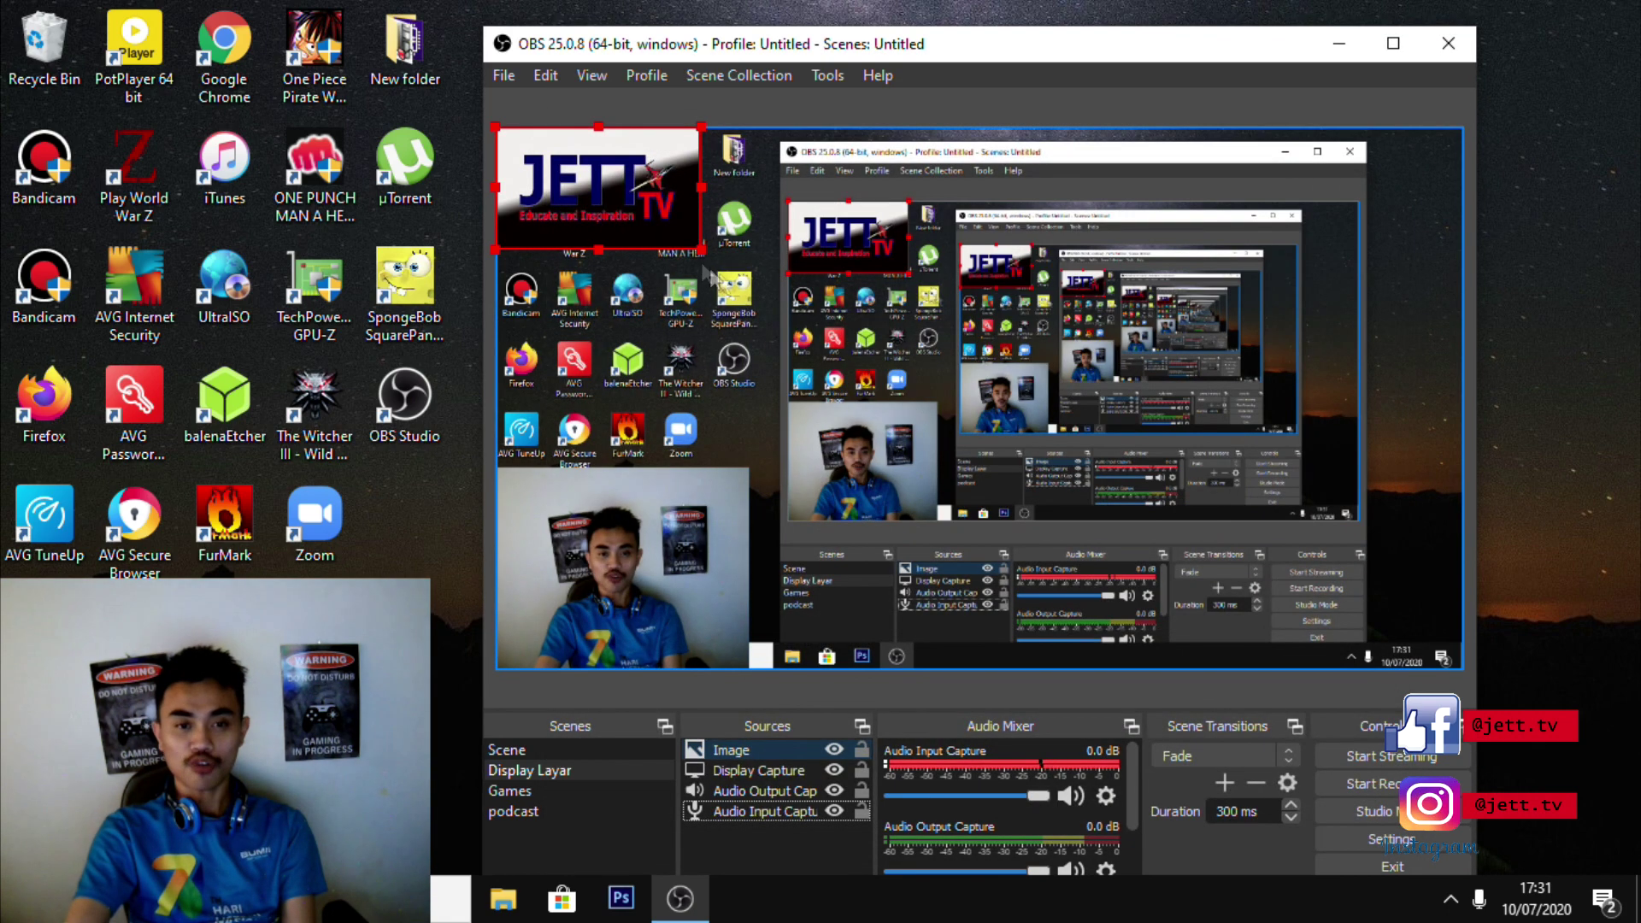
{"action": "left_click_drag", "start_coordinate": [645, 202], "coordinate": [1409, 202]}
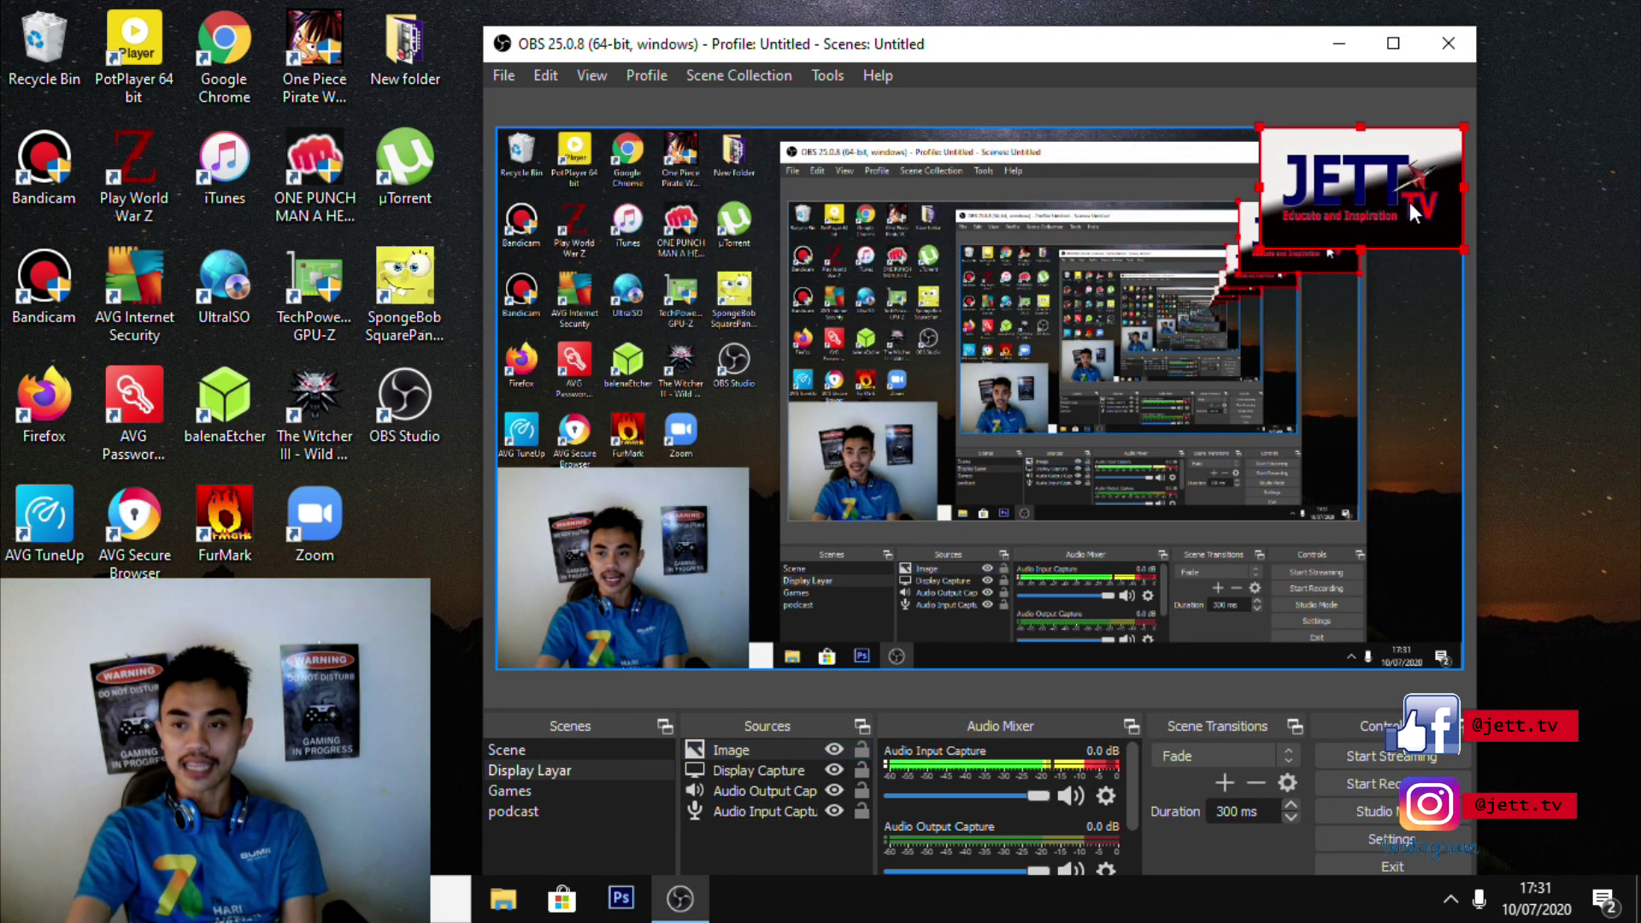
{"action": "left_click", "coordinate": [1374, 326]}
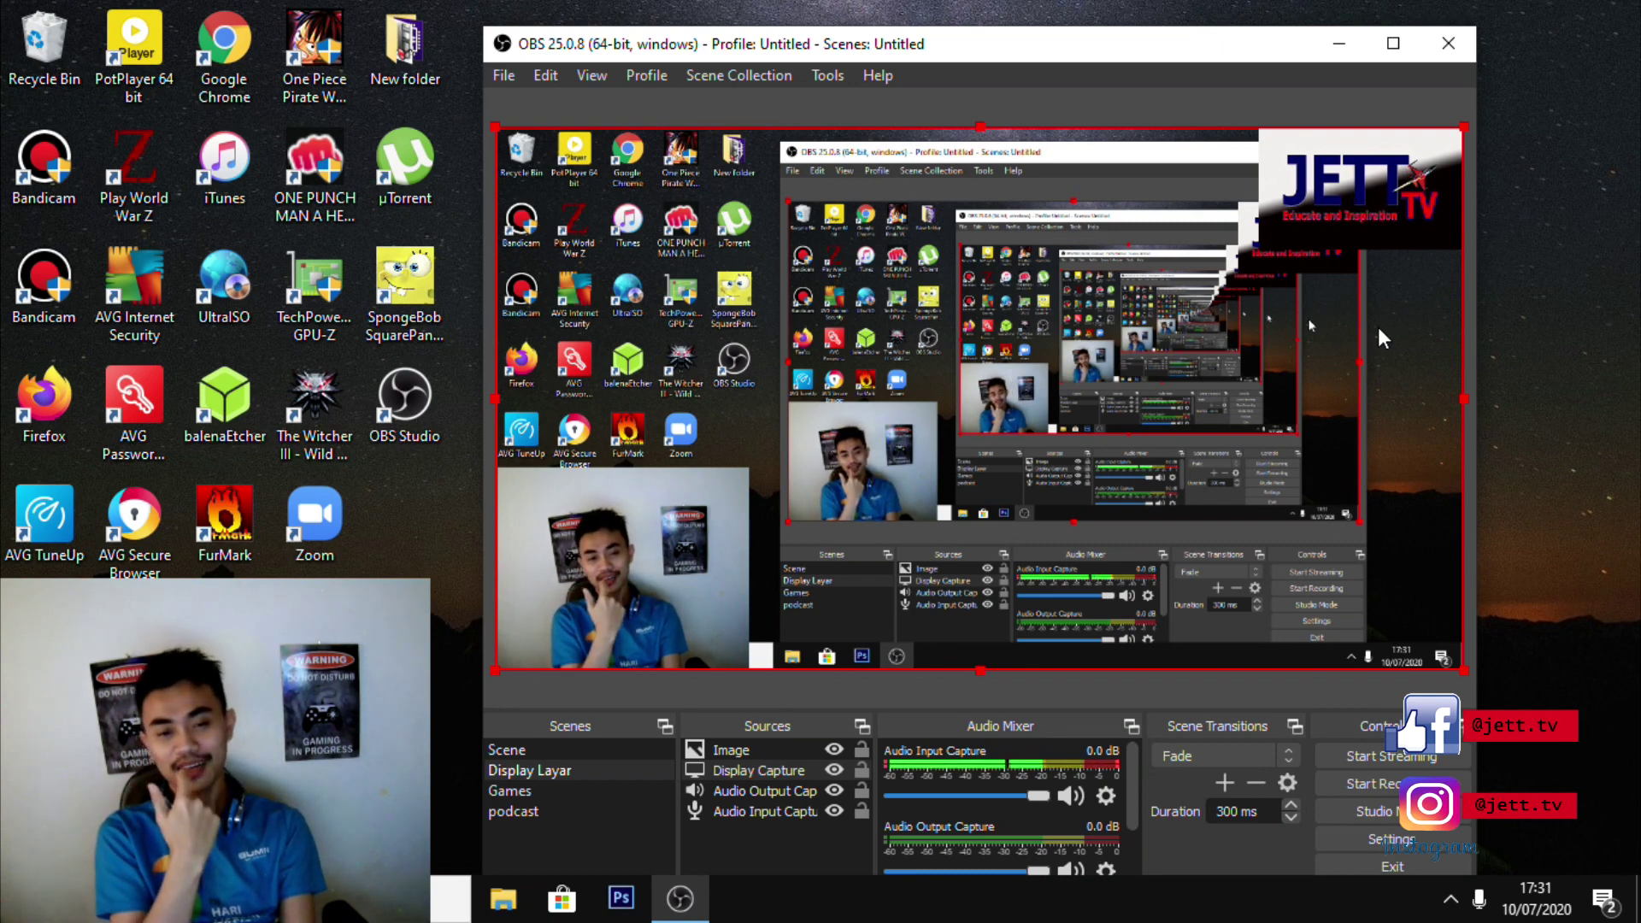
{"action": "right_click", "coordinate": [766, 855]}
{"action": "mouse_move", "coordinate": [854, 684]}
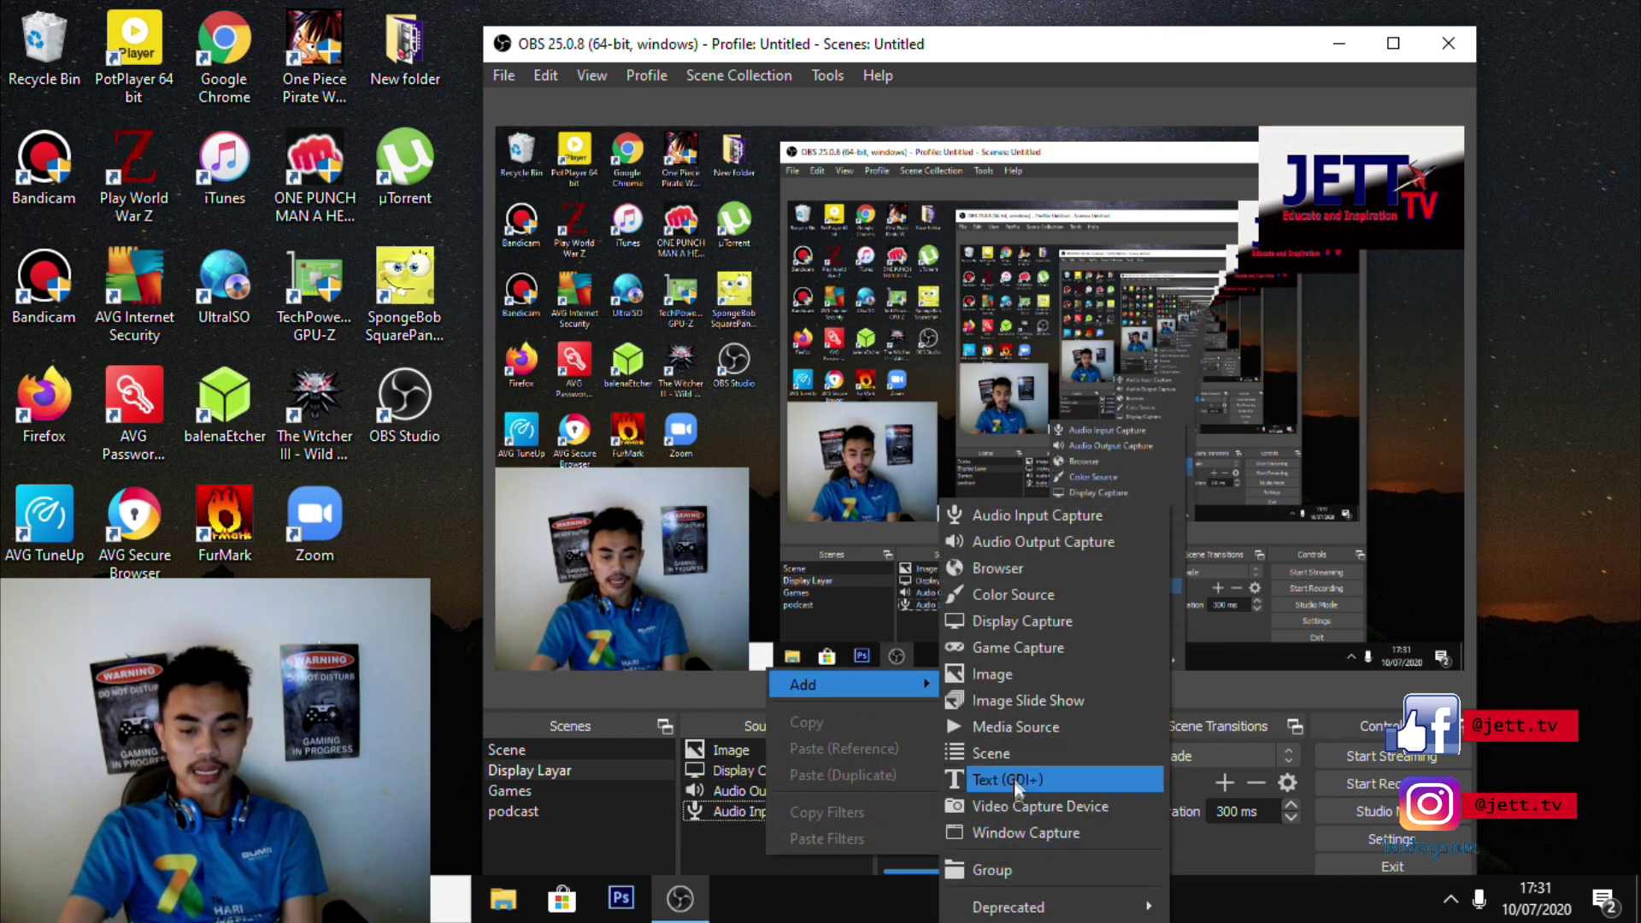
{"action": "left_click", "coordinate": [1013, 808]}
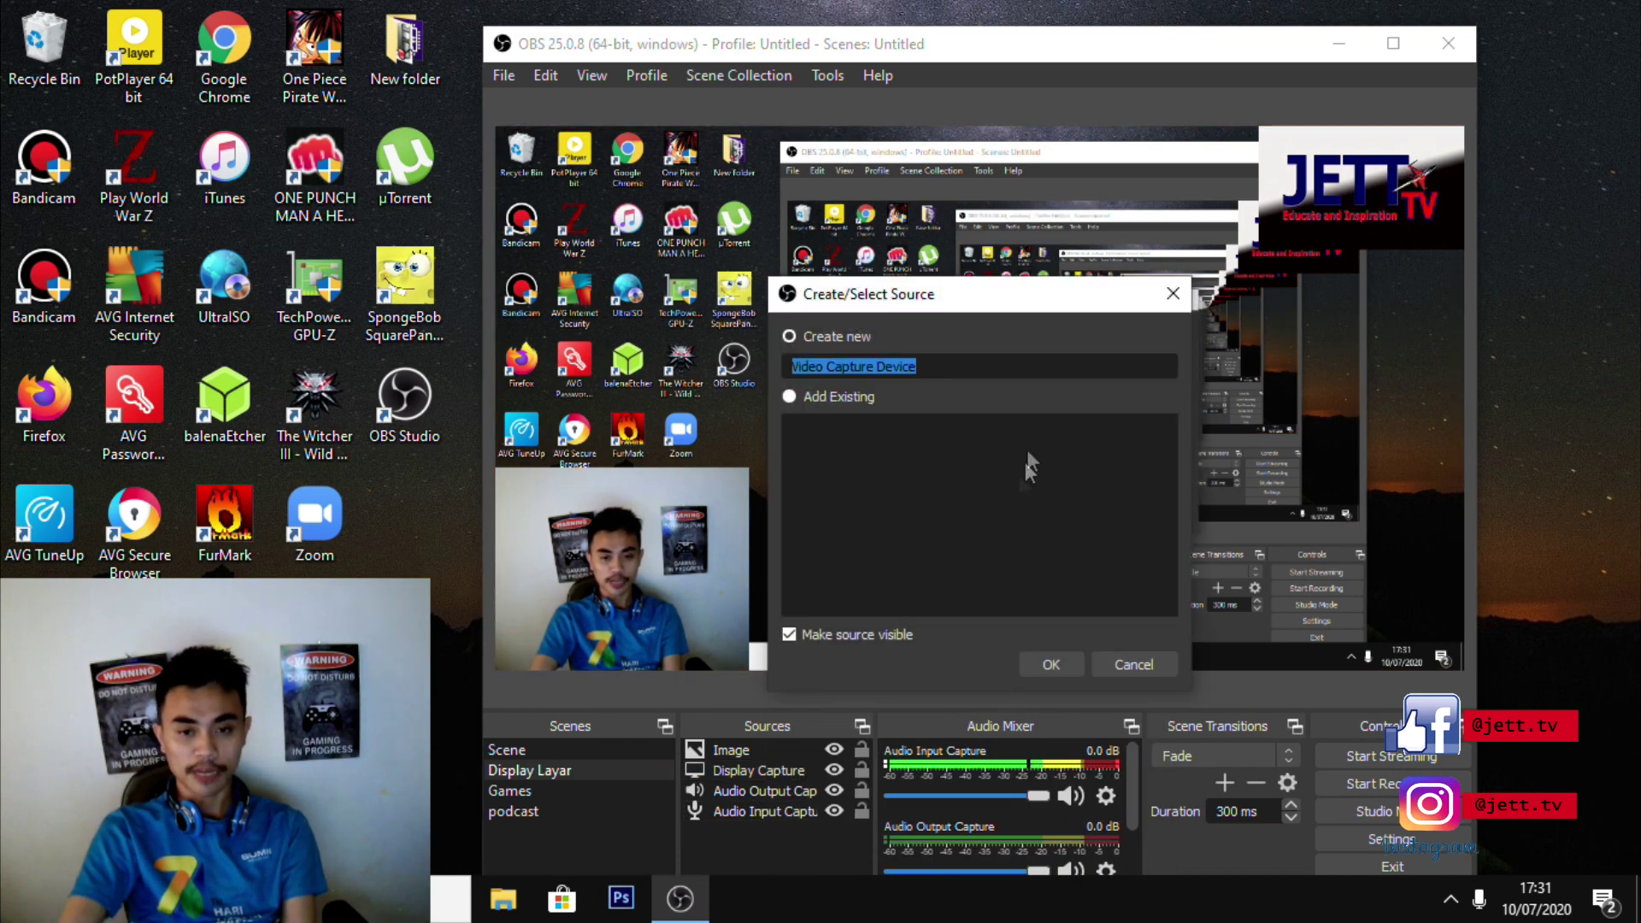
{"action": "left_click", "coordinate": [1116, 663]}
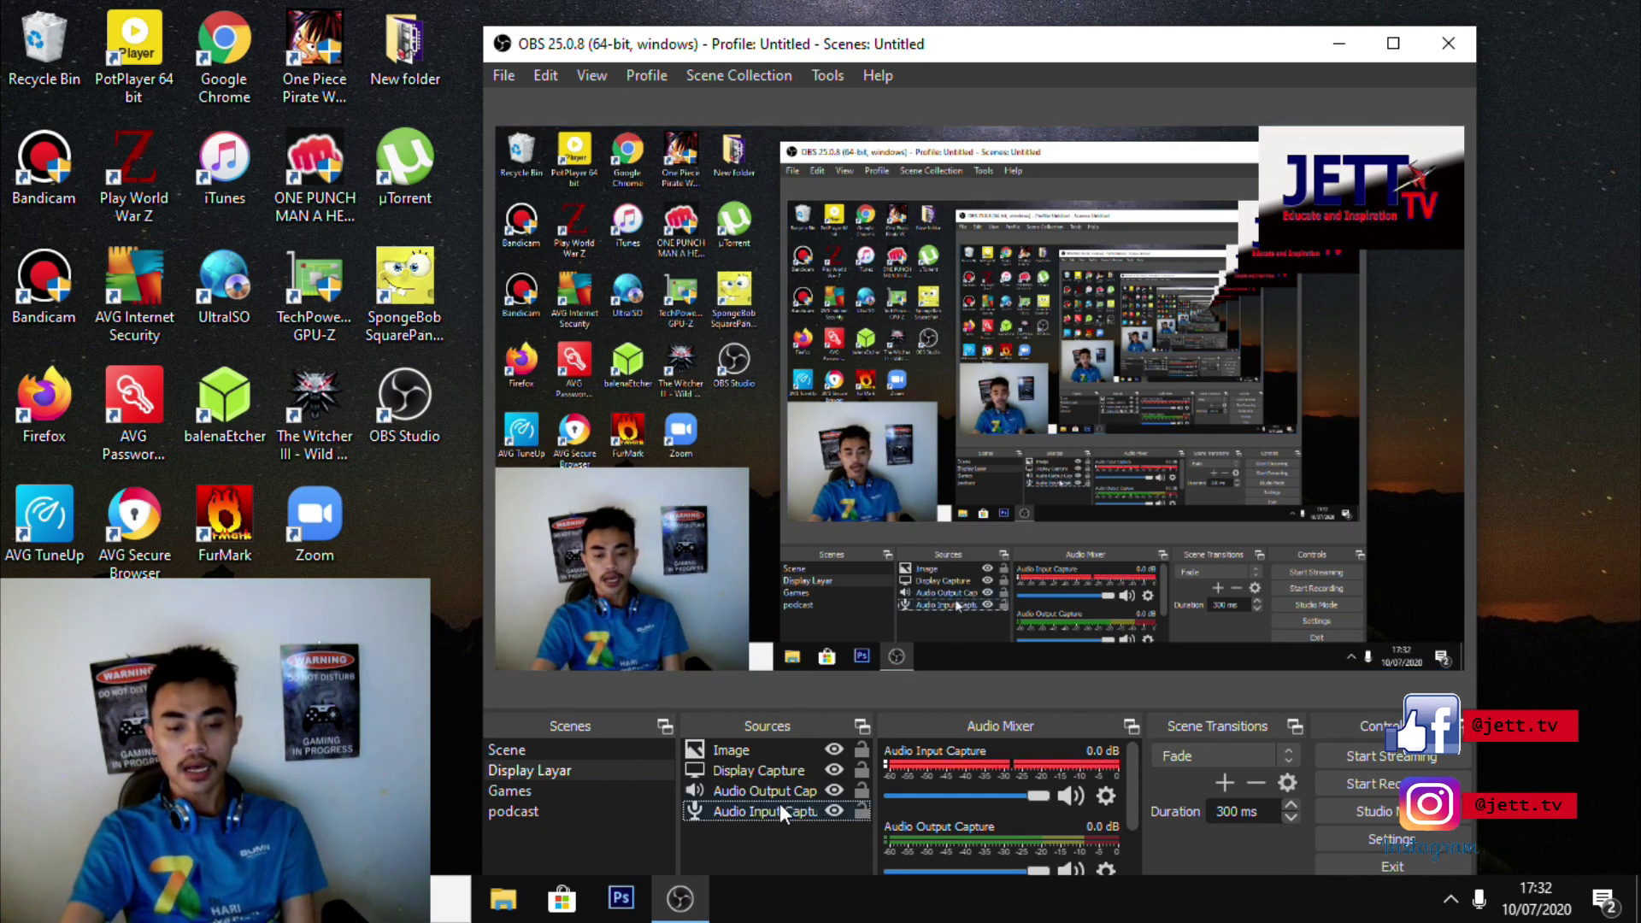
Shrink the logo image so it takes up less space in the canvas's upper-right corner
{"action": "left_click", "coordinate": [1325, 202]}
{"action": "left_click_drag", "start_coordinate": [1263, 245], "coordinate": [1341, 202]}
{"action": "right_click", "coordinate": [756, 857]}
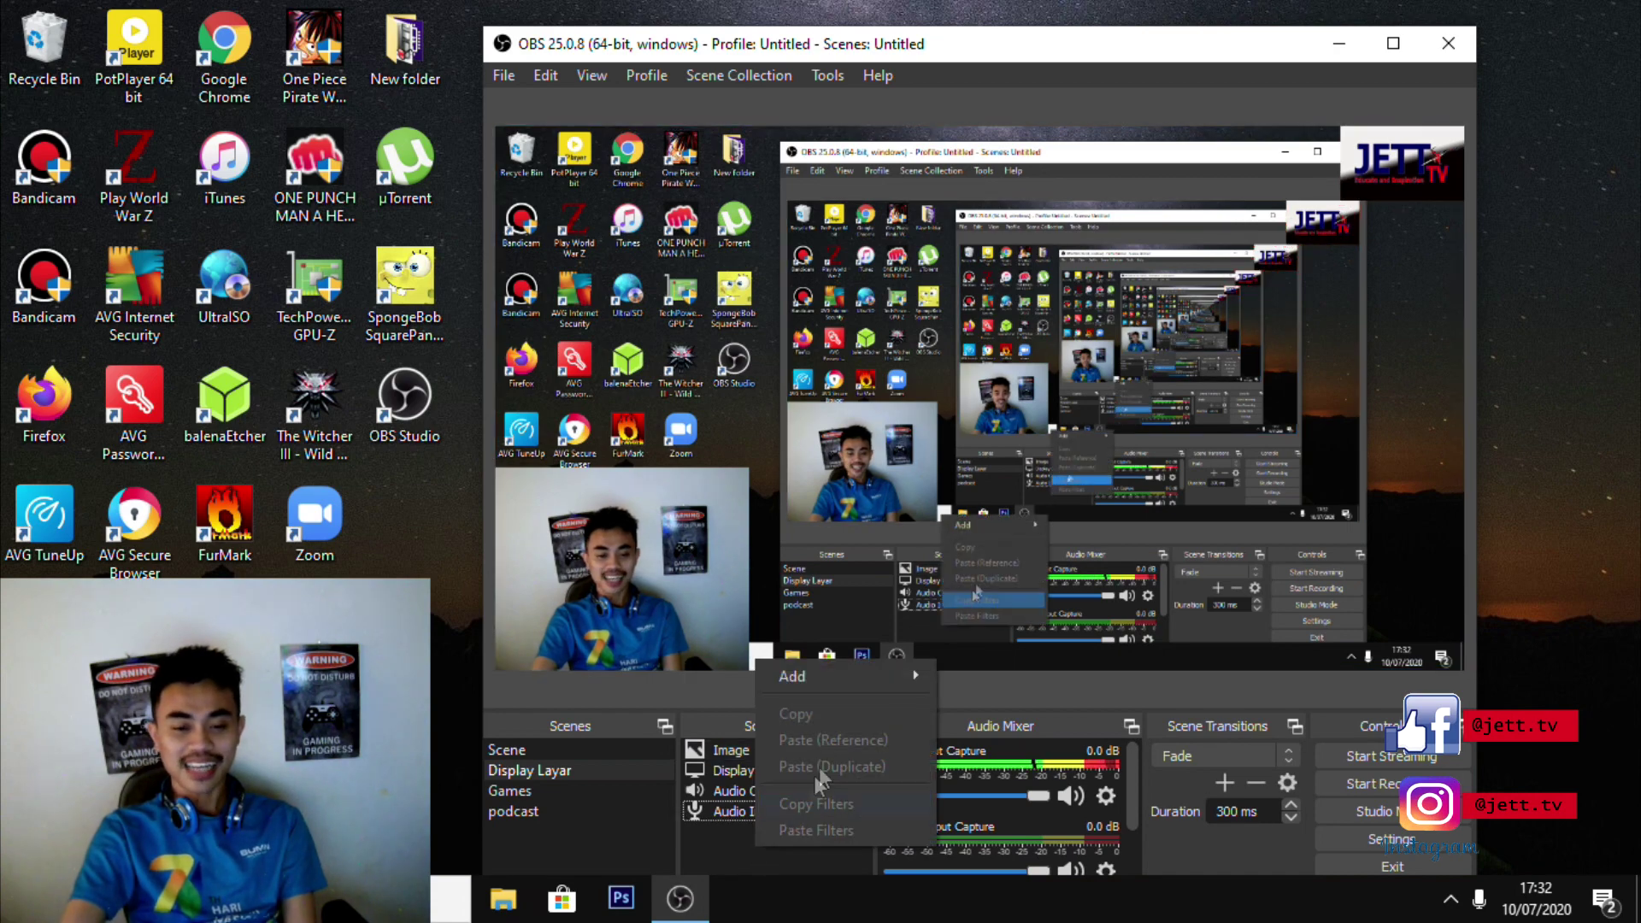
{"action": "mouse_move", "coordinate": [845, 685]}
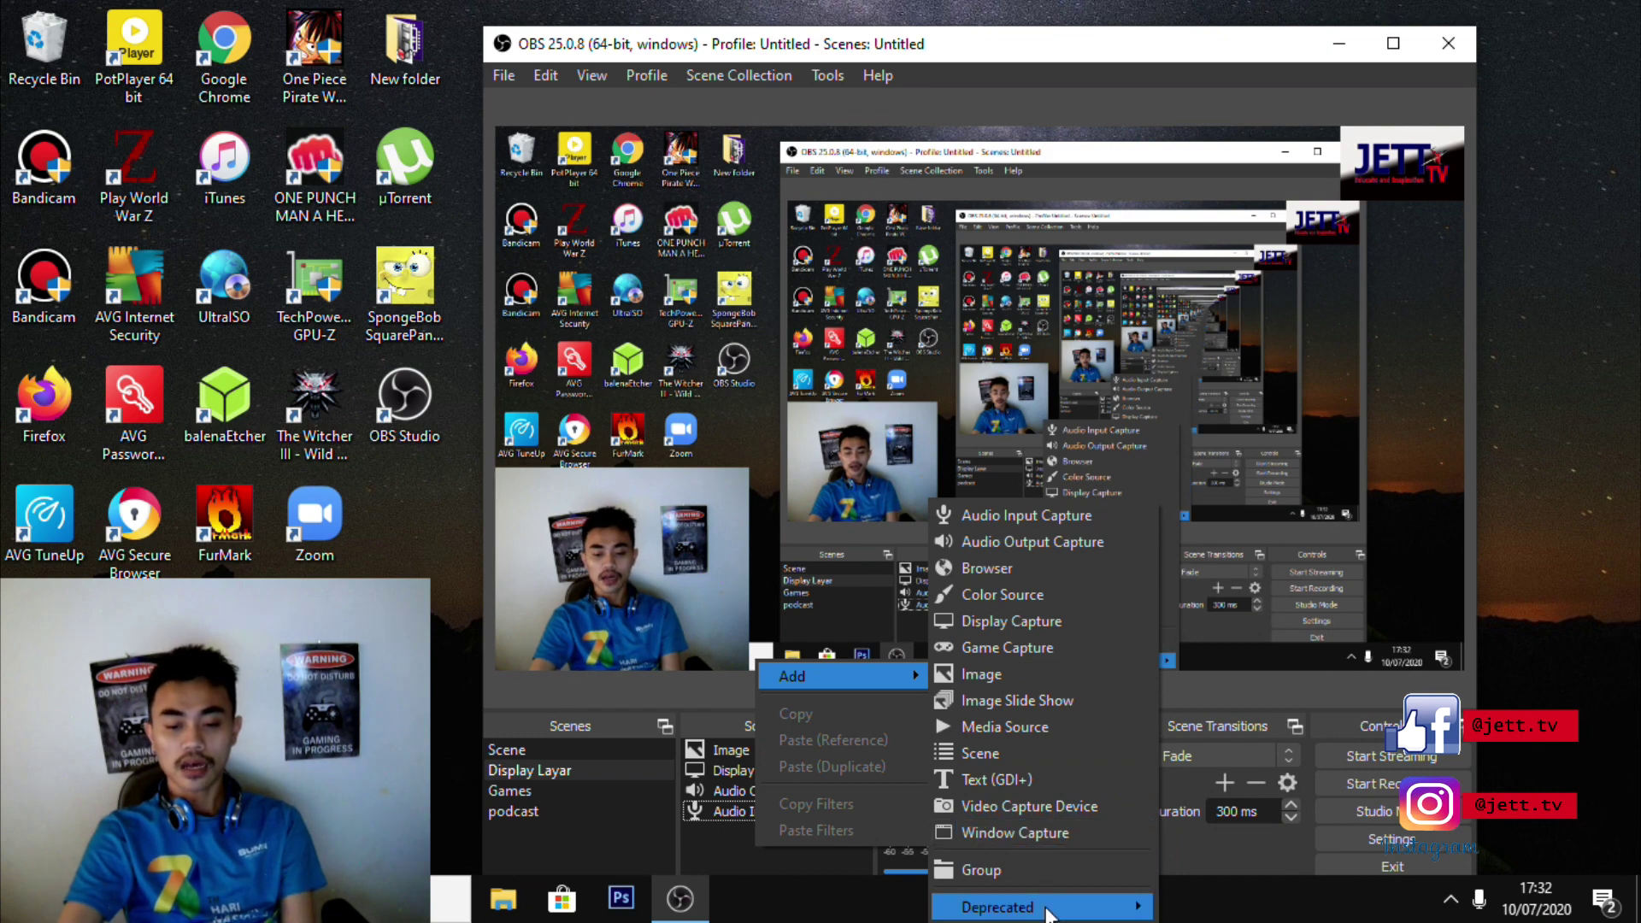
{"action": "mouse_move", "coordinate": [1056, 904]}
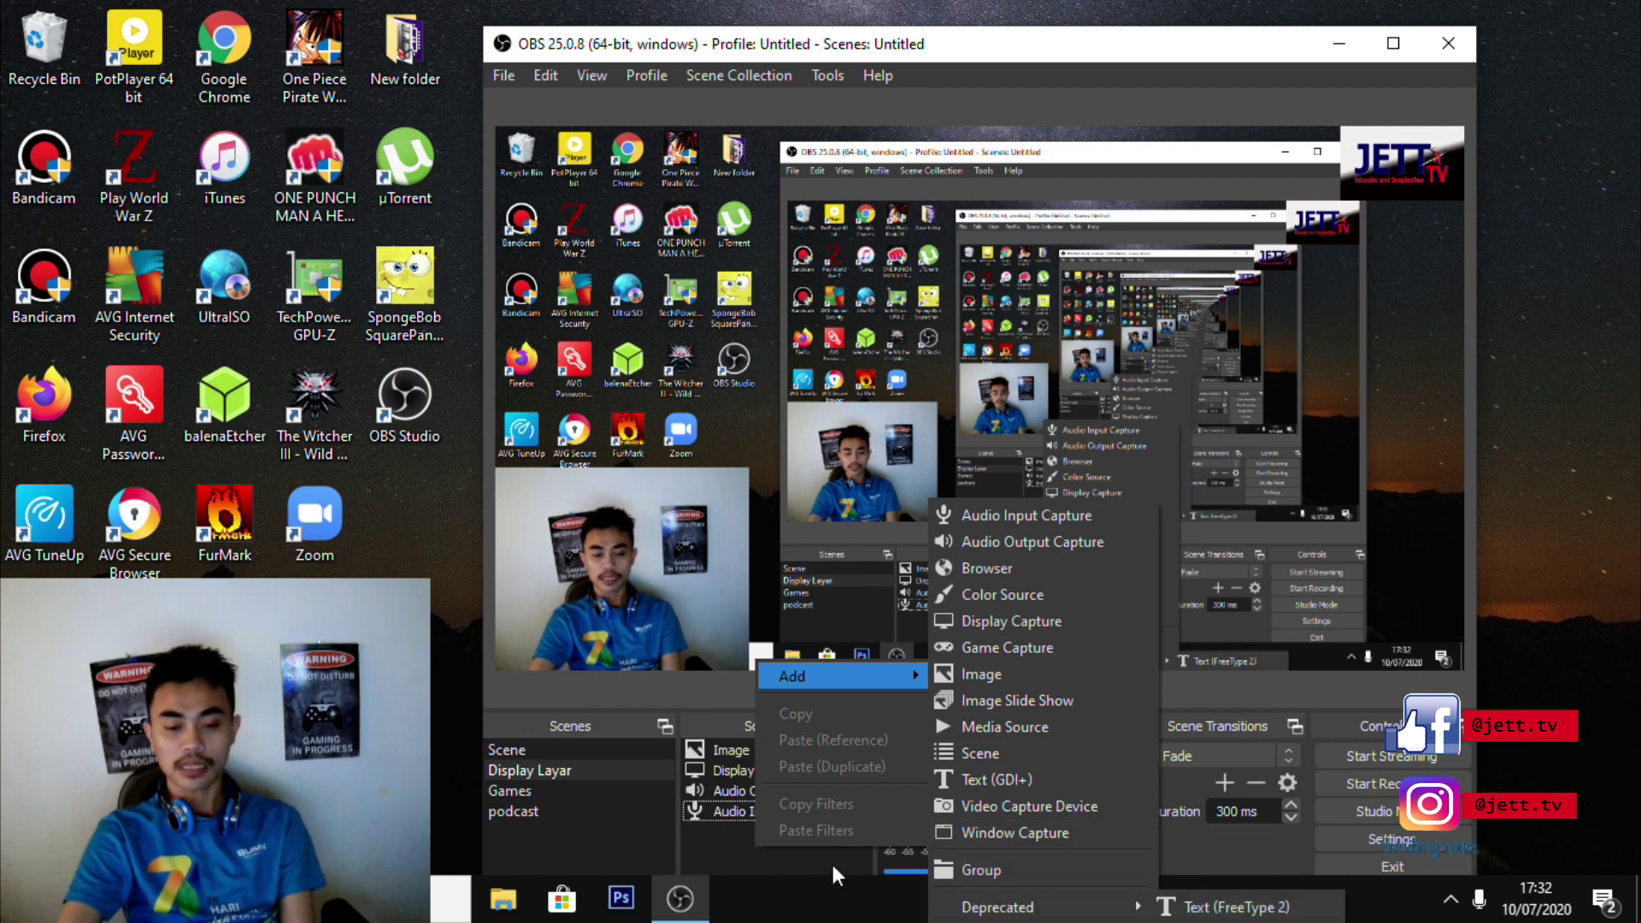
{"action": "left_click", "coordinate": [962, 632]}
{"action": "left_click", "coordinate": [976, 618]}
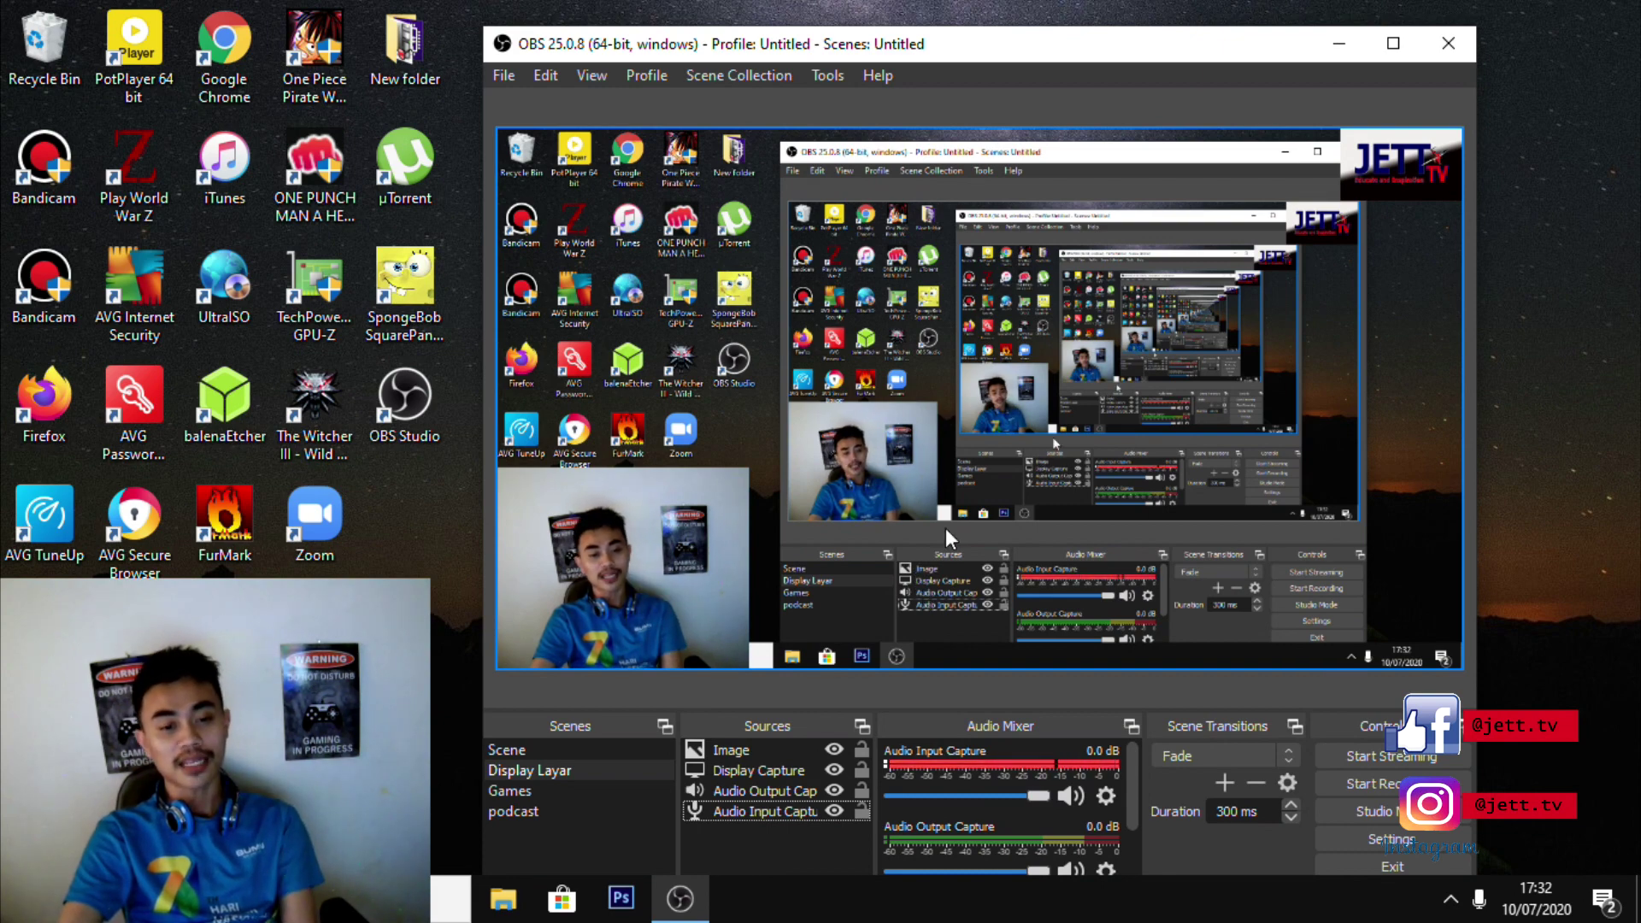
Try to start streaming, and leave the stream setup without changing any settings
{"action": "left_click", "coordinate": [1363, 757]}
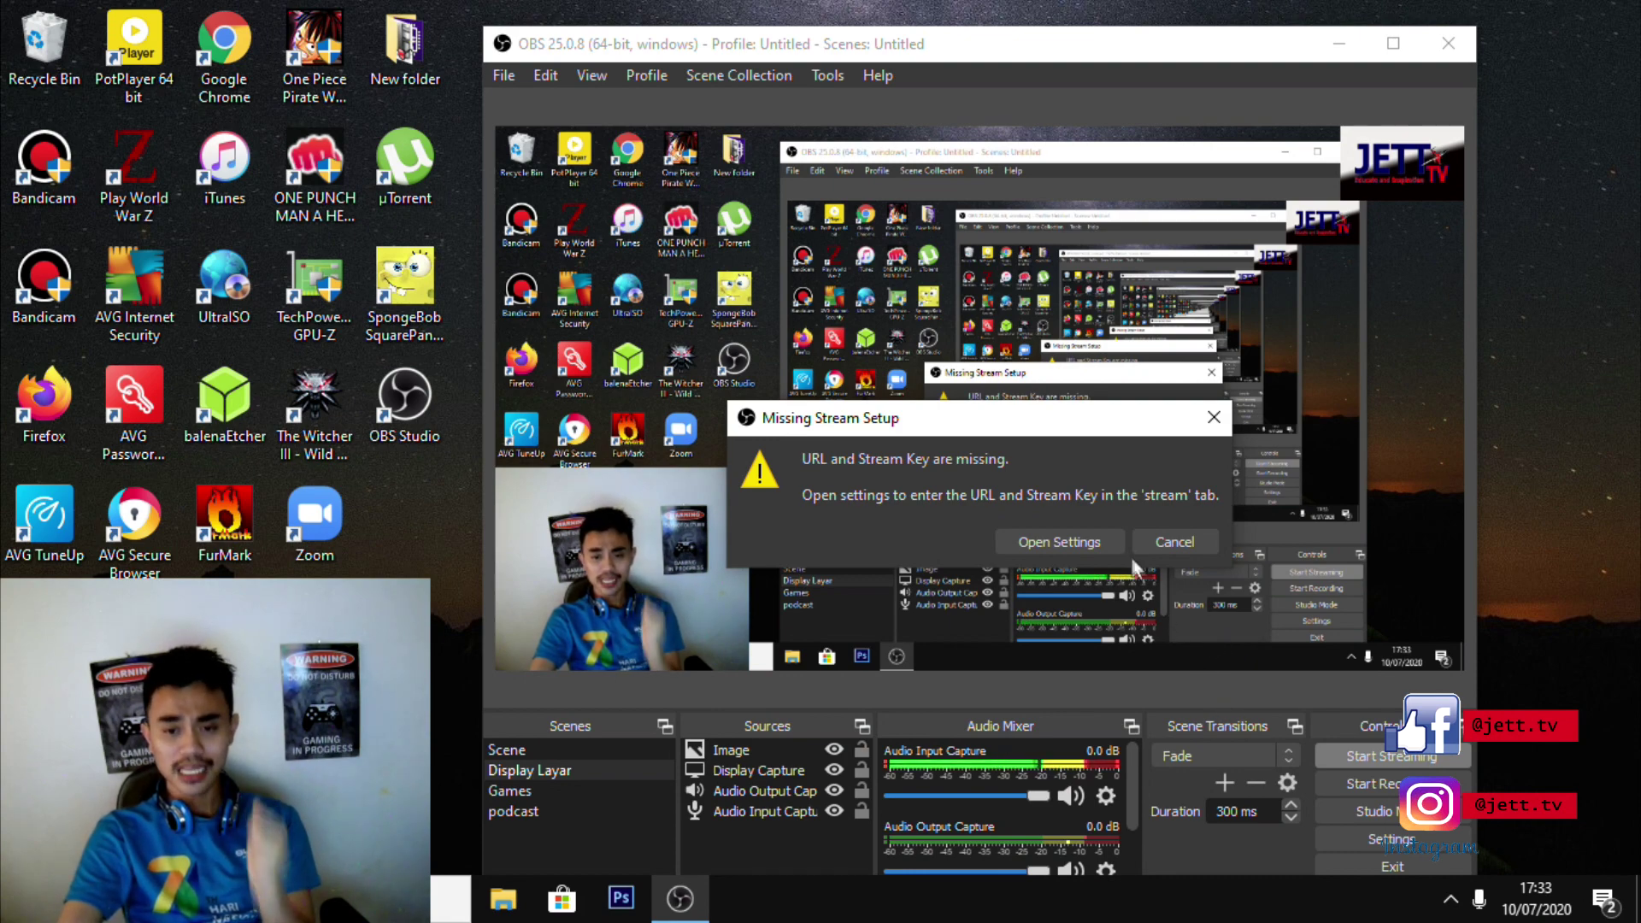
{"action": "left_click", "coordinate": [1082, 541]}
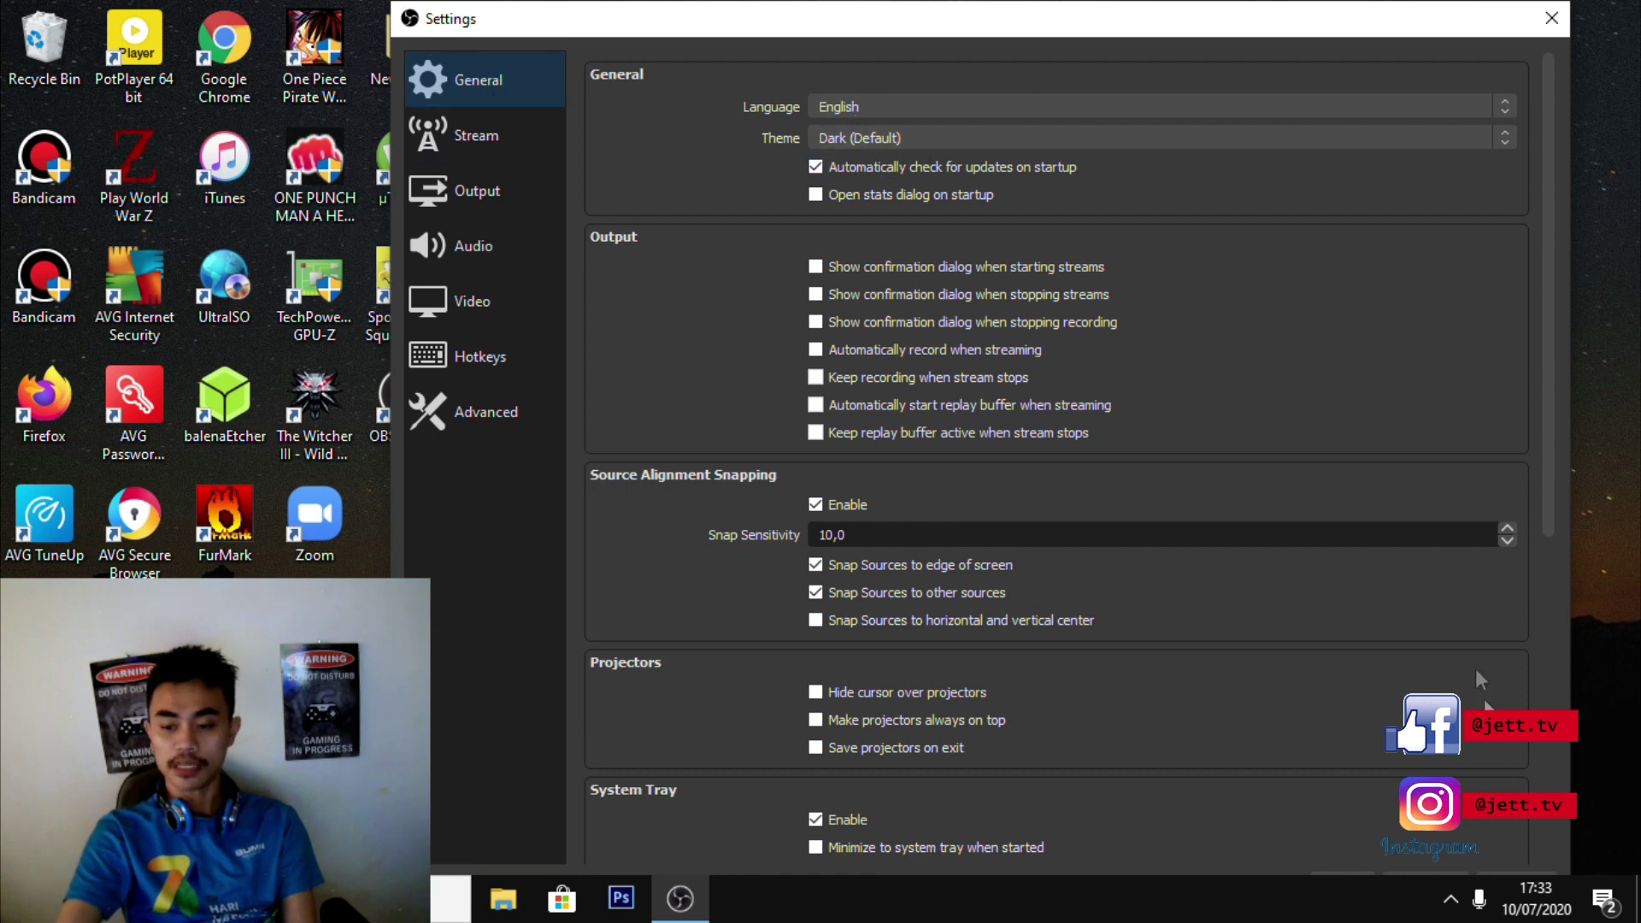
{"action": "left_click", "coordinate": [1552, 18]}
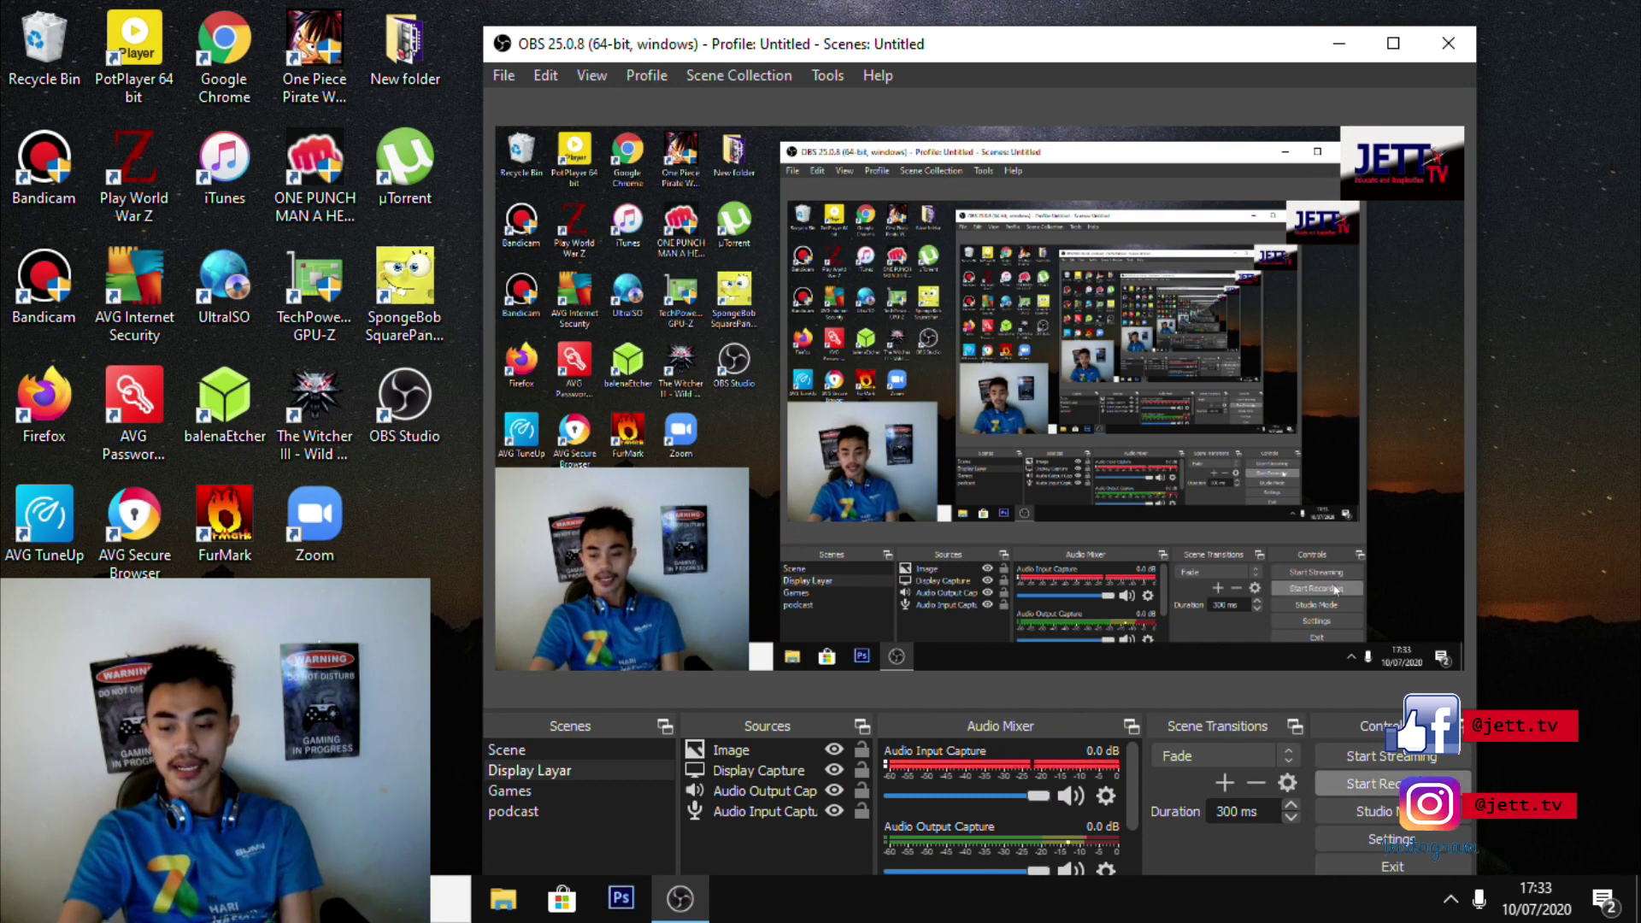
Start recording the Display Layar scene, switching Studio Mode on before and off again during the recording
{"action": "left_click", "coordinate": [1372, 811]}
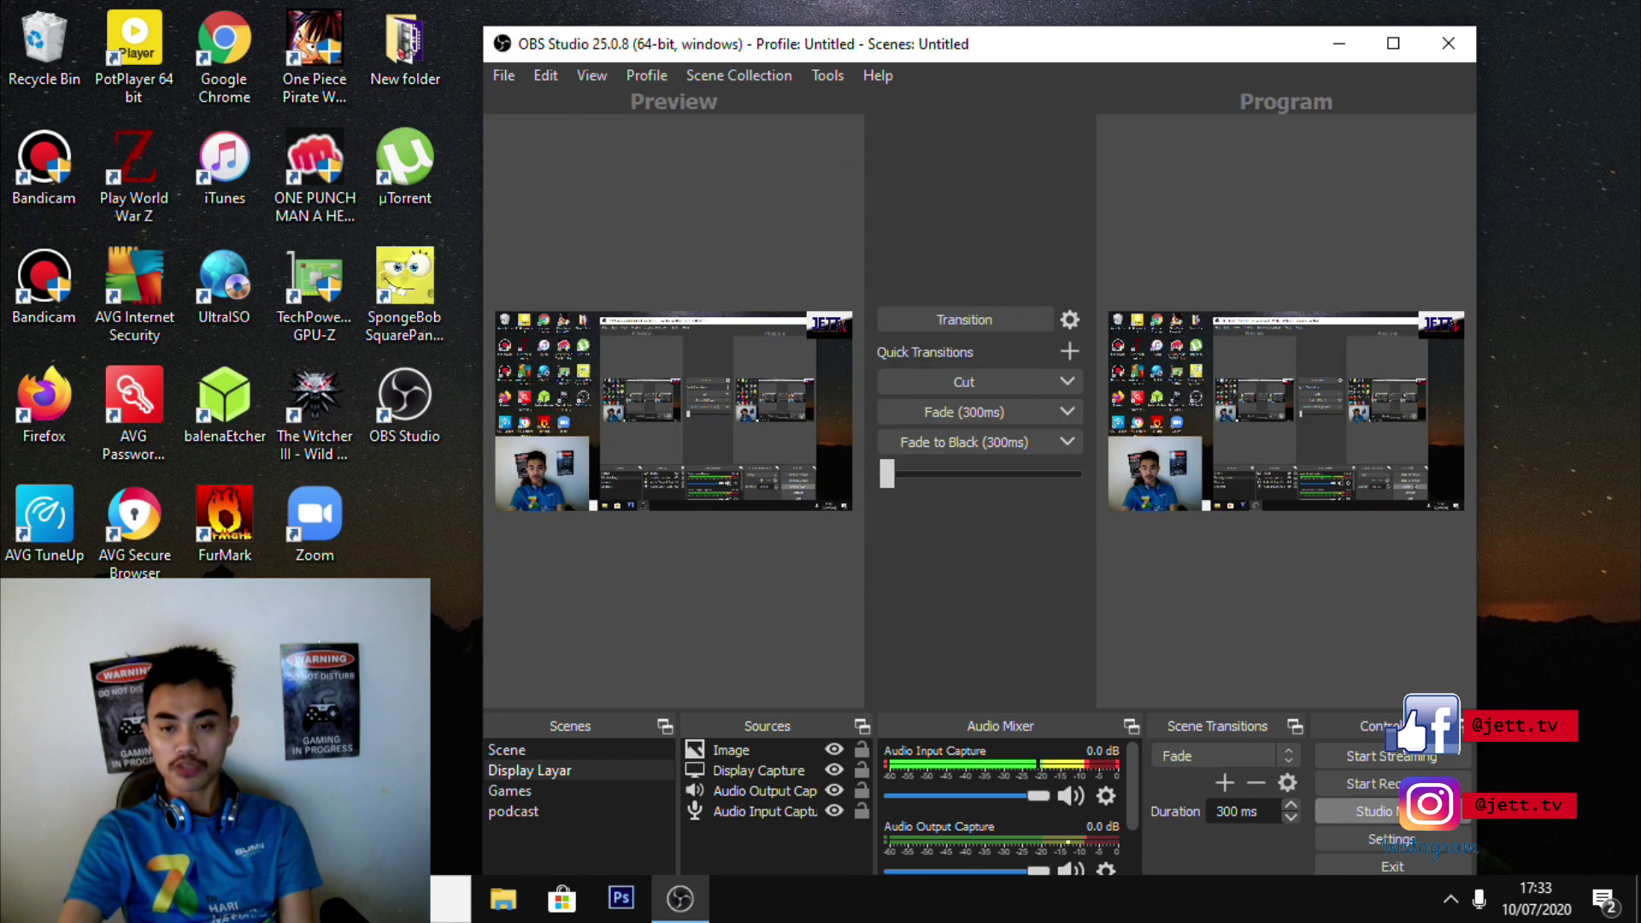
{"action": "left_click", "coordinate": [1388, 777]}
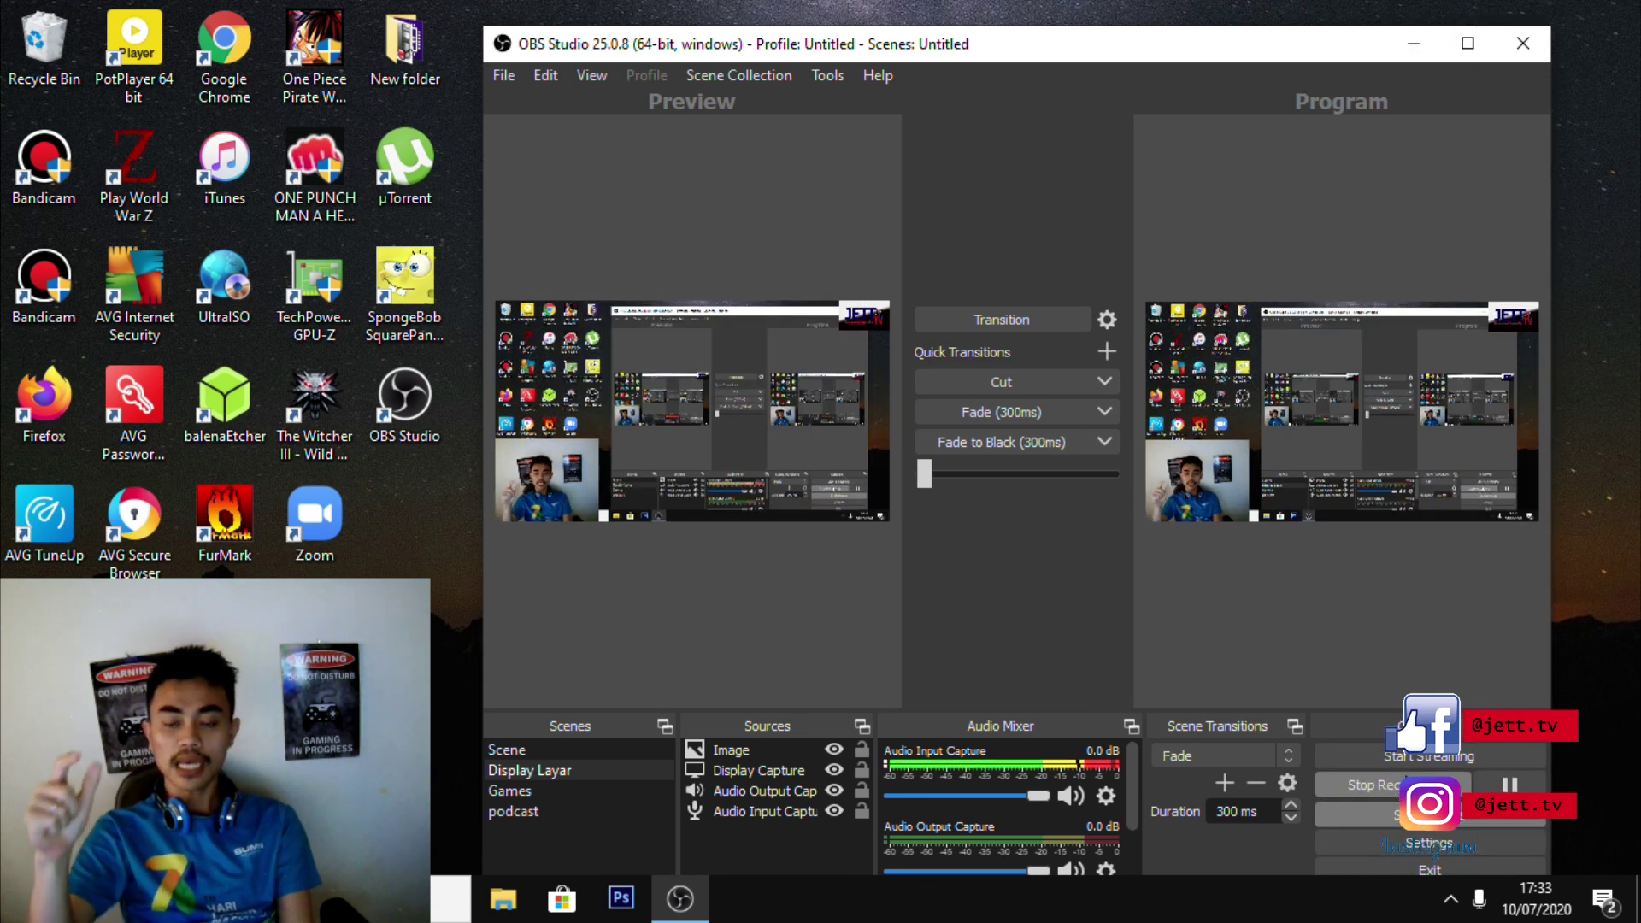
{"action": "left_click", "coordinate": [1381, 813]}
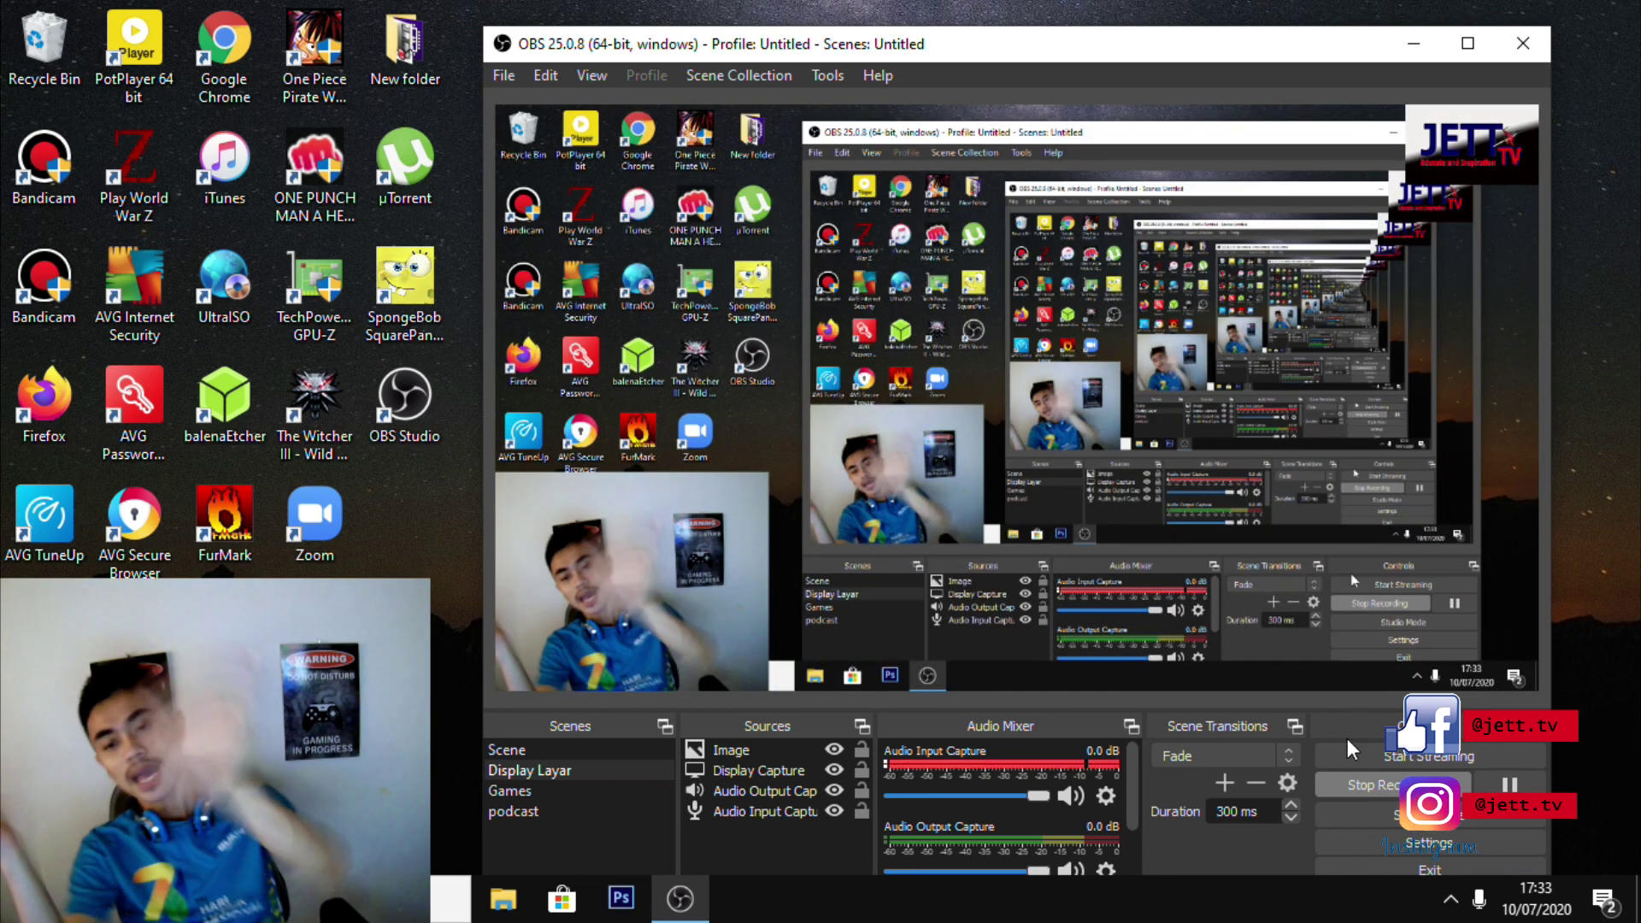
Switch to File Explorer and browse the Documents, Downloads, Music, Pictures, Videos and Desktop folders while recording
{"action": "left_click", "coordinate": [496, 903]}
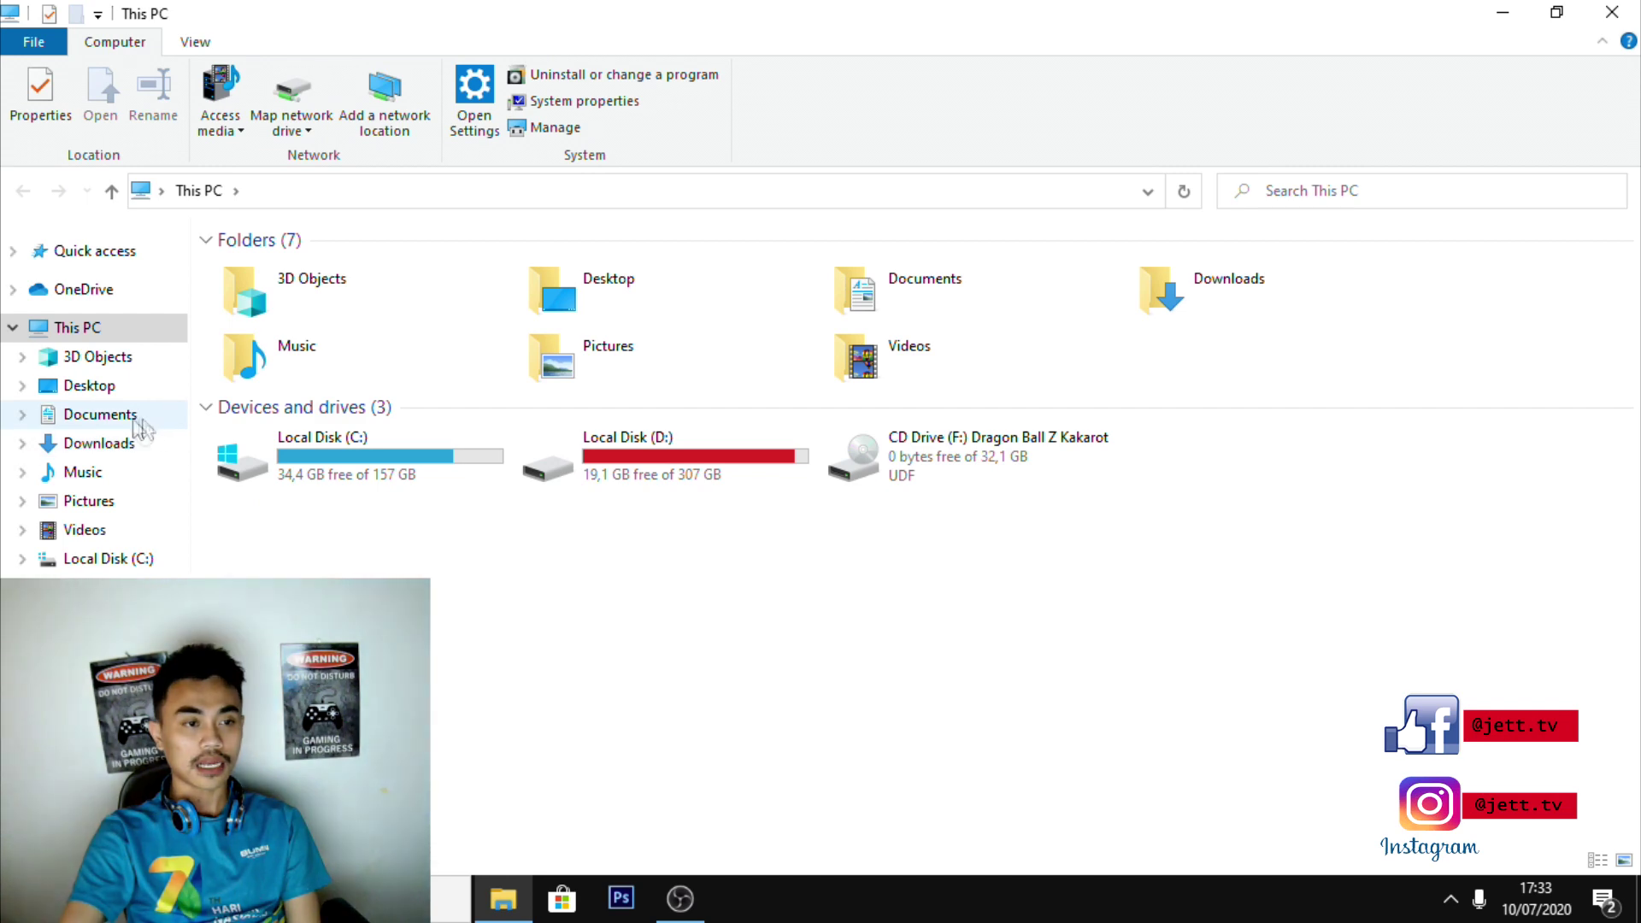
{"action": "left_click", "coordinate": [120, 415]}
{"action": "left_click", "coordinate": [128, 445]}
{"action": "left_click", "coordinate": [107, 472]}
{"action": "left_click", "coordinate": [102, 501]}
{"action": "left_click", "coordinate": [98, 530]}
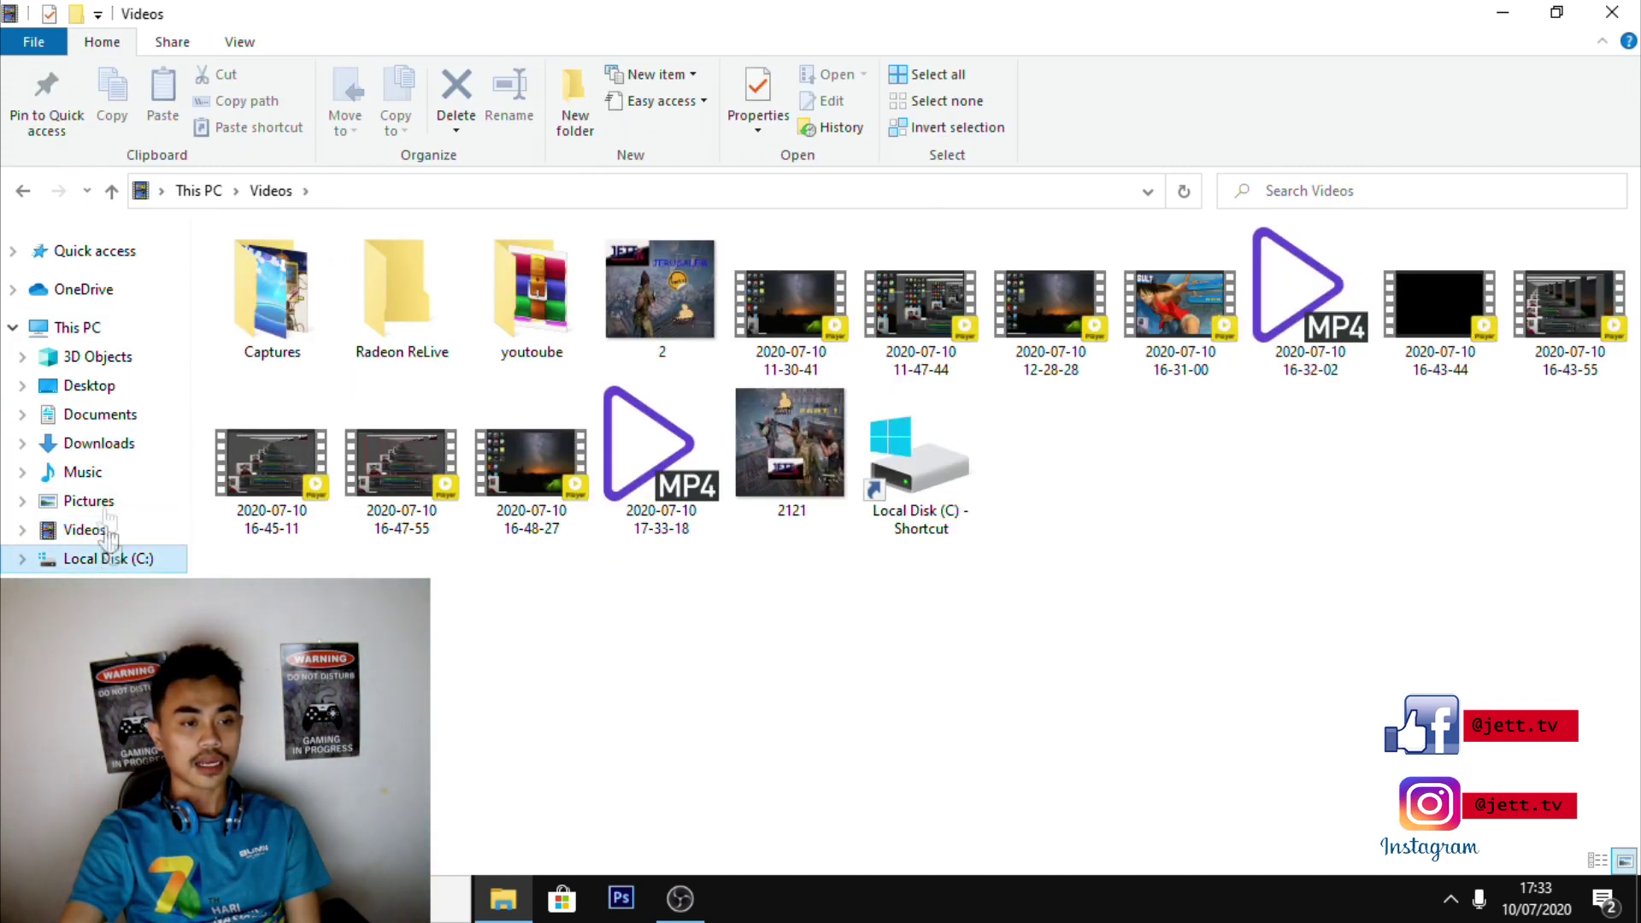
{"action": "left_click", "coordinate": [111, 558]}
{"action": "left_click", "coordinate": [109, 414]}
{"action": "left_click", "coordinate": [103, 385]}
{"action": "left_click", "coordinate": [101, 445]}
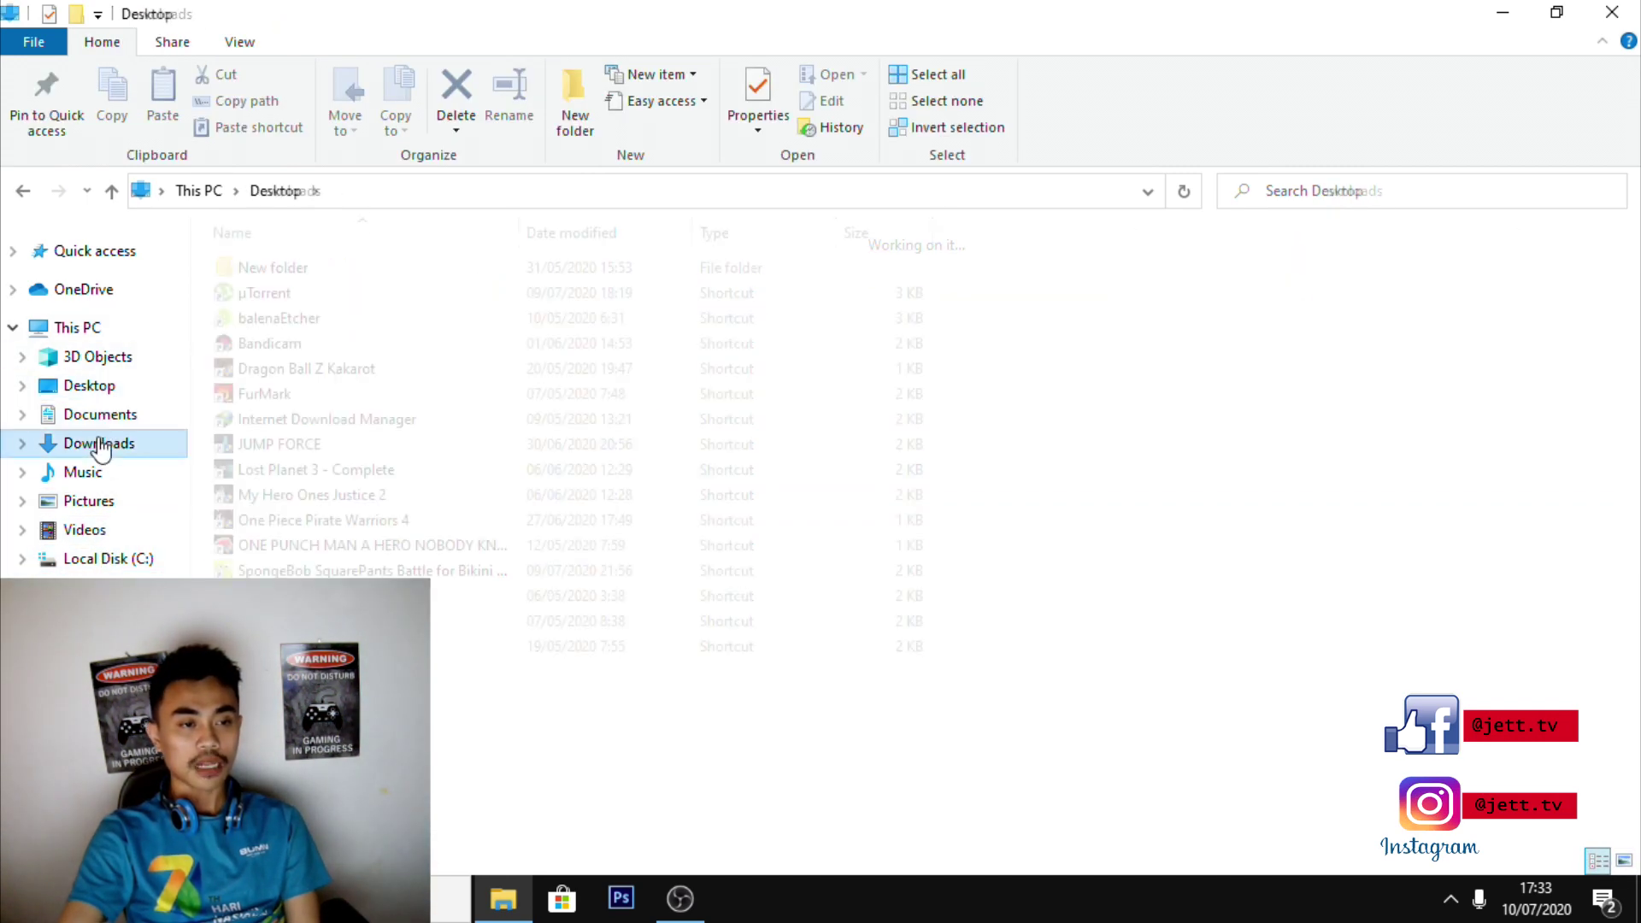
{"action": "left_click", "coordinate": [85, 330]}
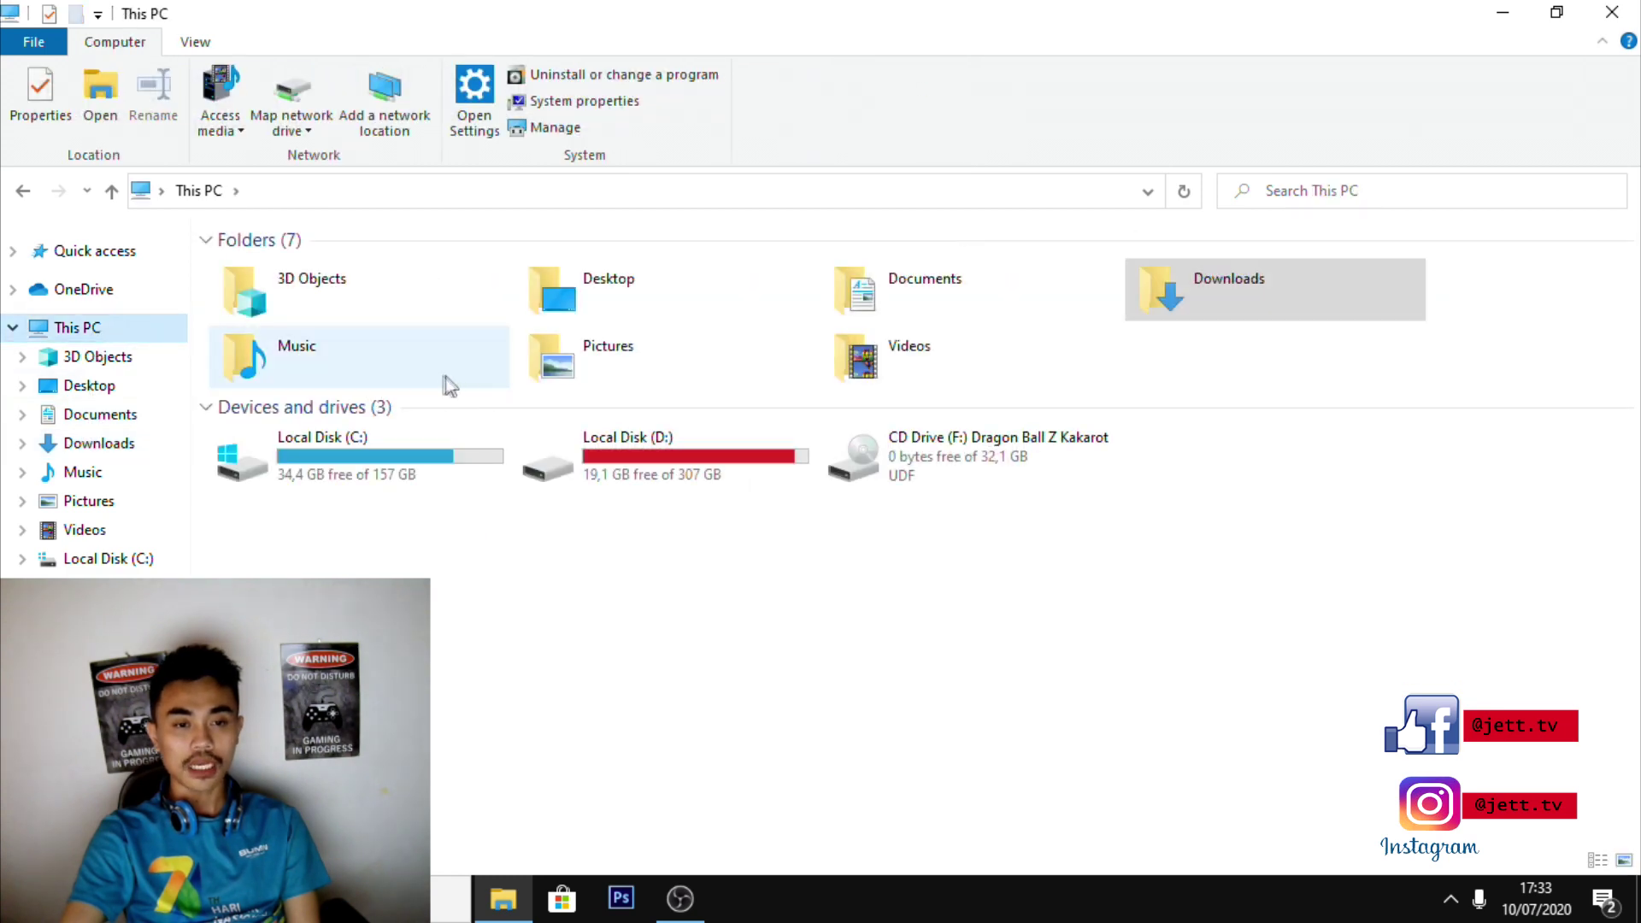
Look into the Program Files and Program Files (x86) folders on Local Disk (C:) and return to the drive's folder list
{"action": "double_click", "coordinate": [377, 465]}
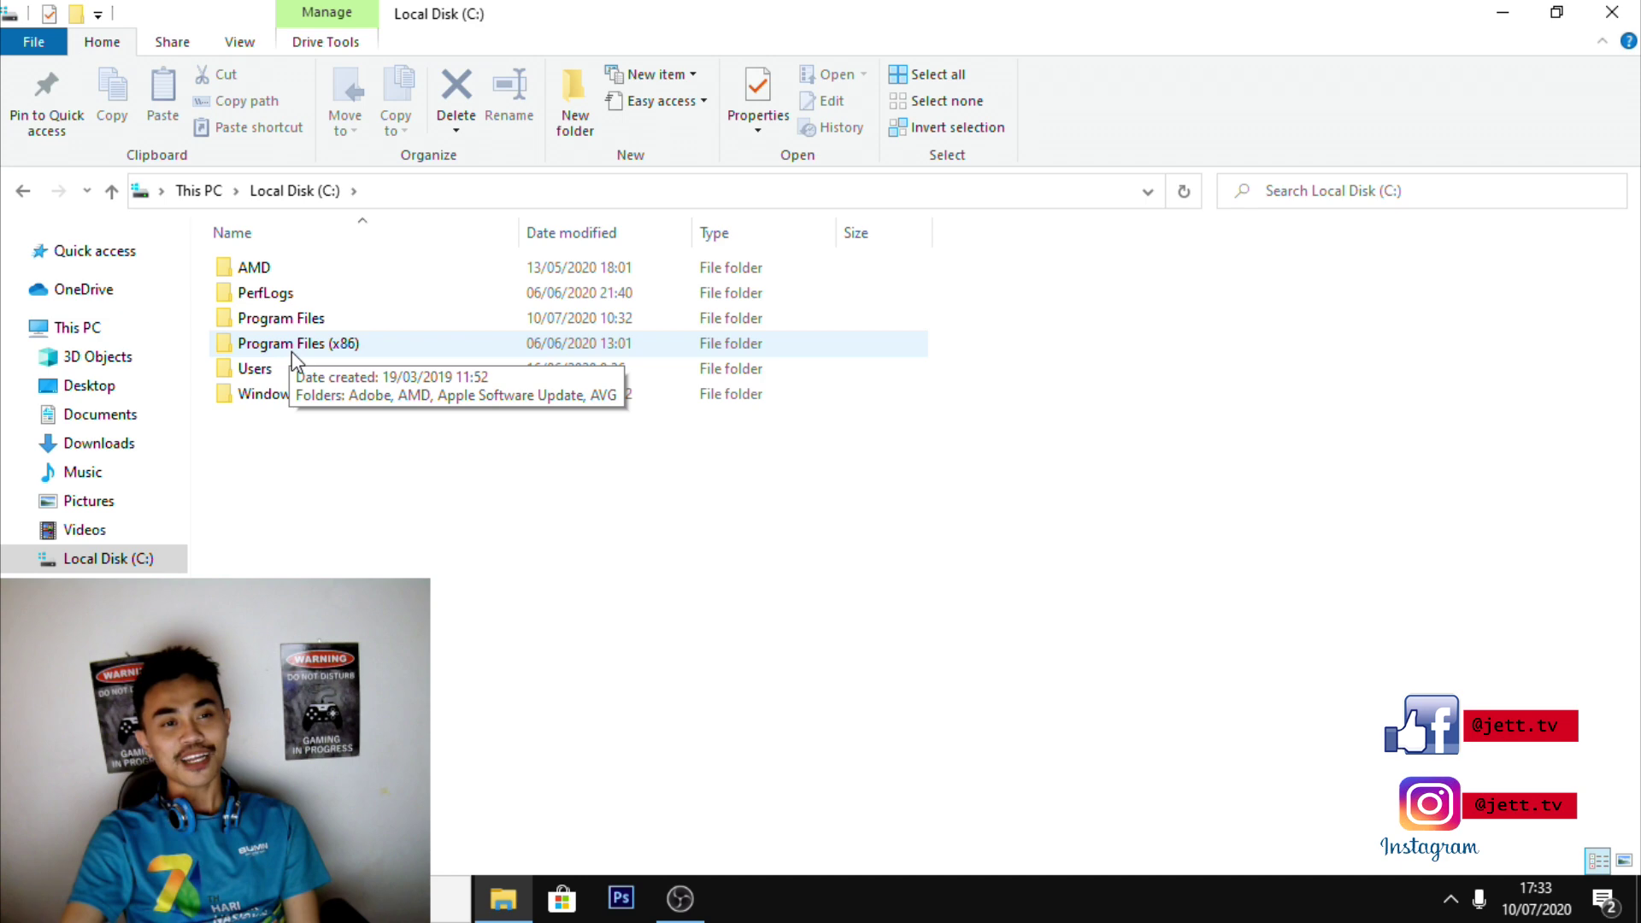
{"action": "double_click", "coordinate": [261, 319]}
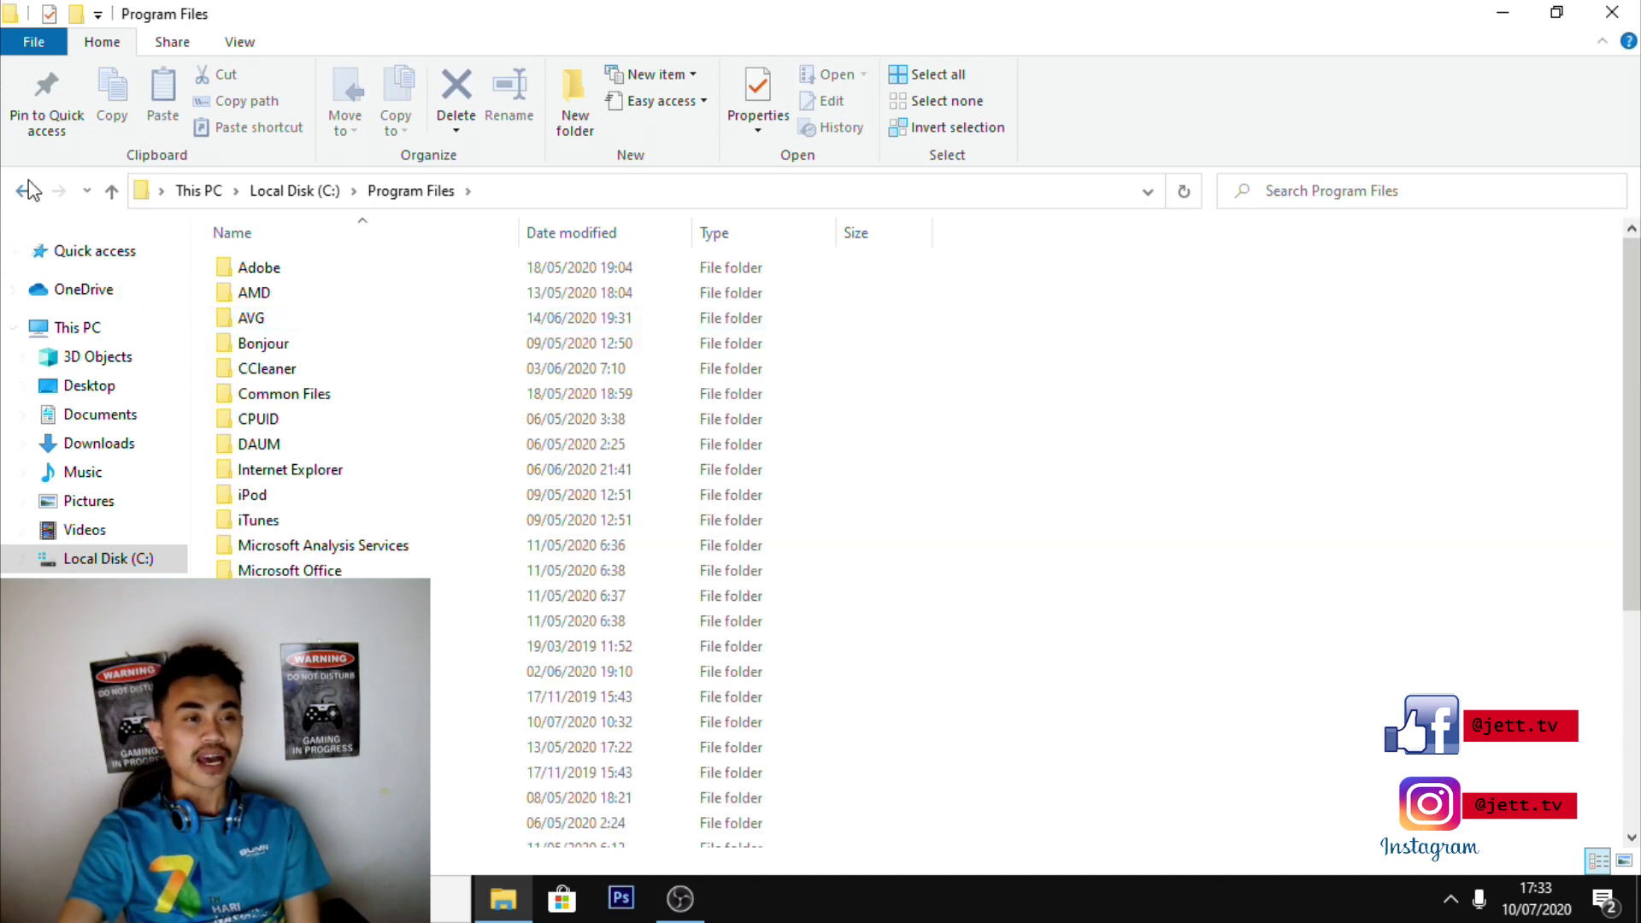
{"action": "key", "text": "alt+Left"}
{"action": "double_click", "coordinate": [264, 344]}
{"action": "left_click", "coordinate": [25, 191]}
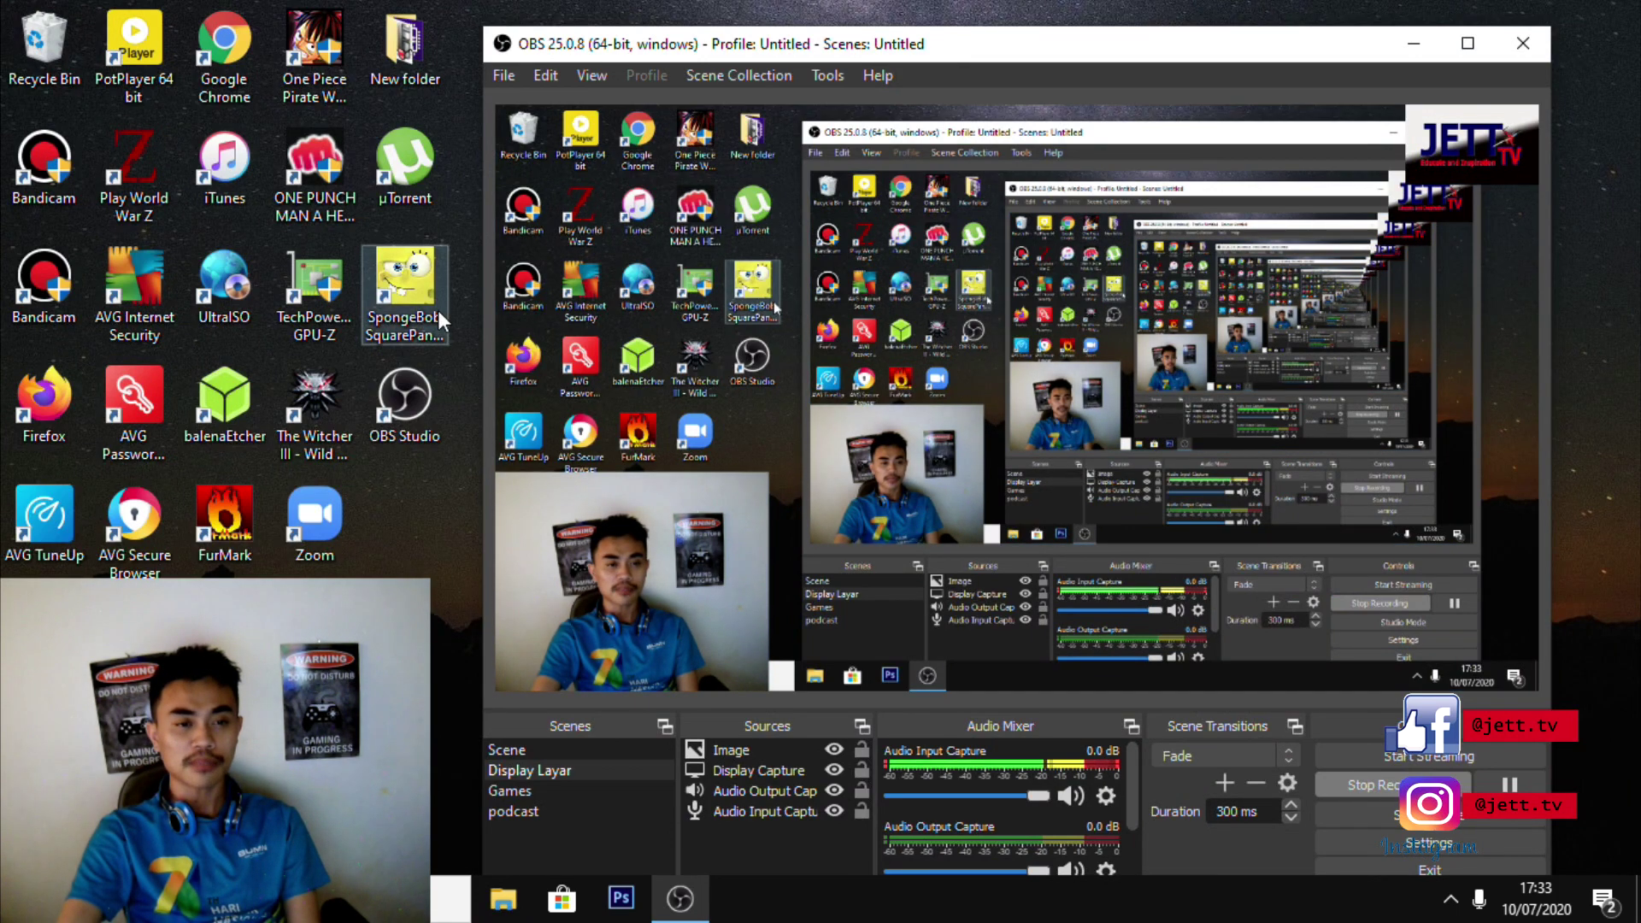
Launch the SpongeBob SquarePants game from the desktop and continue past its title screen while recording
{"action": "double_click", "coordinate": [438, 310]}
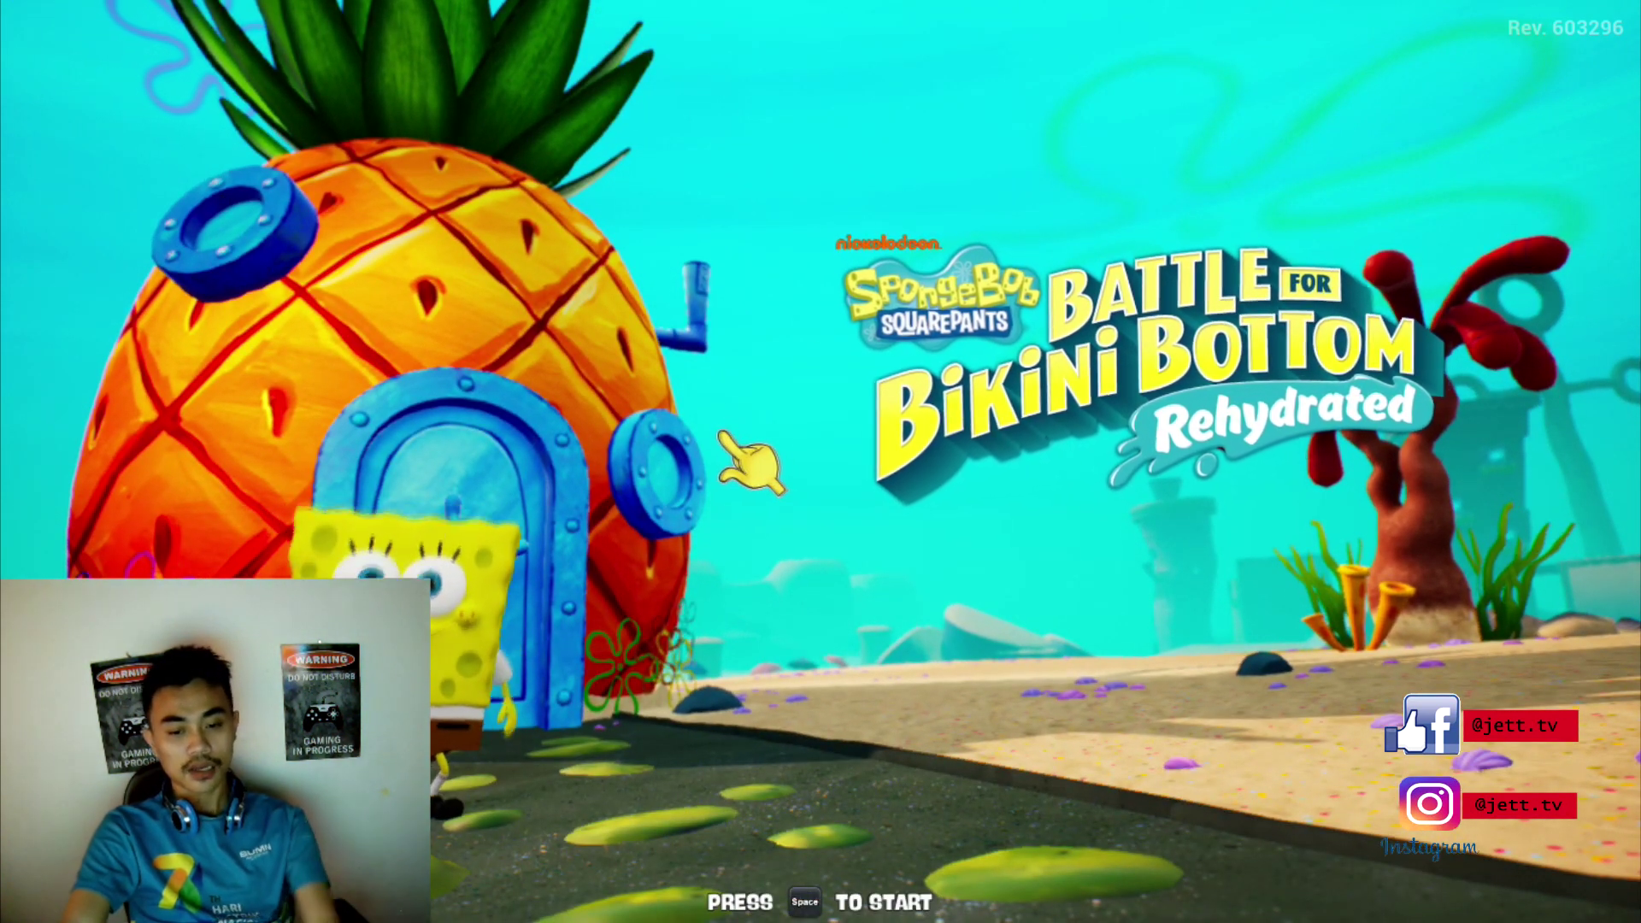
{"action": "key", "text": "space"}
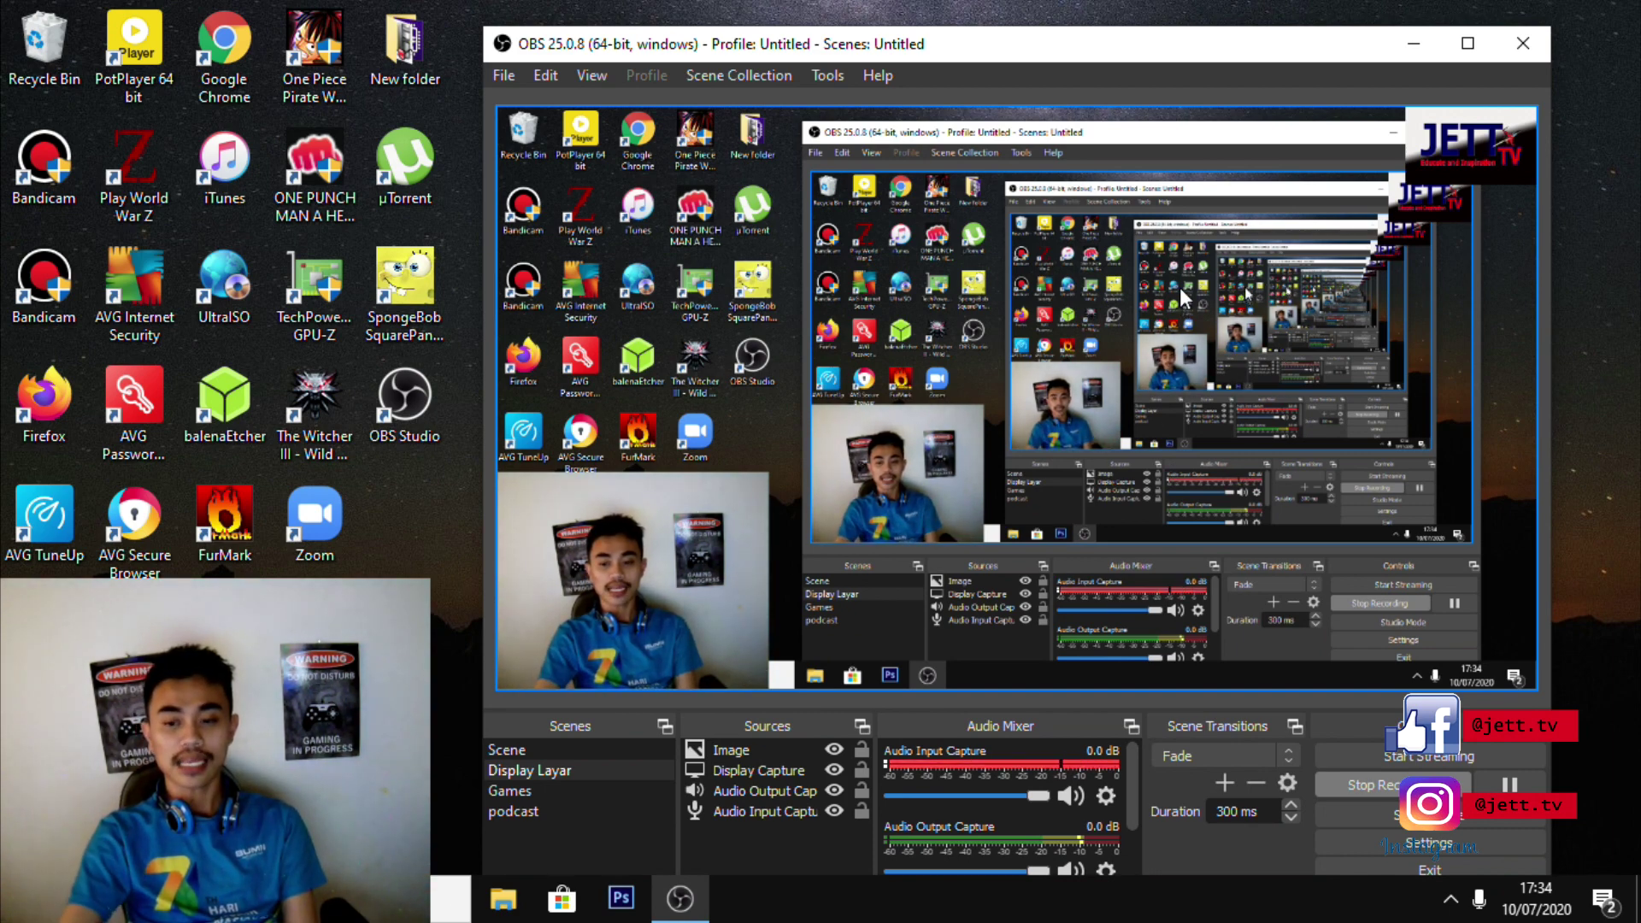
{"action": "left_click", "coordinate": [1406, 785]}
{"action": "left_click", "coordinate": [503, 899]}
{"action": "left_click", "coordinate": [124, 528]}
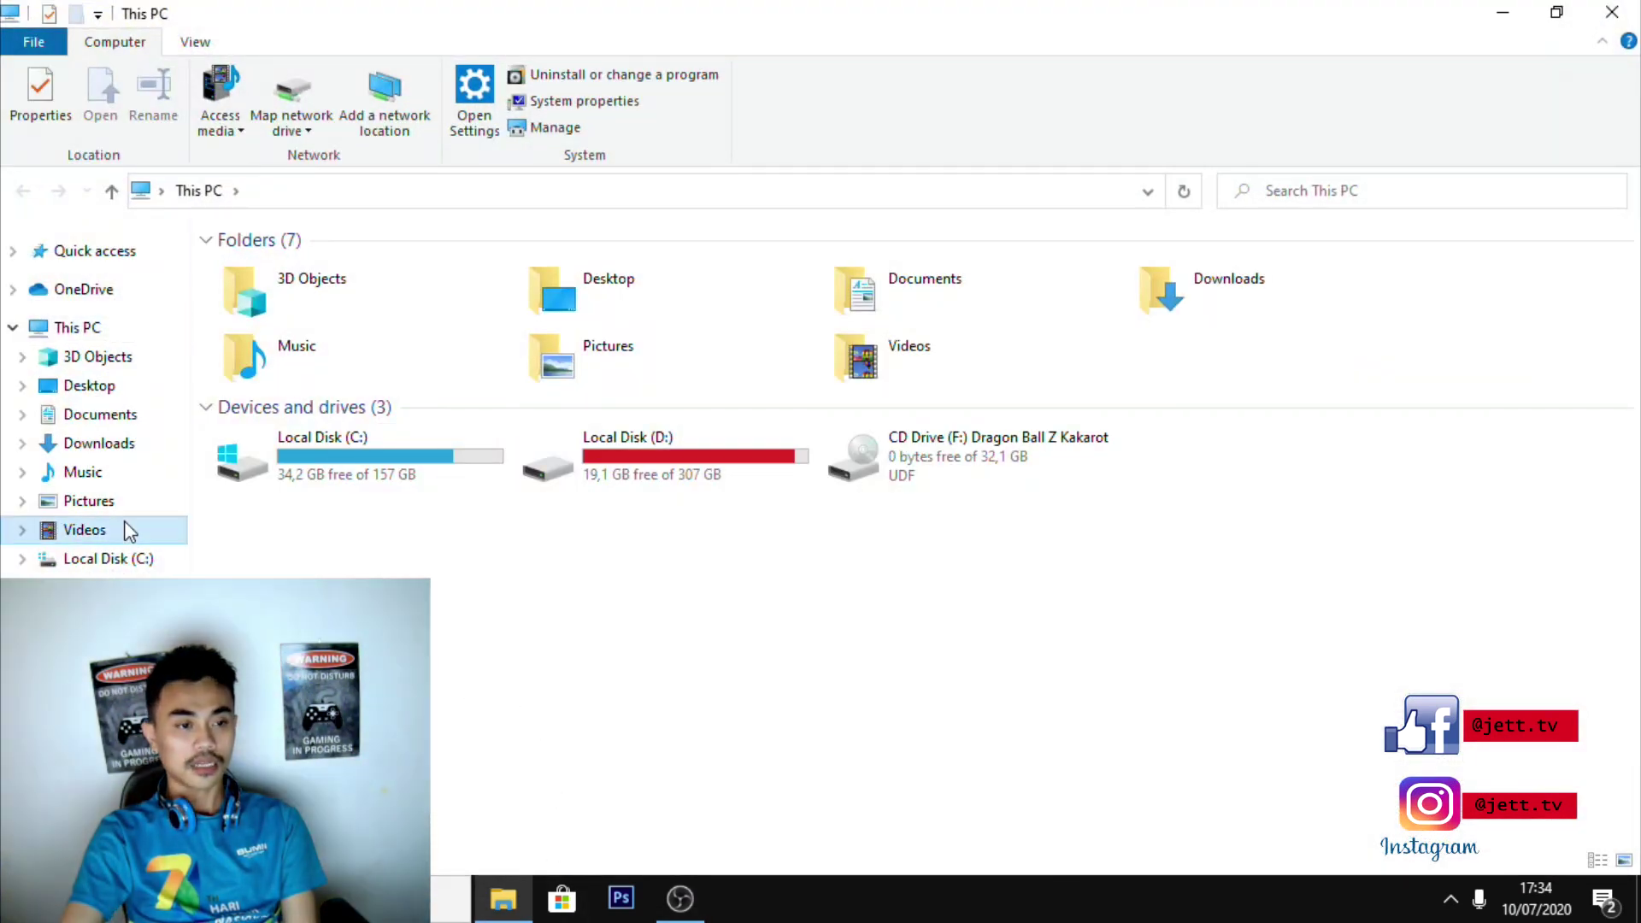
{"action": "left_click", "coordinate": [673, 518]}
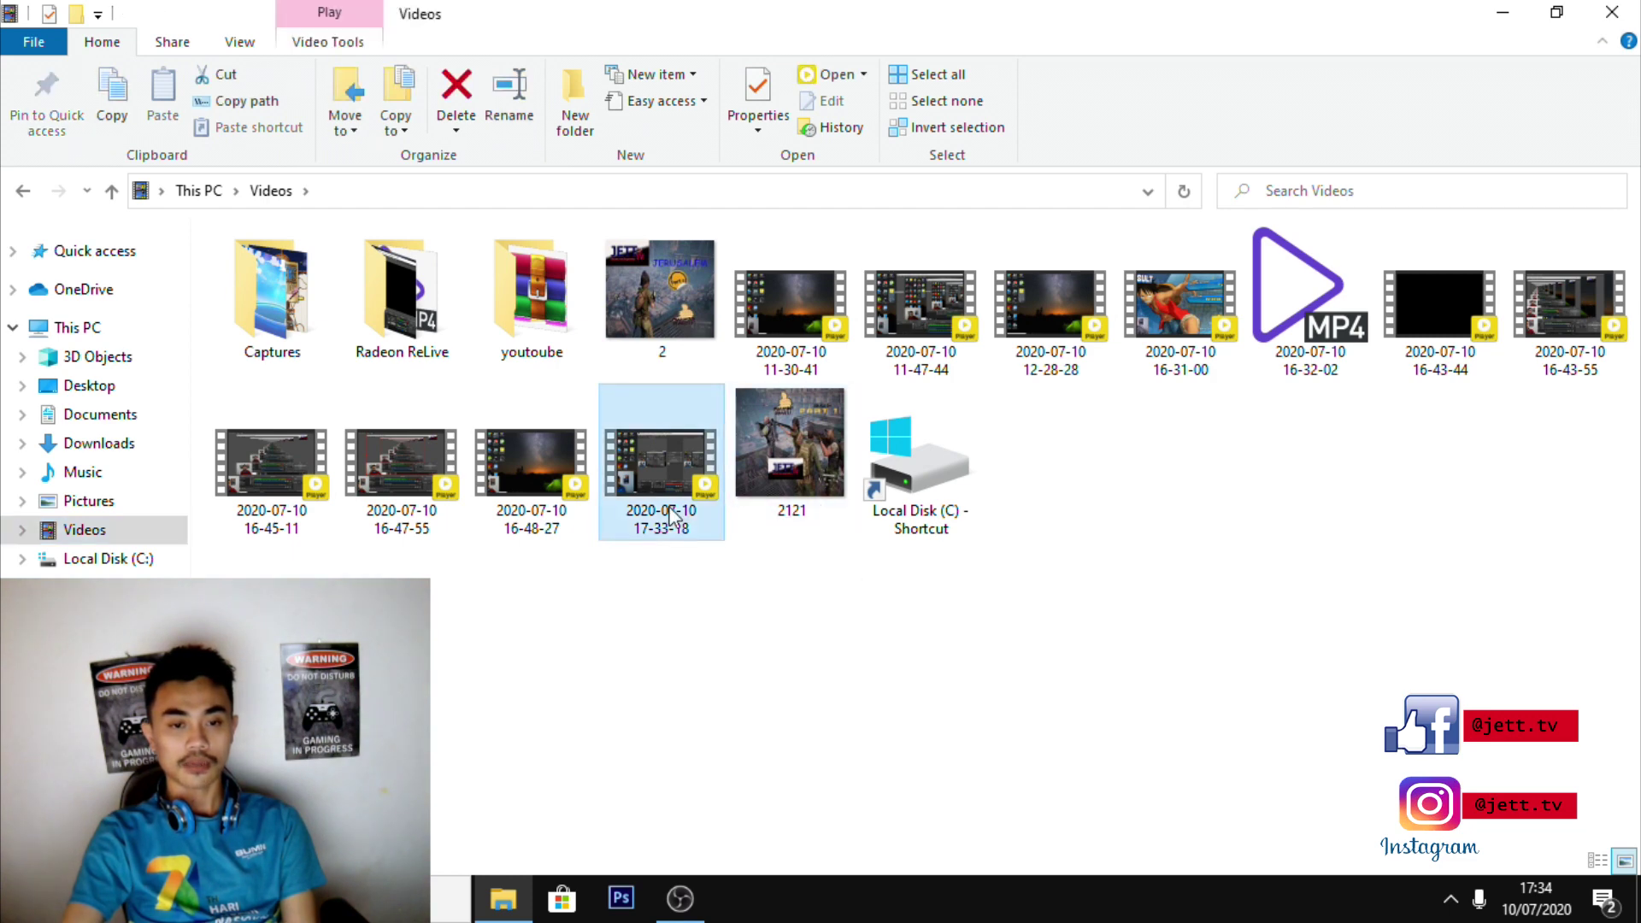
{"action": "double_click", "coordinate": [674, 517]}
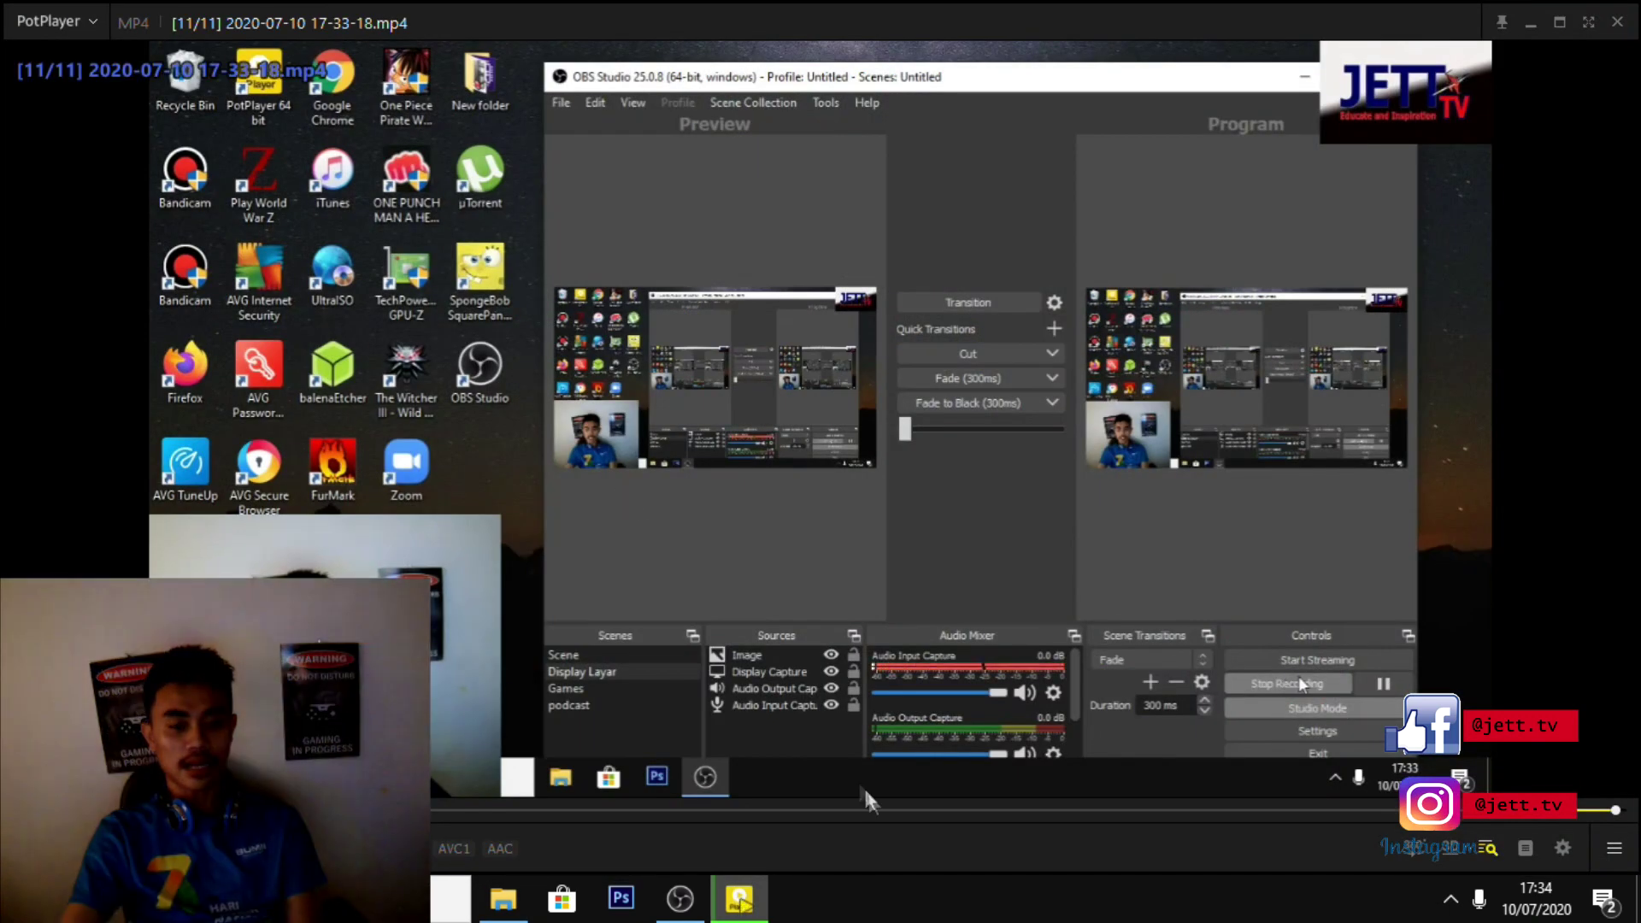
Review the game part of the recording by seeking through the loading screen and intro to the title menu
{"action": "left_click_drag", "start_coordinate": [887, 810], "coordinate": [644, 810]}
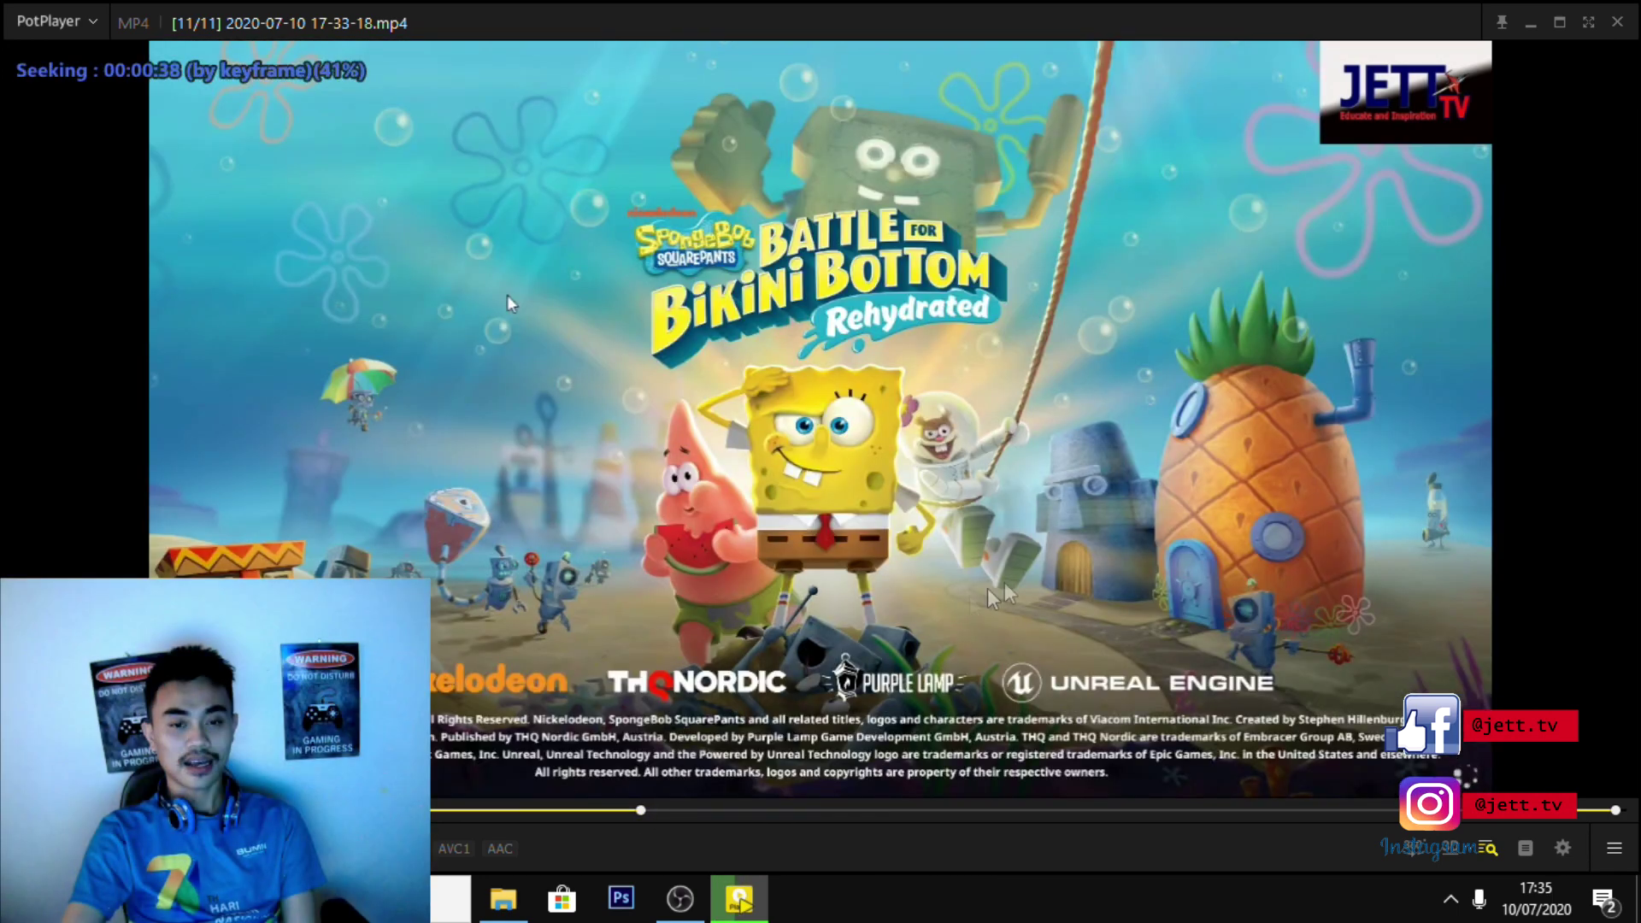
{"action": "left_click", "coordinate": [709, 502]}
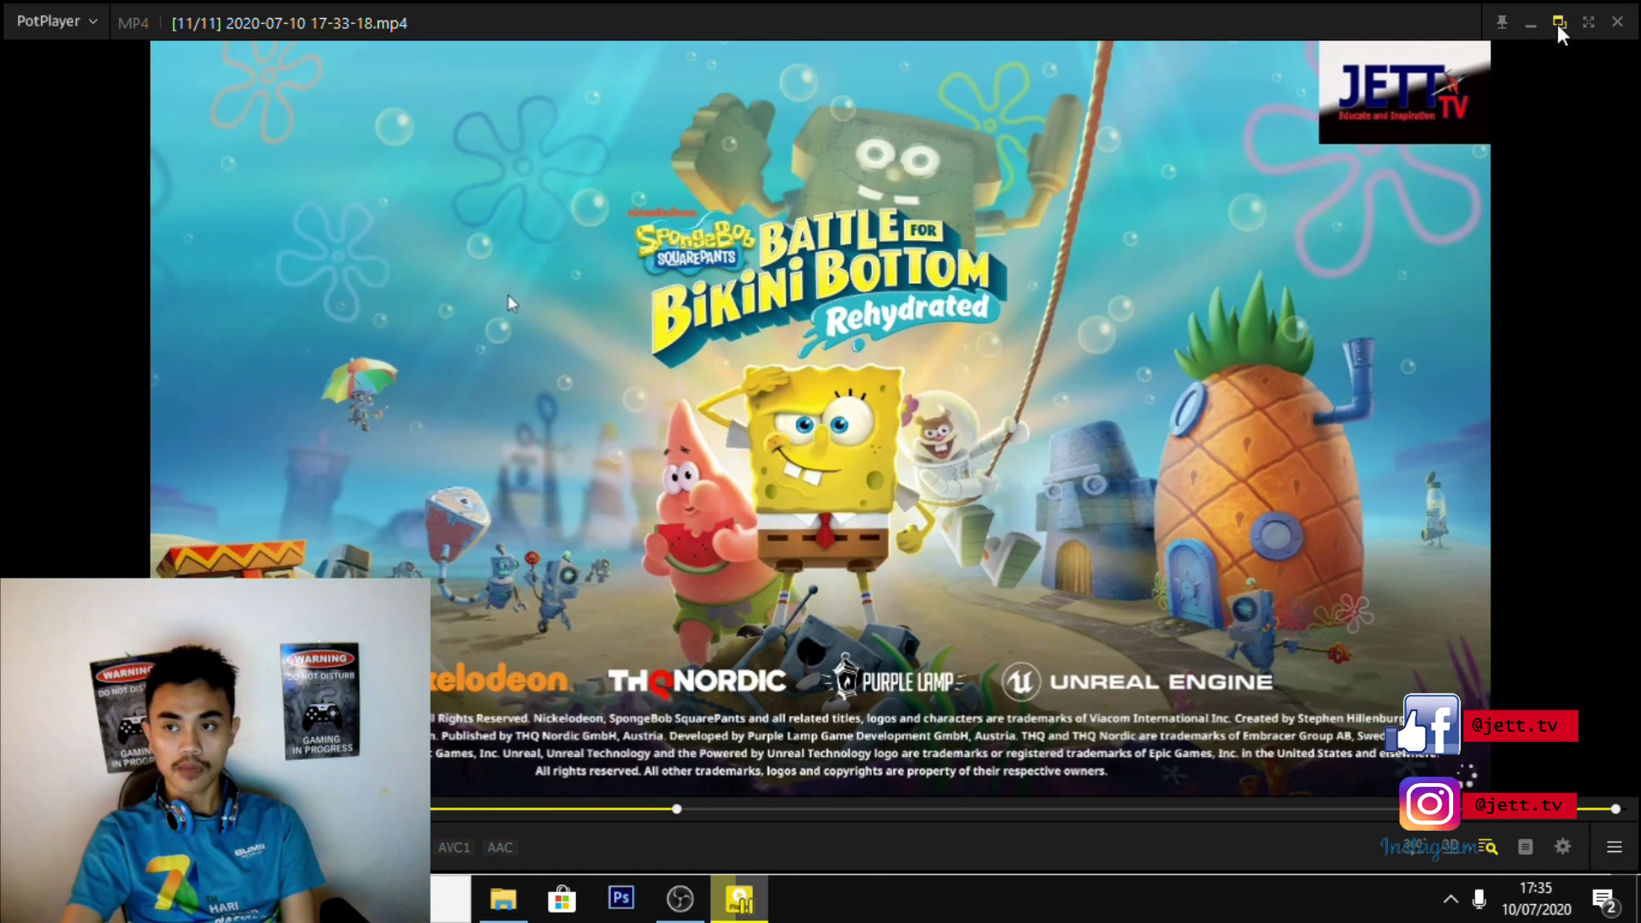
{"action": "left_click_drag", "start_coordinate": [942, 810], "coordinate": [1046, 811]}
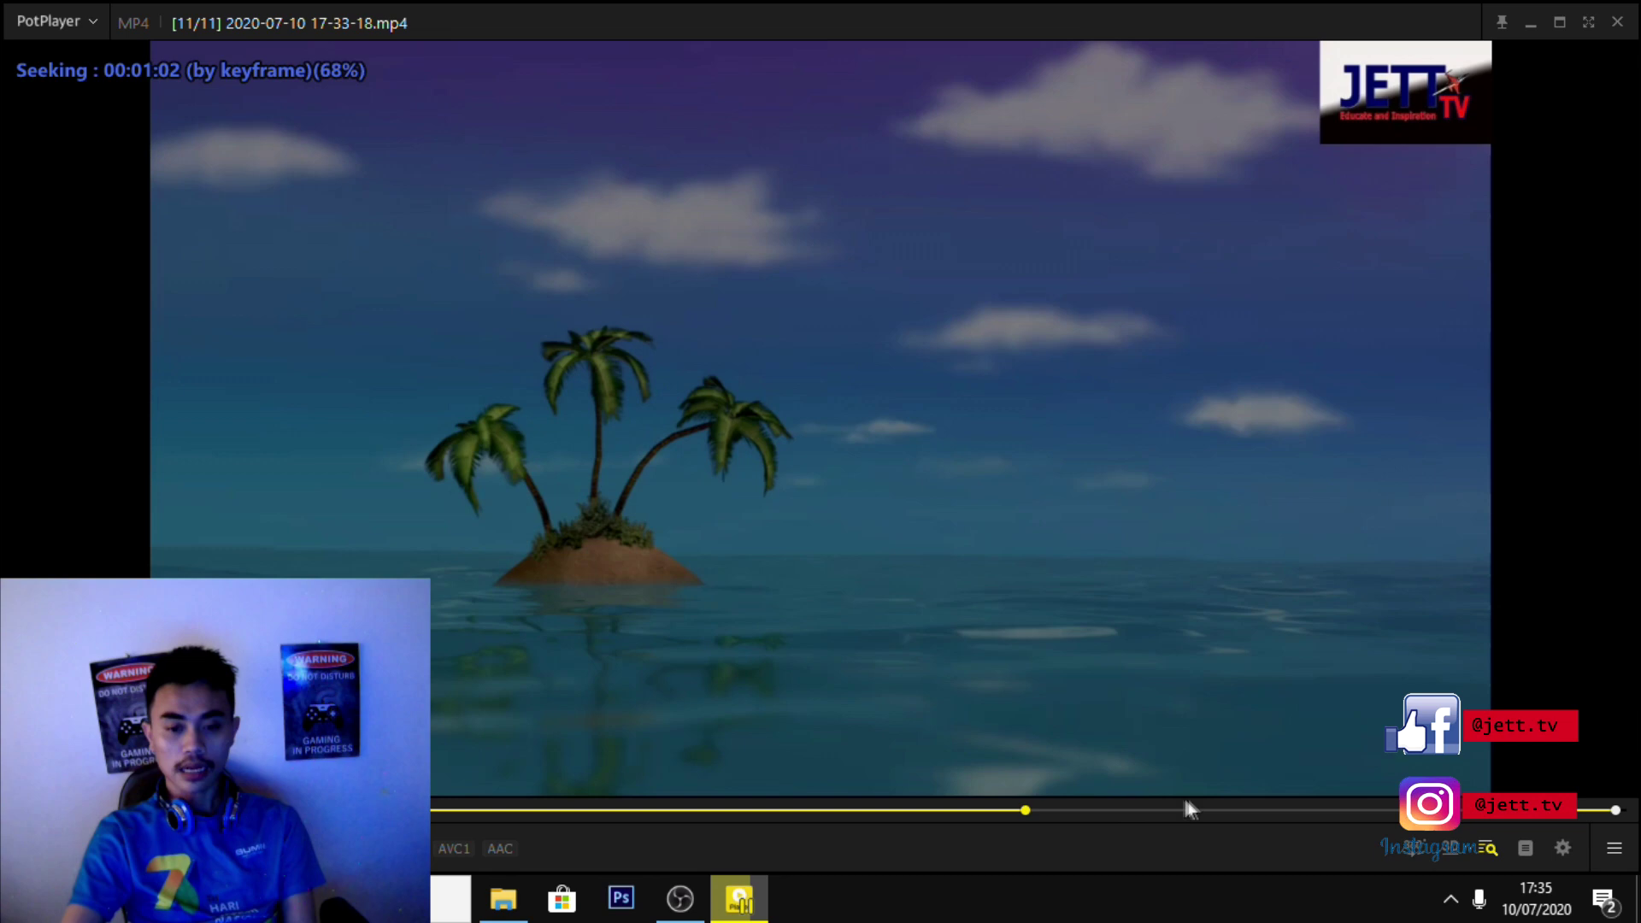
{"action": "left_click", "coordinate": [1325, 809]}
{"action": "key", "text": "space"}
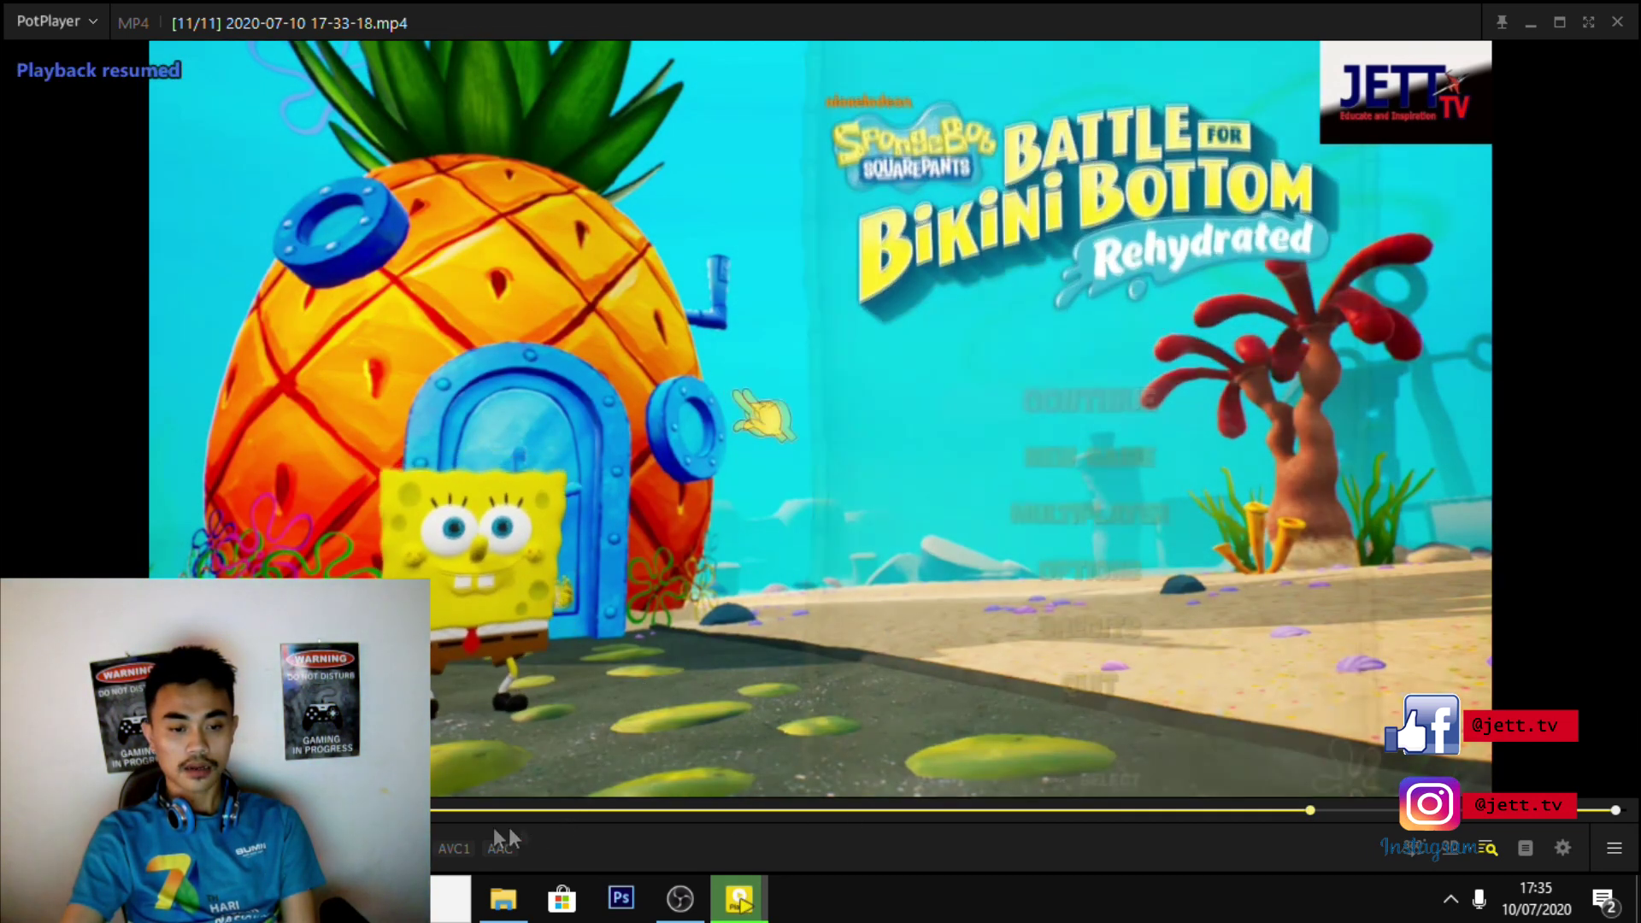
Replay the recording from its desktop part, skip ahead to the end, and close the player and File Explorer
{"action": "left_click", "coordinate": [443, 810]}
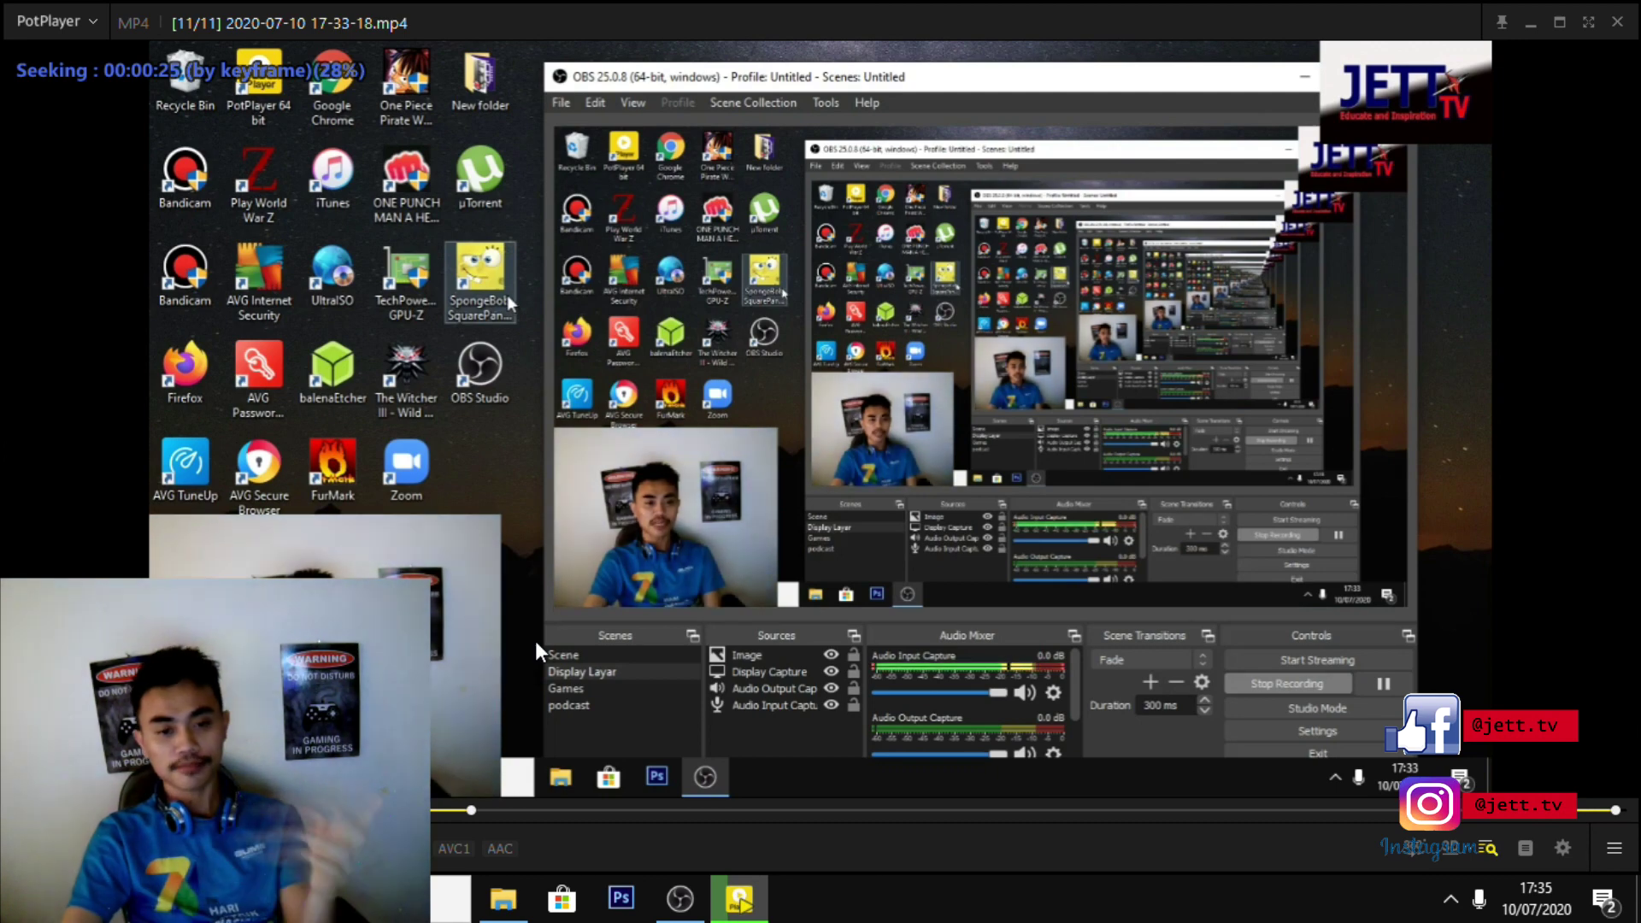
{"action": "left_click", "coordinate": [433, 808]}
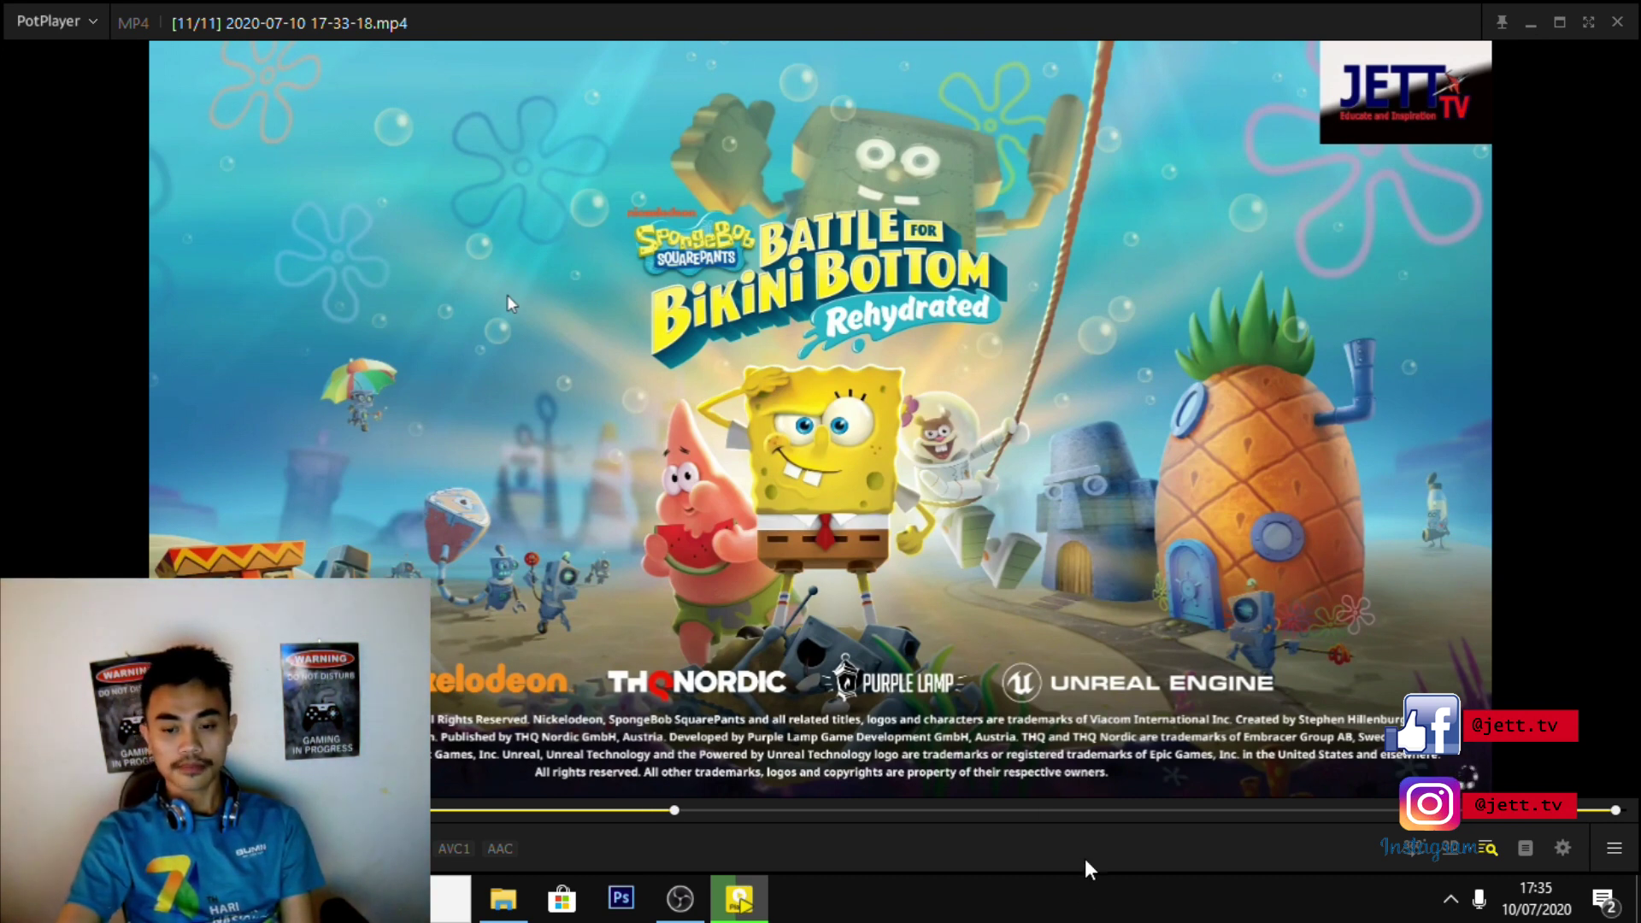
{"action": "left_click", "coordinate": [1094, 810]}
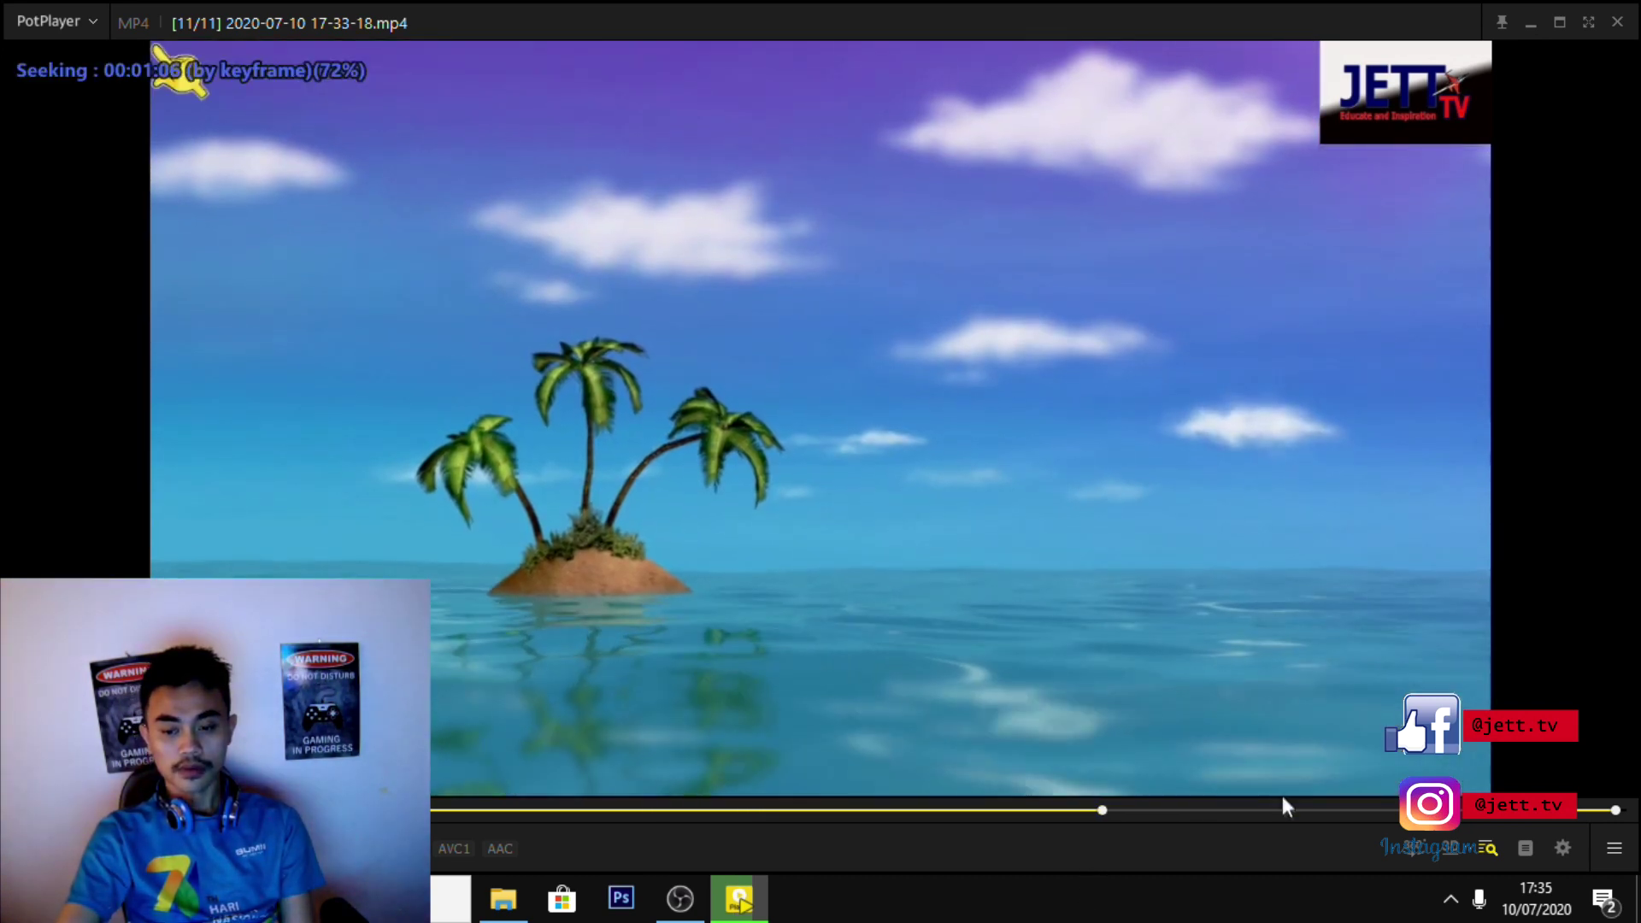
{"action": "left_click", "coordinate": [1288, 810]}
{"action": "left_click", "coordinate": [1358, 811]}
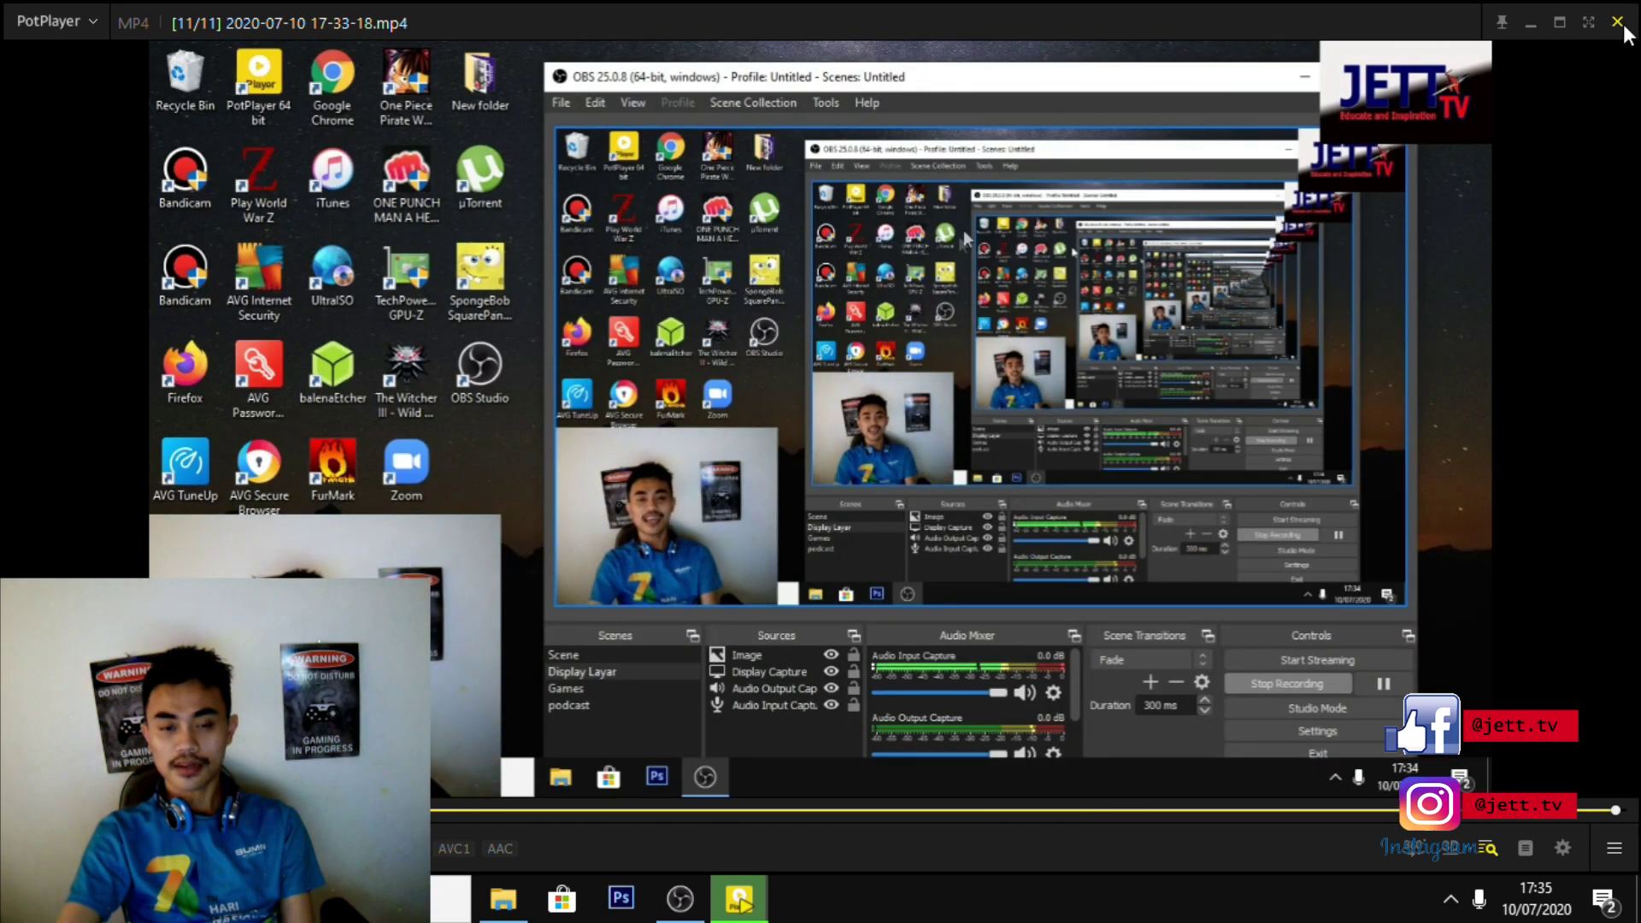
{"action": "key", "text": "alt+F4"}
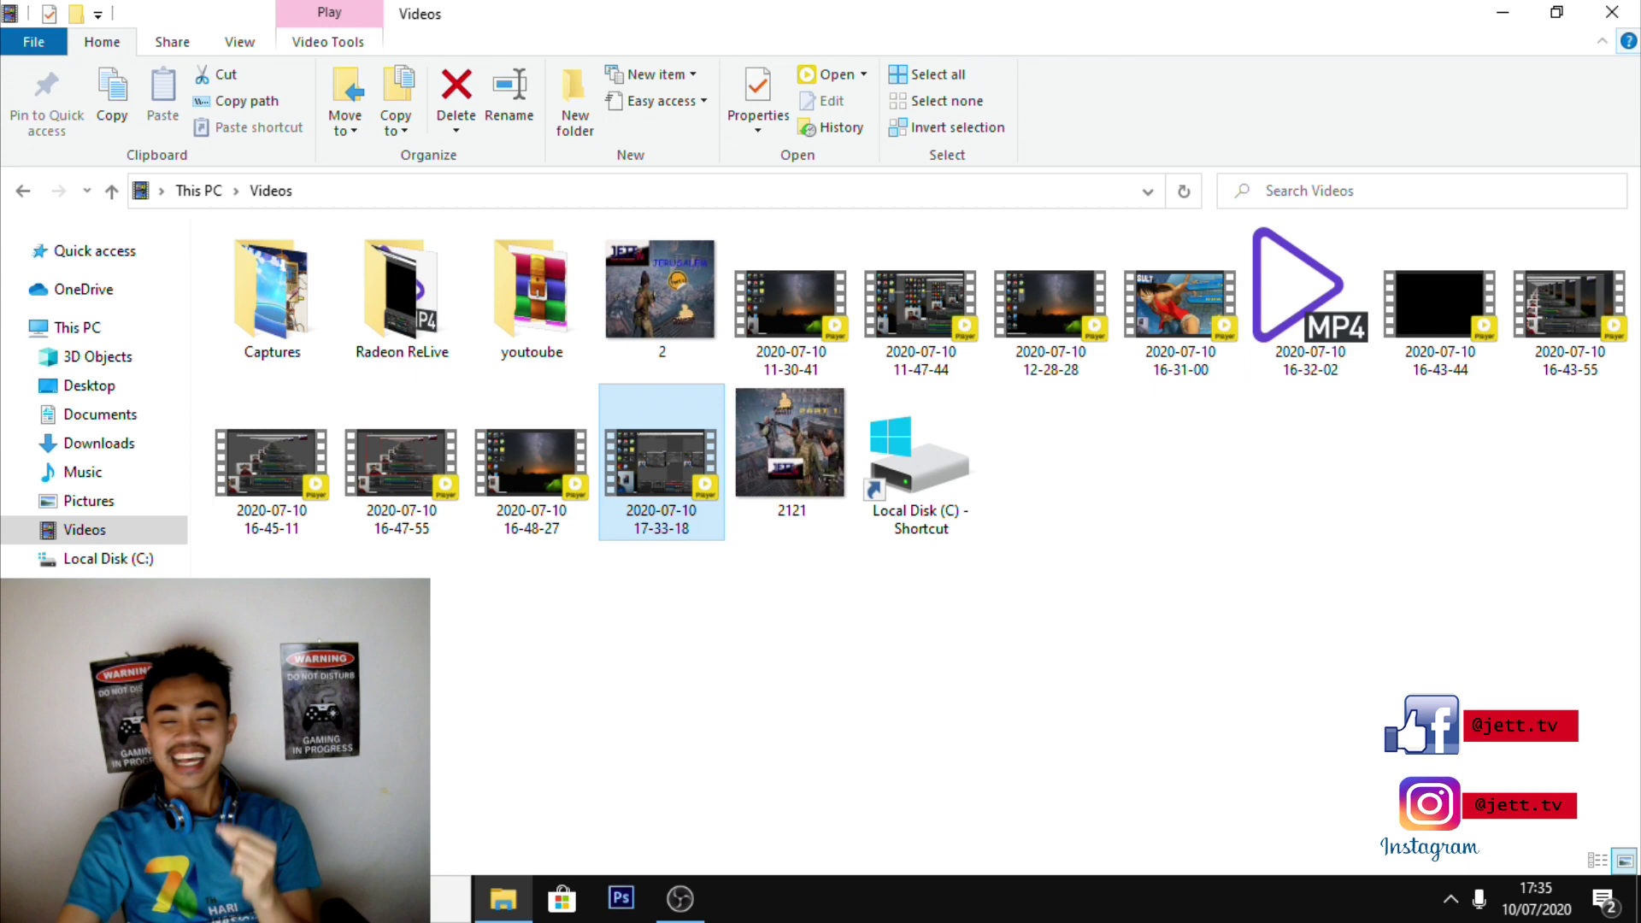
{"action": "left_click", "coordinate": [1611, 12]}
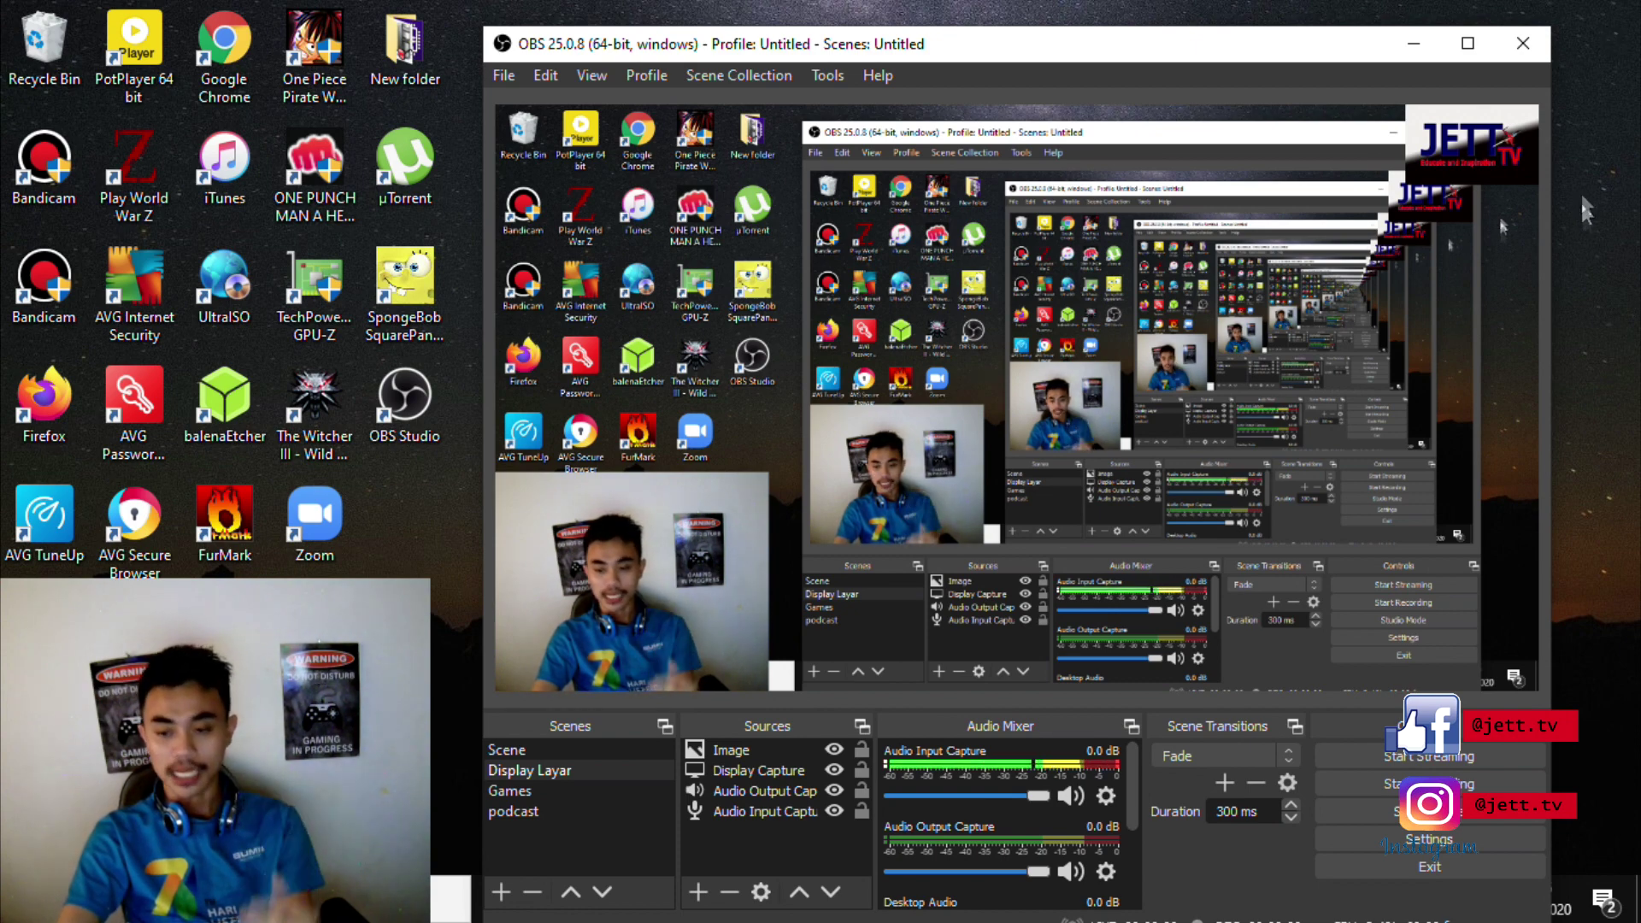
Try to start streaming and connect a Twitch account in the Stream settings, and leave the settings without saving
{"action": "left_click", "coordinate": [1429, 755]}
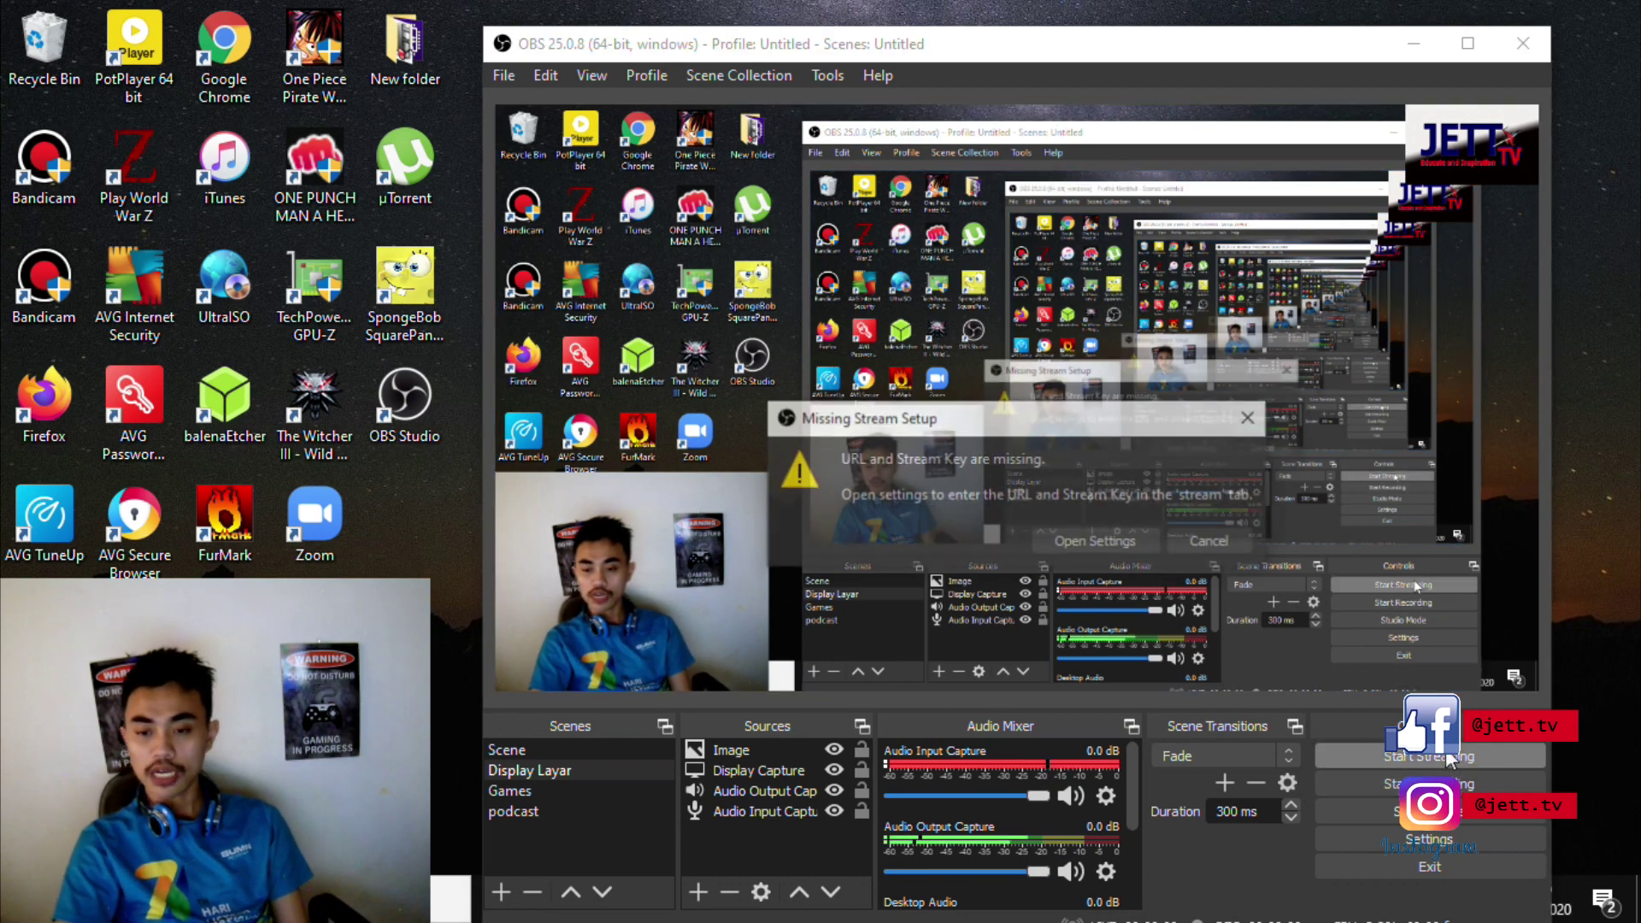
{"action": "left_click", "coordinate": [1090, 537]}
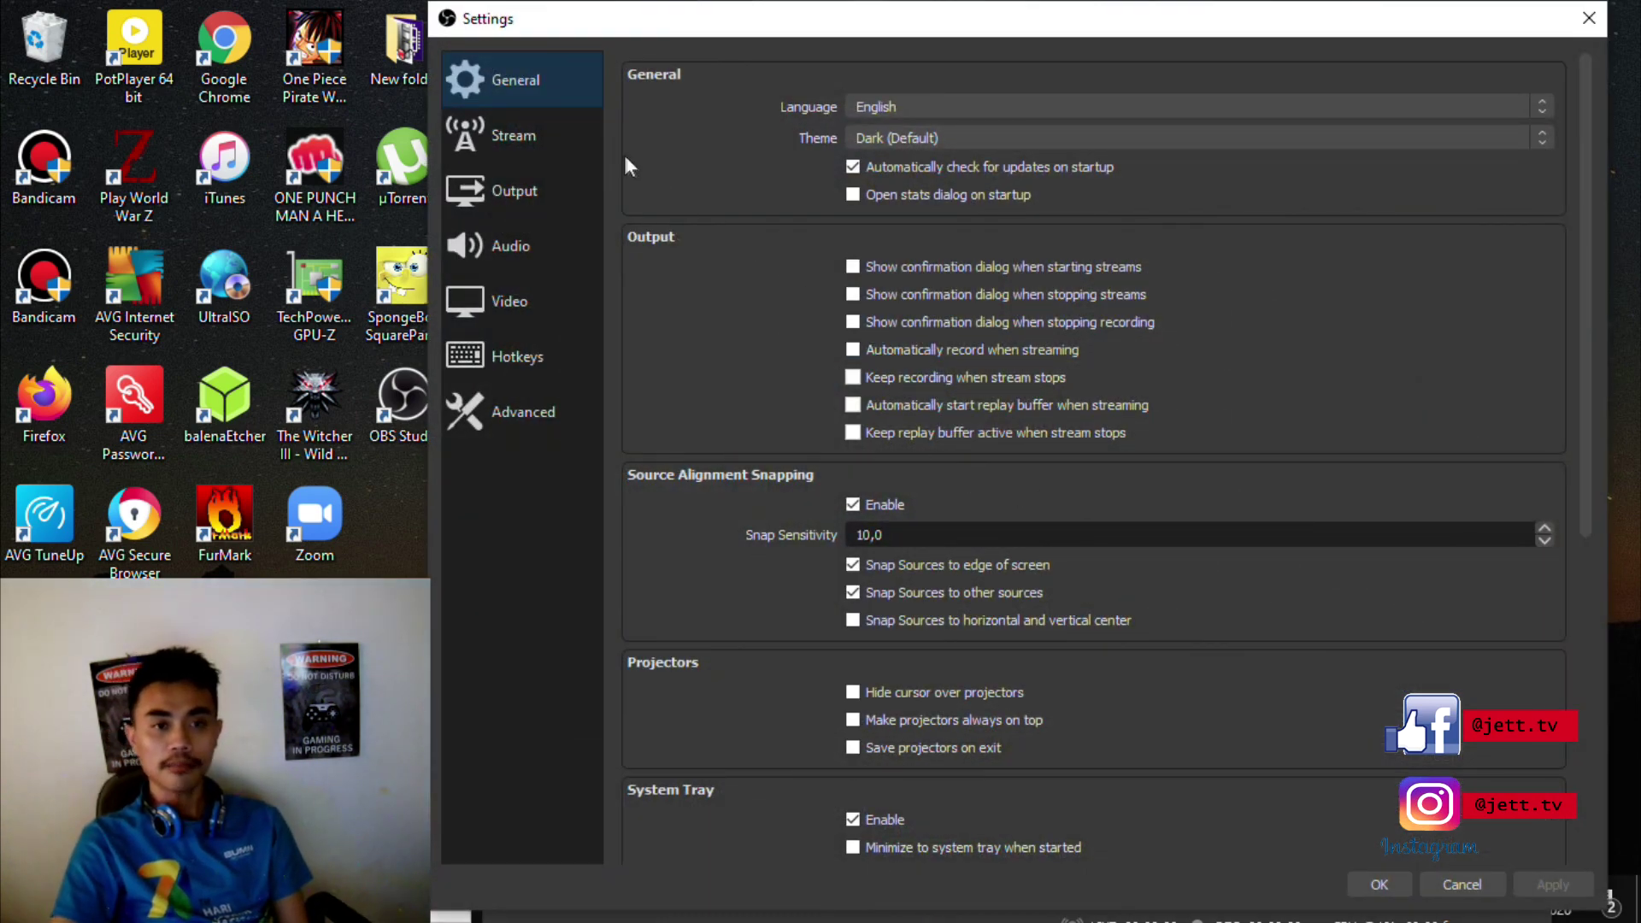
{"action": "left_click", "coordinate": [535, 137]}
{"action": "left_click", "coordinate": [930, 122]}
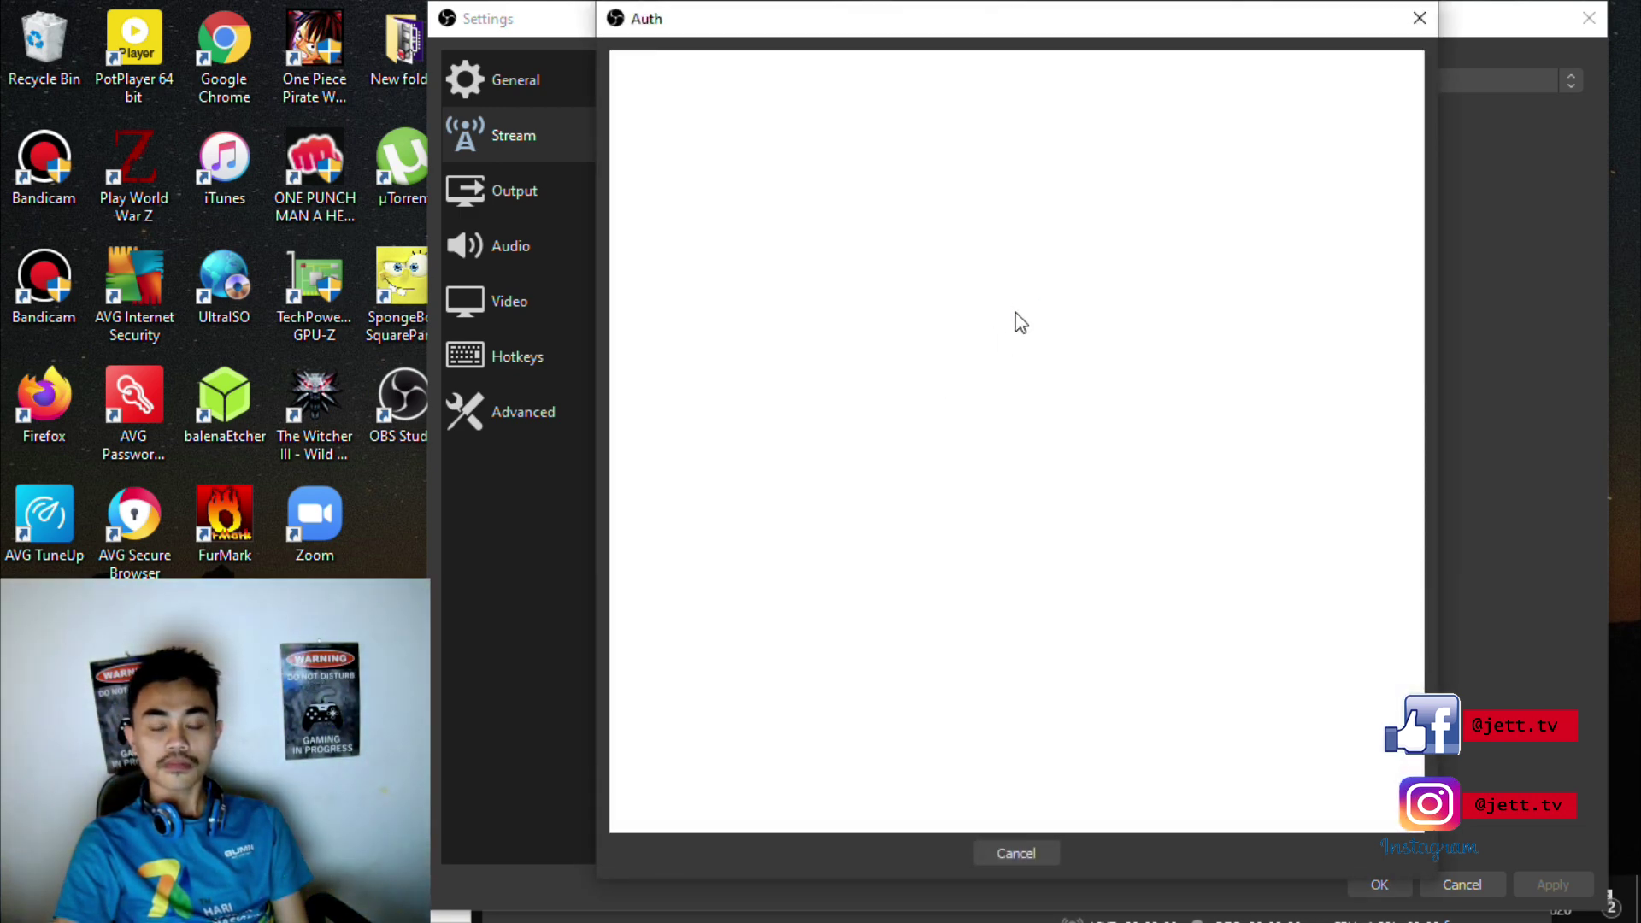
{"action": "left_click", "coordinate": [1002, 855]}
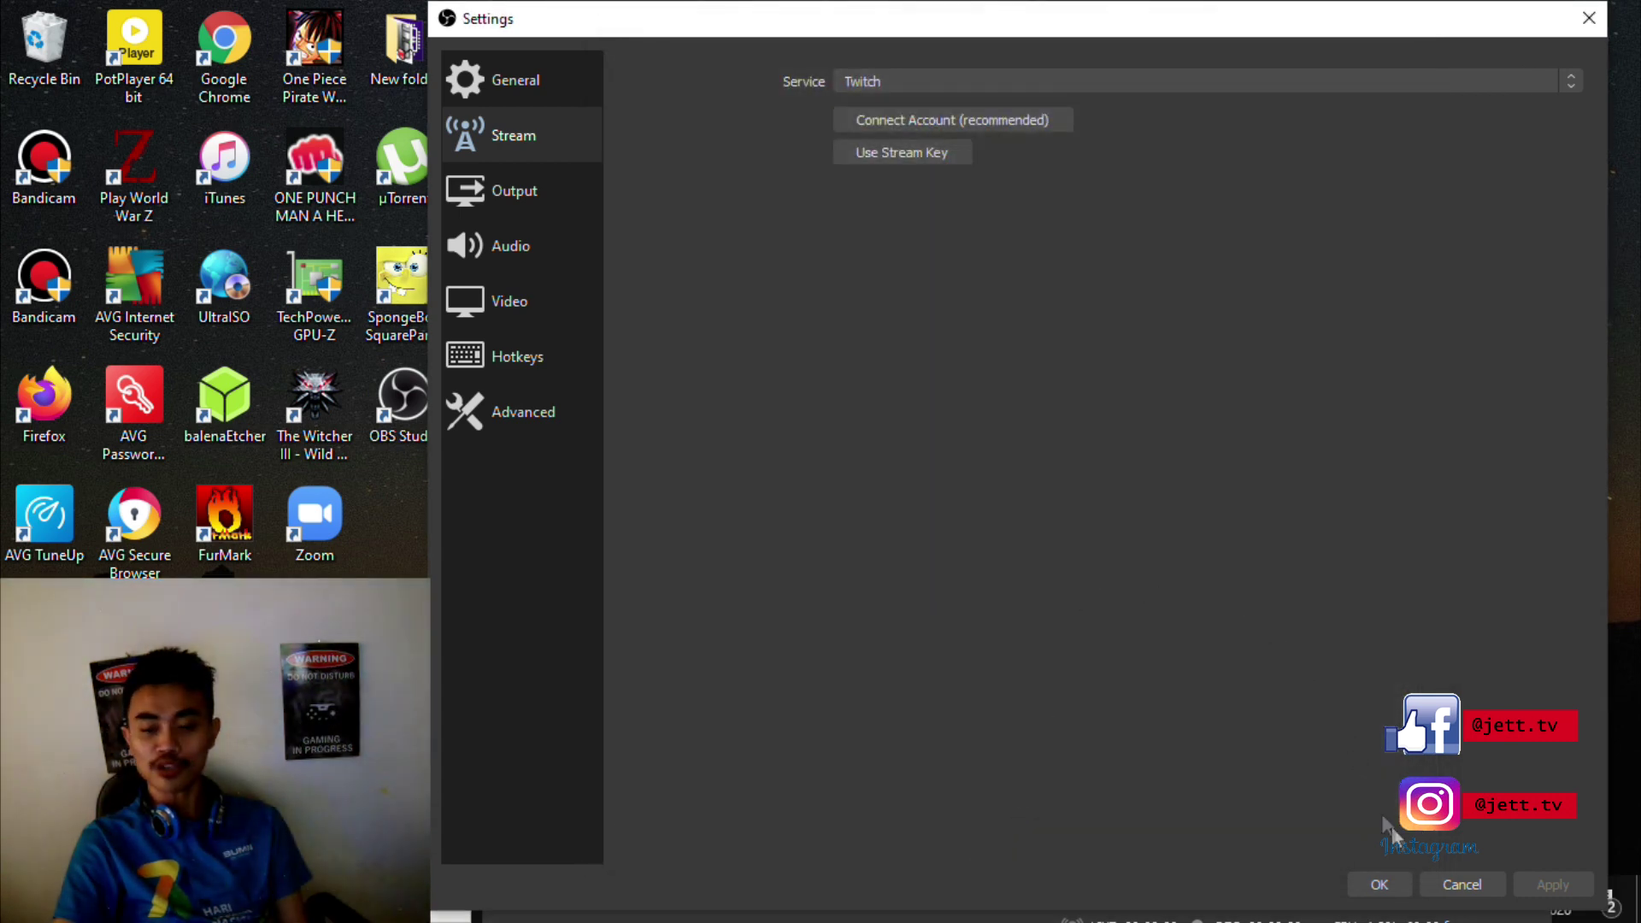
{"action": "left_click", "coordinate": [1431, 883]}
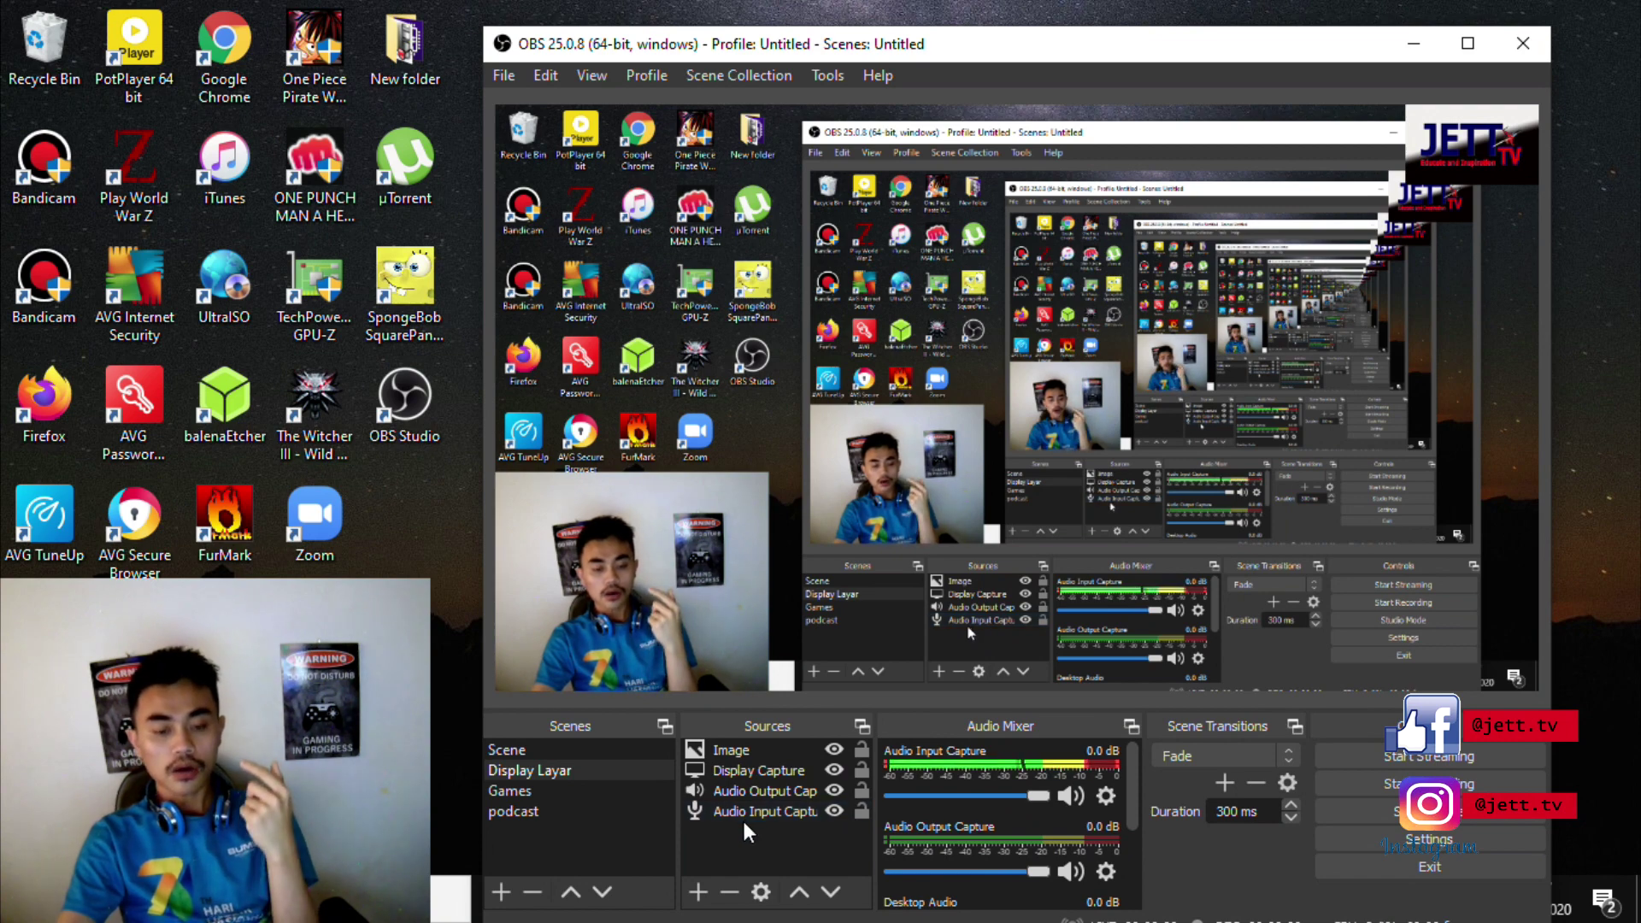
Examine the source types that can be added to the Display Layar scene, without adding any
{"action": "left_click", "coordinate": [757, 776]}
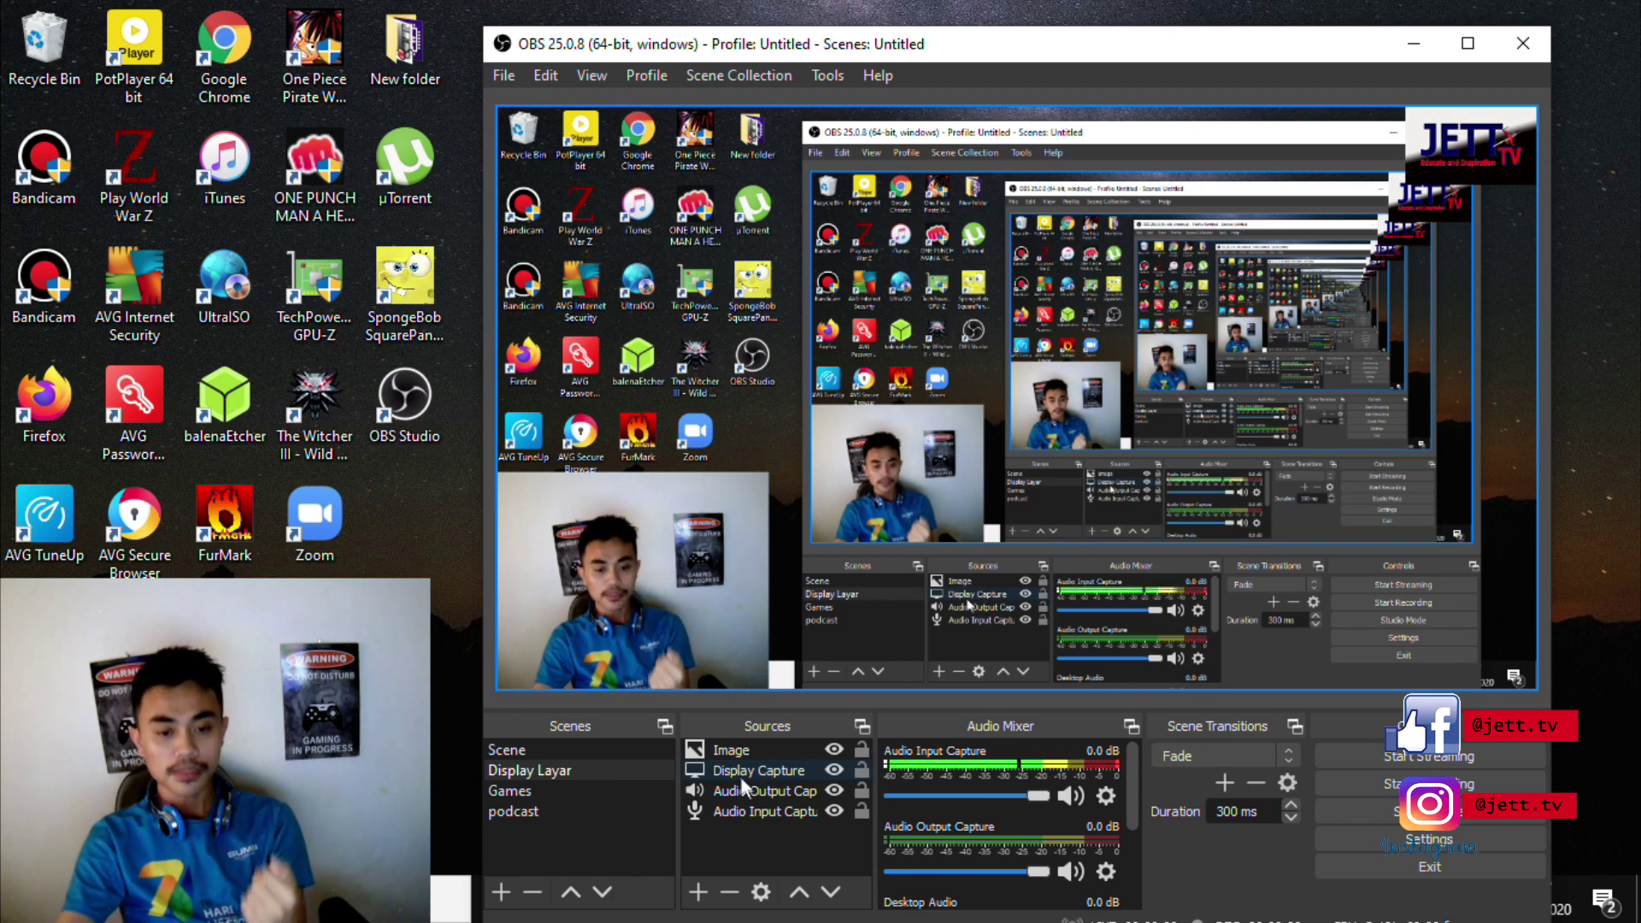
{"action": "right_click", "coordinate": [725, 848]}
{"action": "mouse_move", "coordinate": [829, 675]}
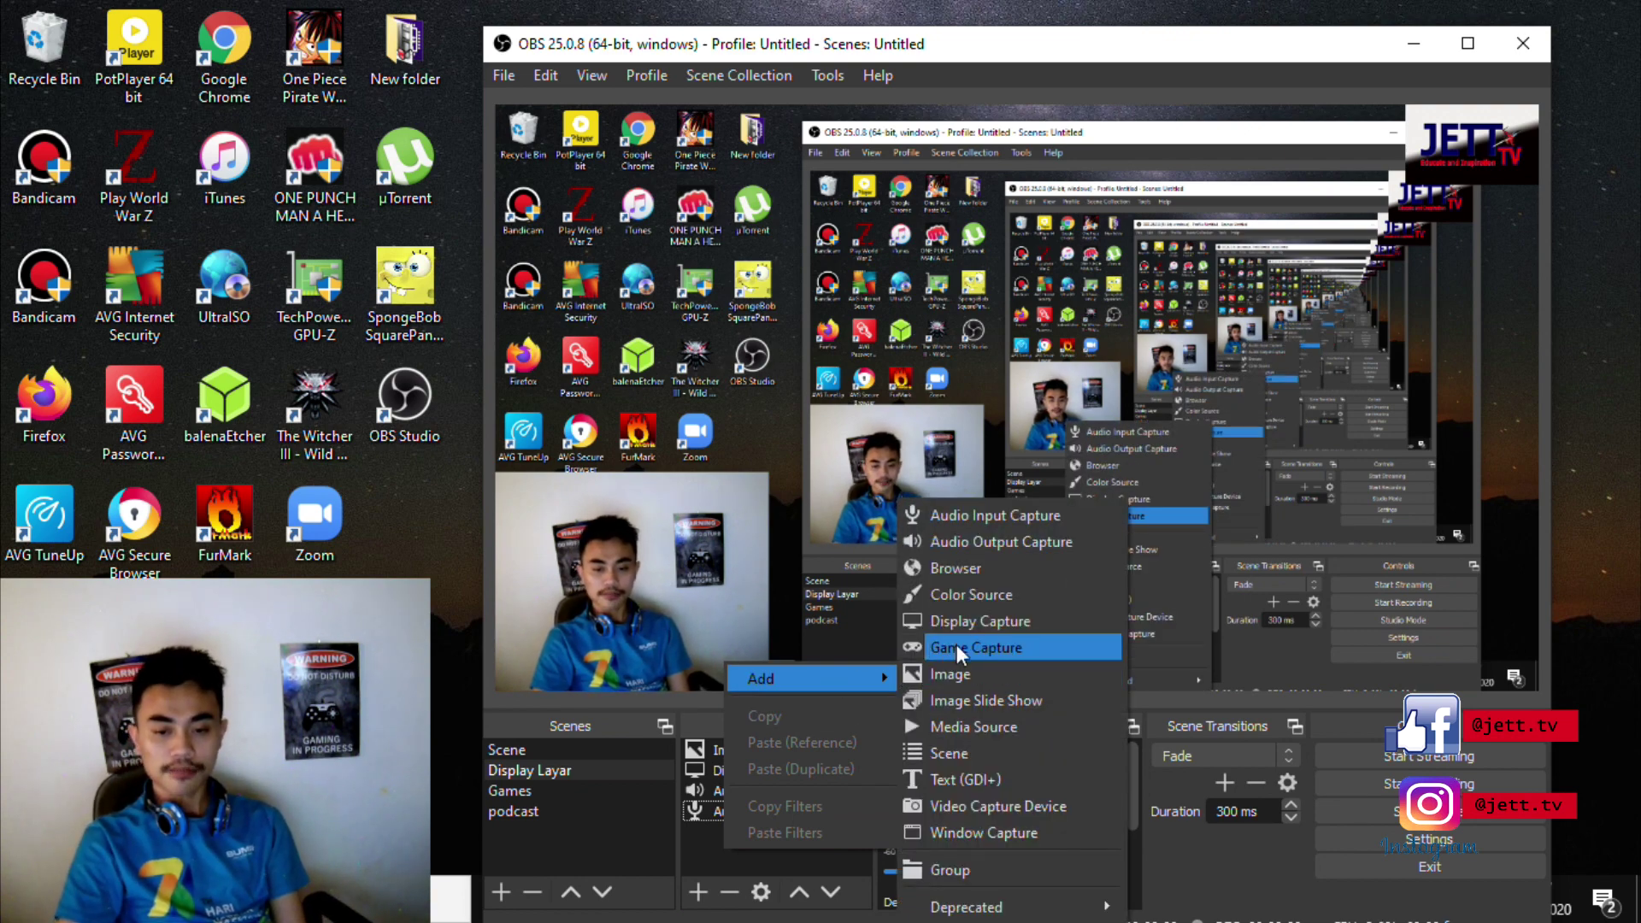
{"action": "left_click", "coordinate": [715, 844]}
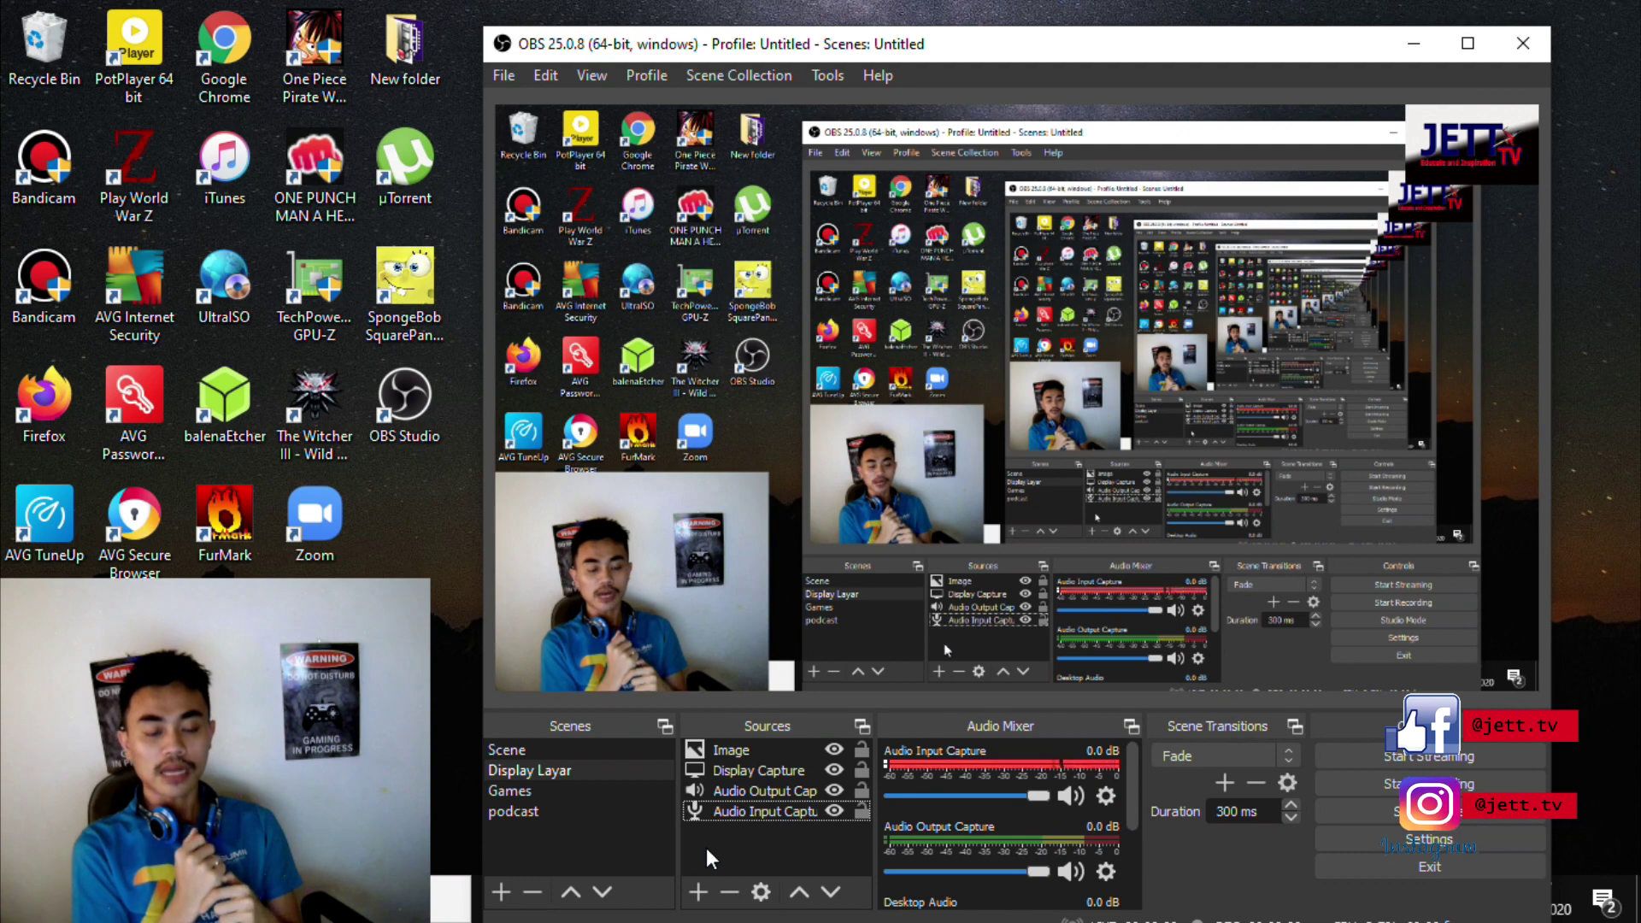
{"action": "right_click", "coordinate": [716, 842]}
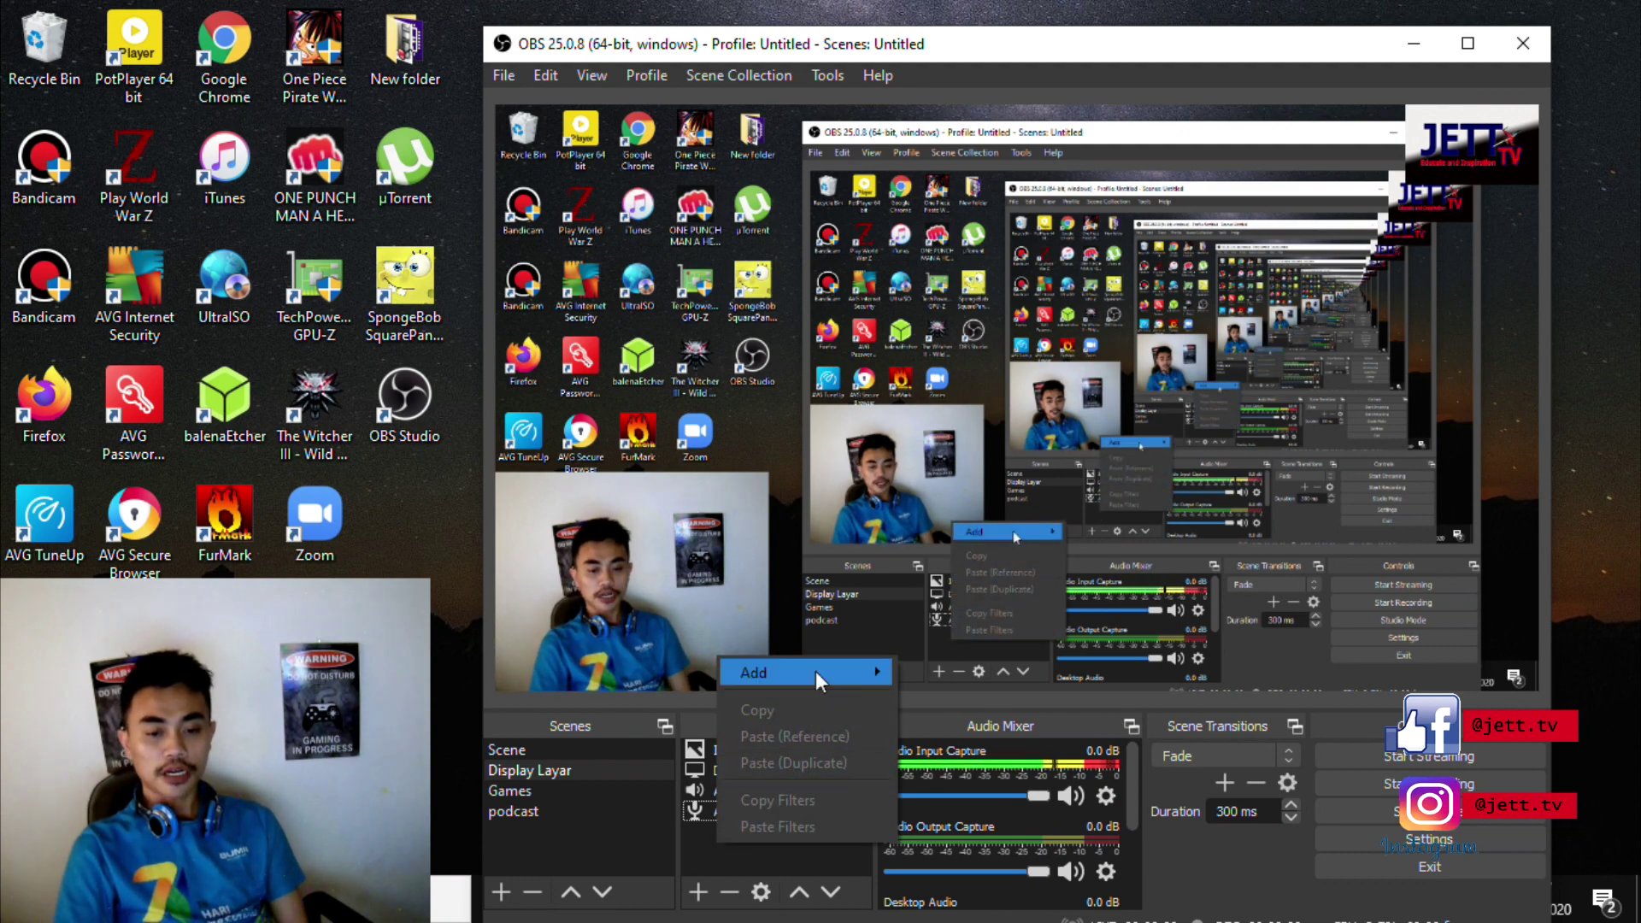
{"action": "mouse_move", "coordinate": [815, 680]}
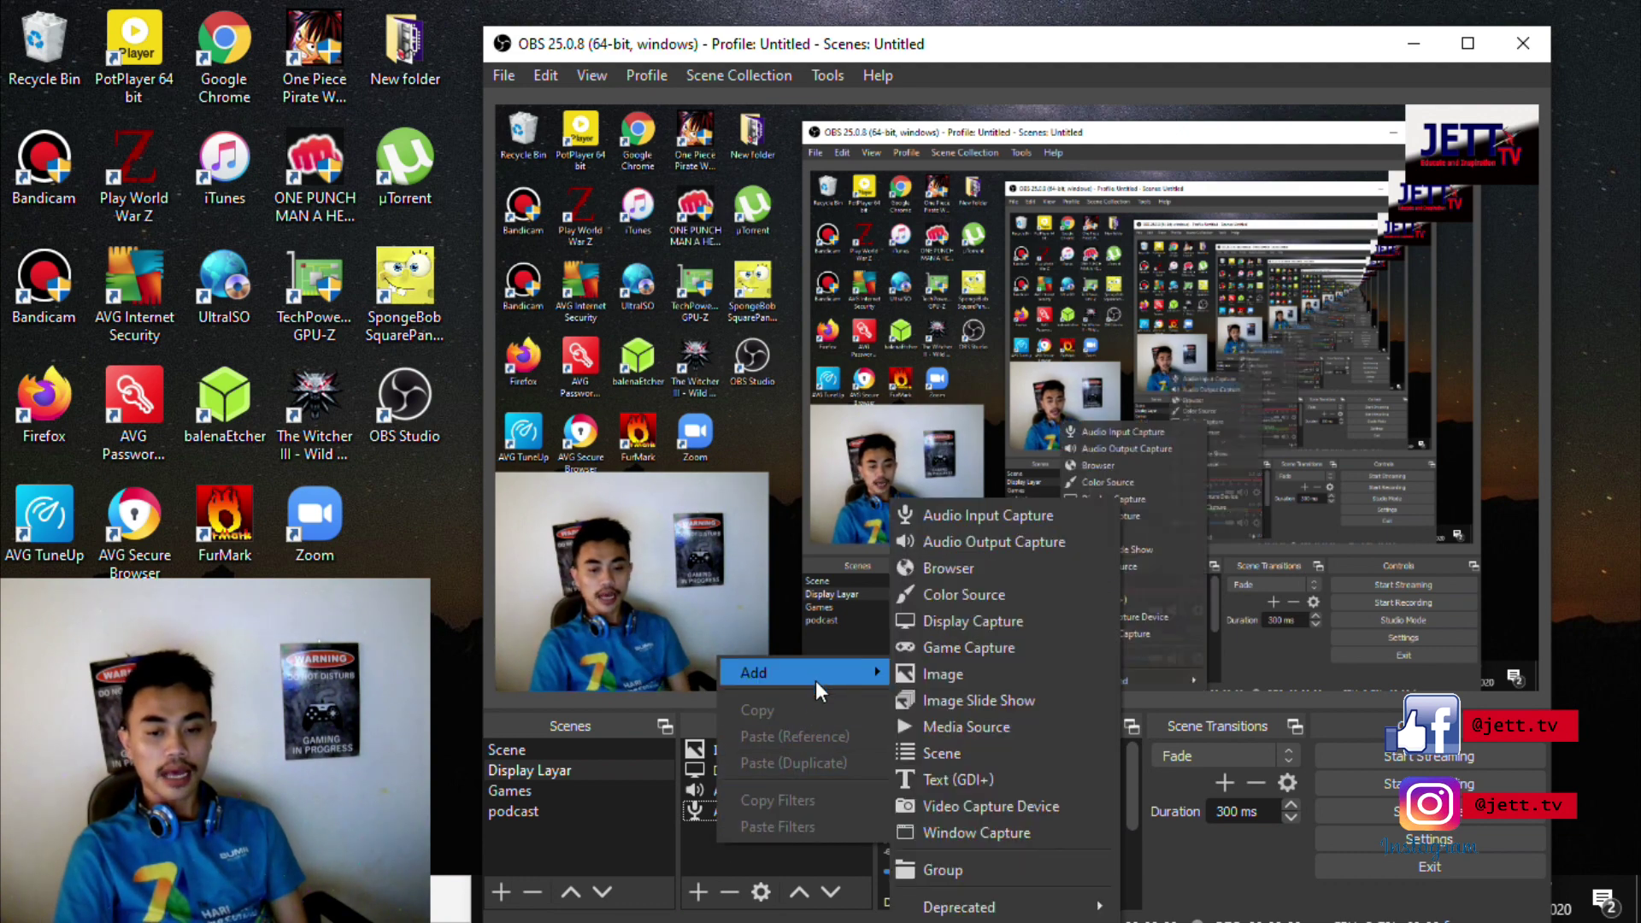
{"action": "left_click", "coordinate": [718, 849]}
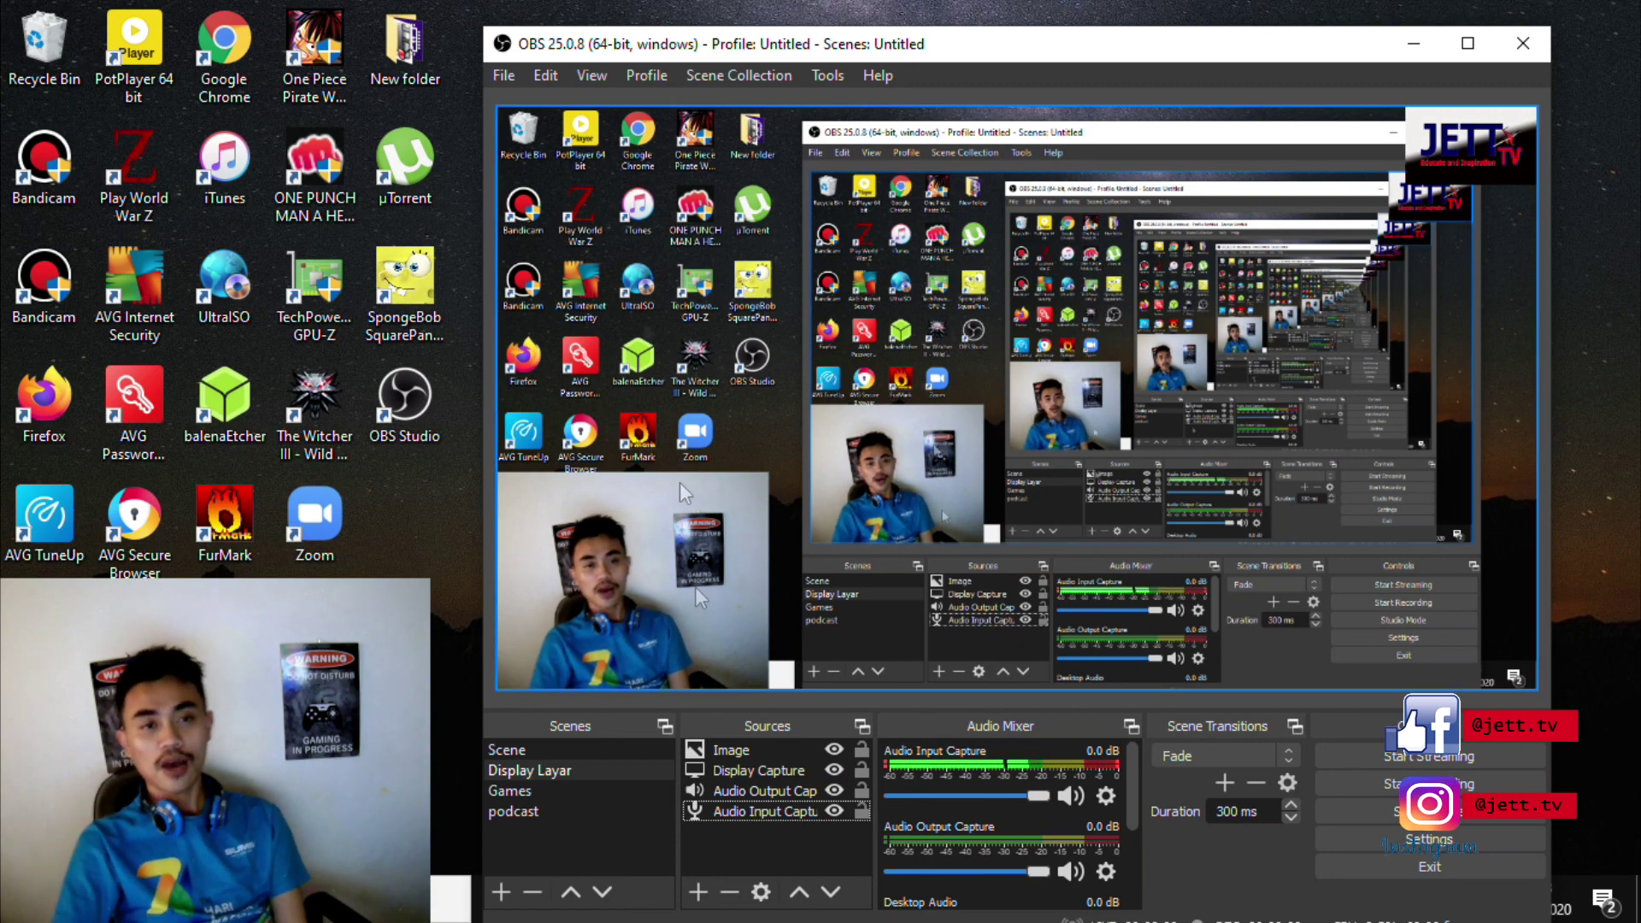
Maximize the OBS window and close the program
{"action": "left_click", "coordinate": [1470, 43]}
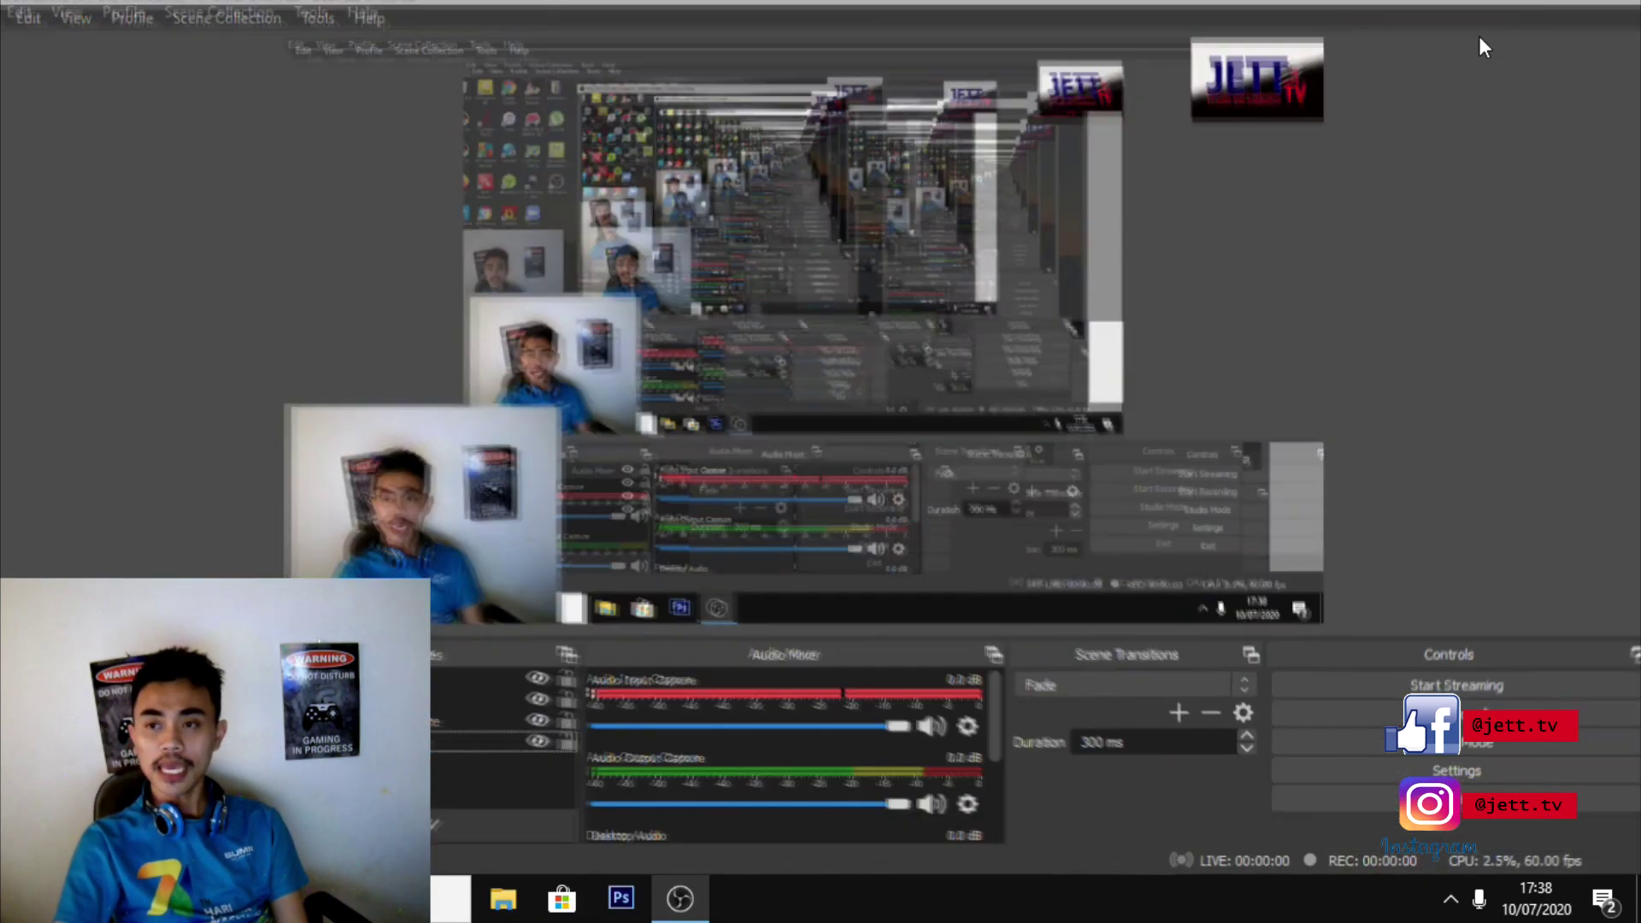
{"action": "left_click", "coordinate": [1624, 12]}
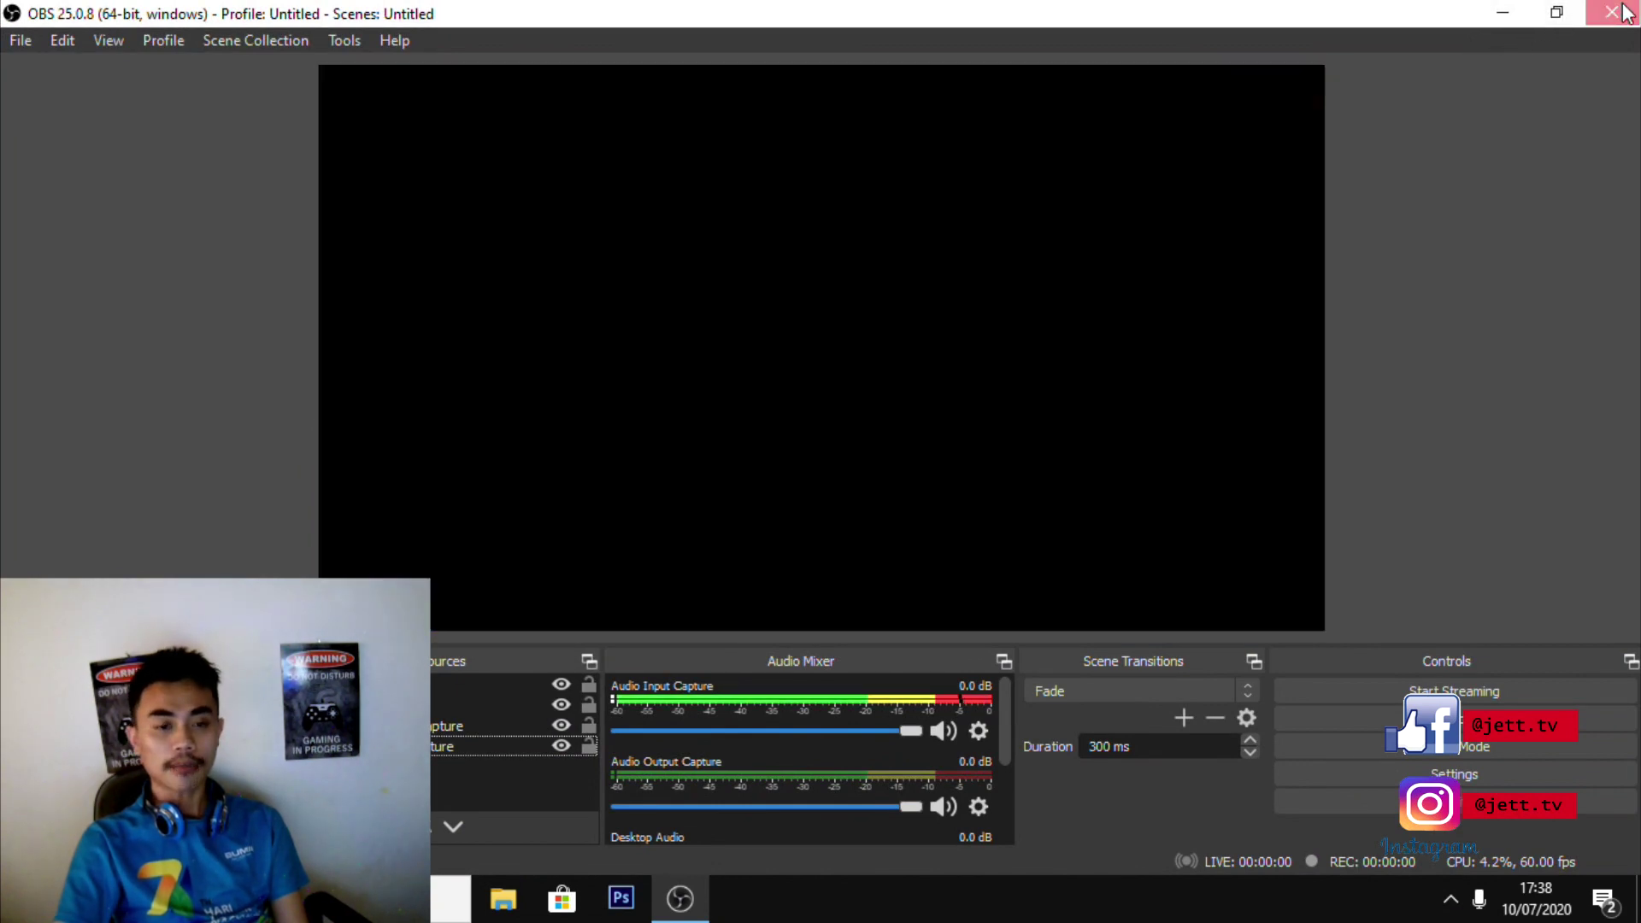